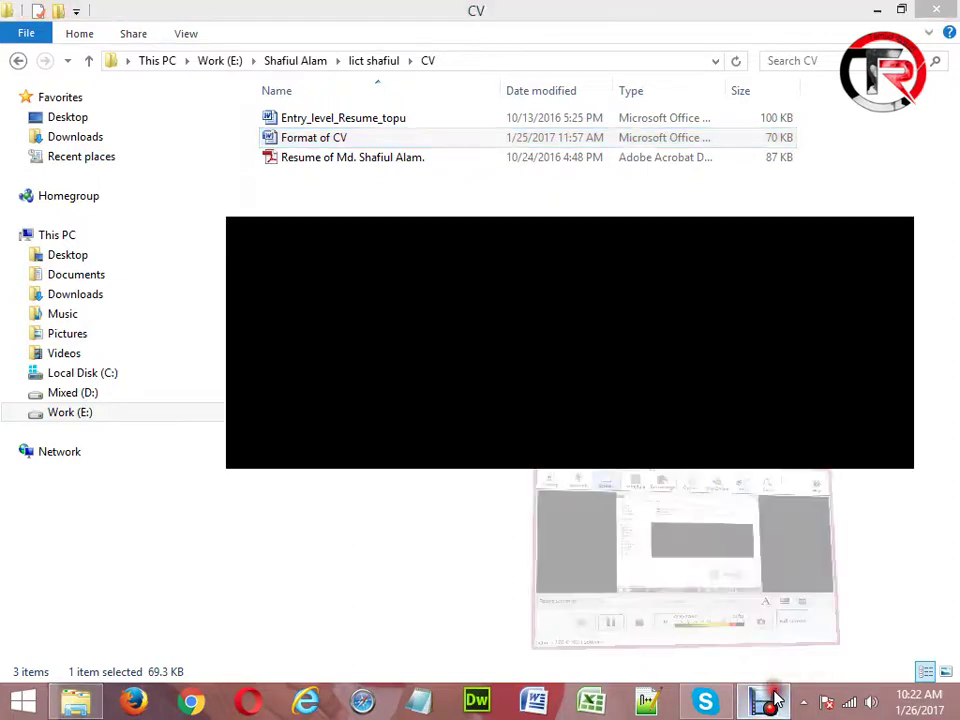
Step: Switch to Firefox and restore the windows and tabs of the previous browsing session
{"action": "left_click", "coordinate": [775, 700]}
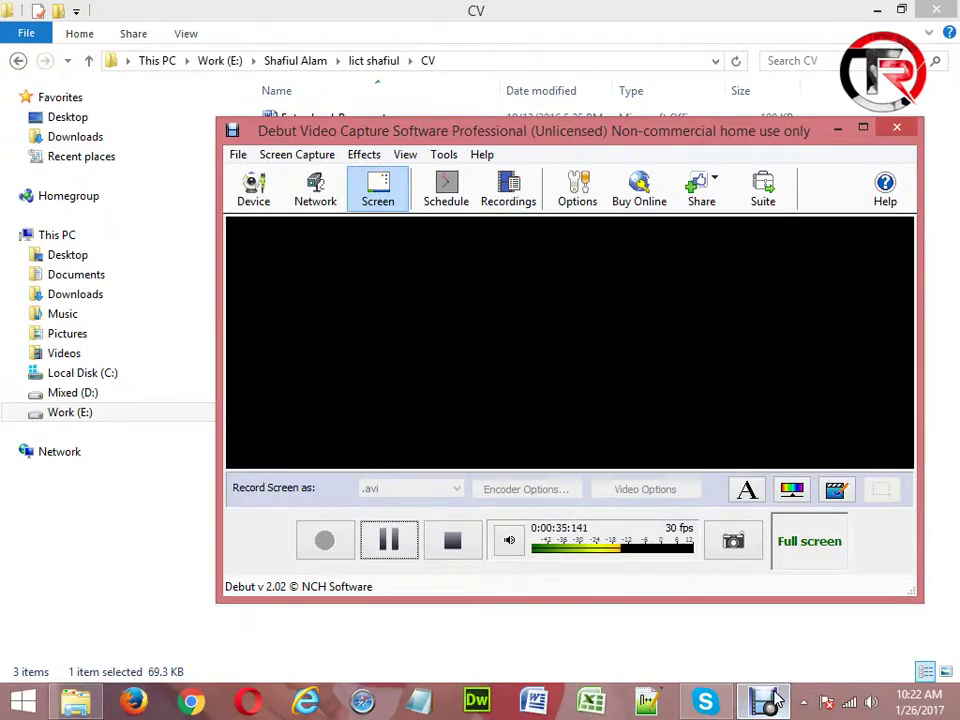
{"action": "left_click", "coordinate": [837, 128]}
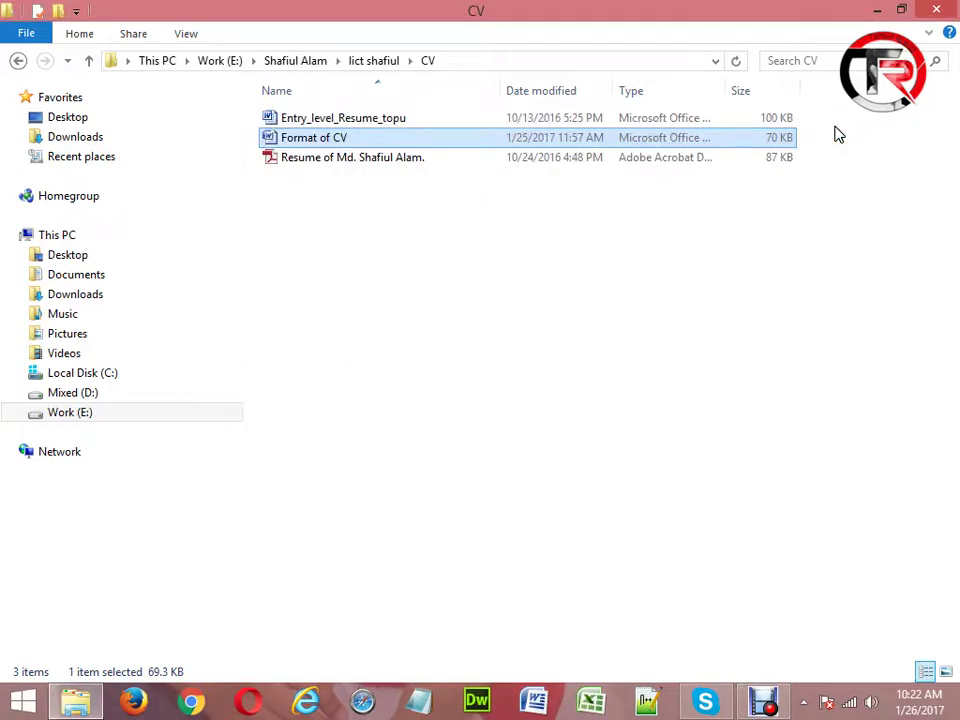
{"action": "left_click", "coordinate": [130, 703]}
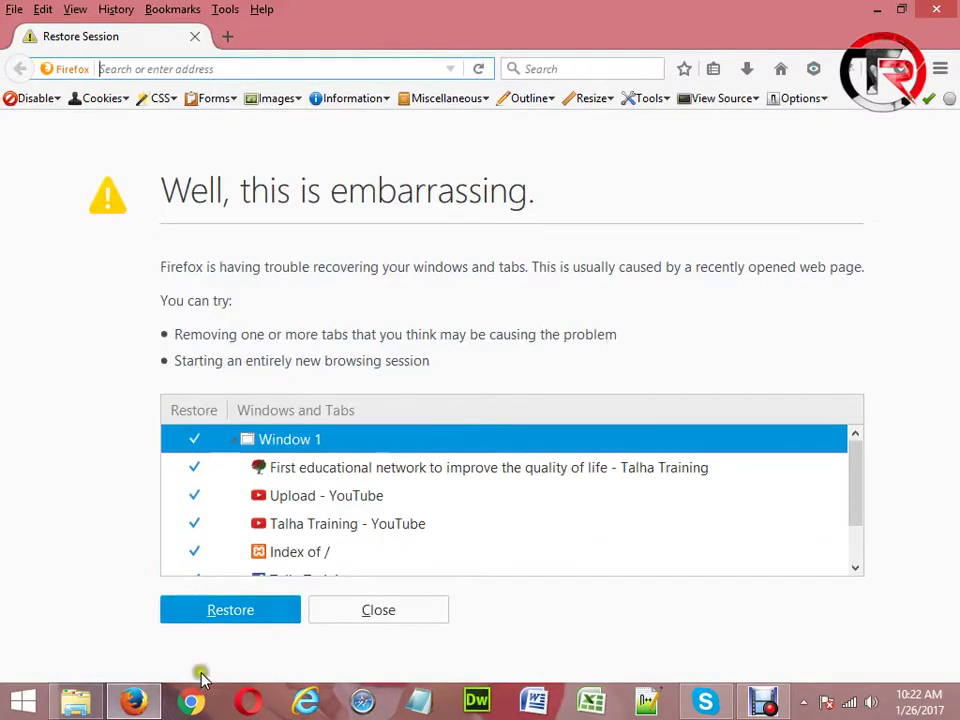
{"action": "left_click", "coordinate": [231, 610]}
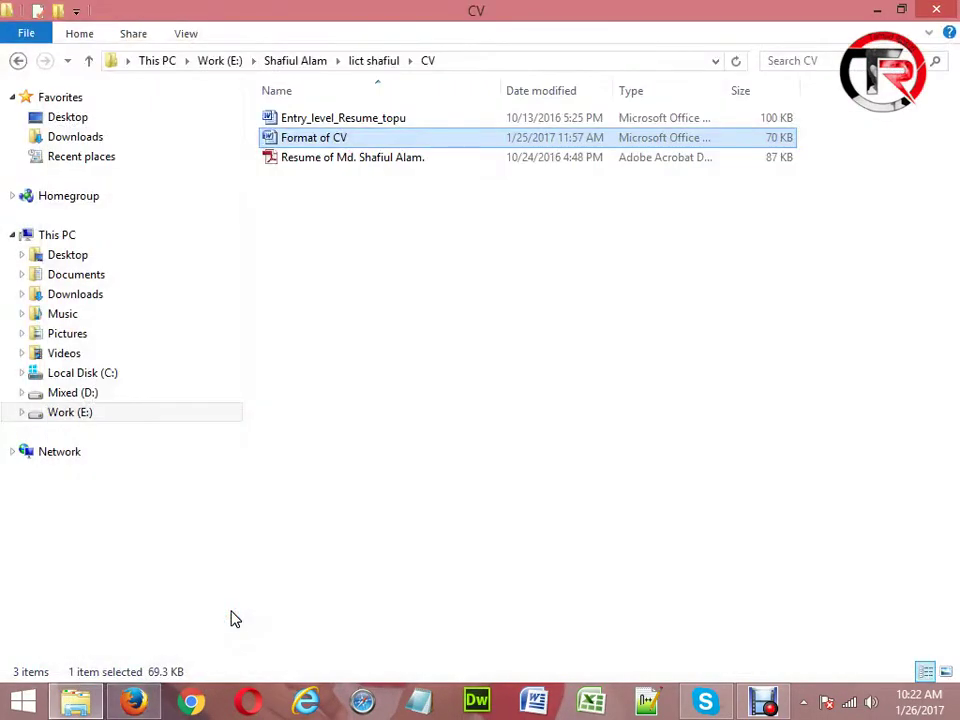
Step: Minimize the CV folder window and the Skype window
{"action": "left_click", "coordinate": [874, 11]}
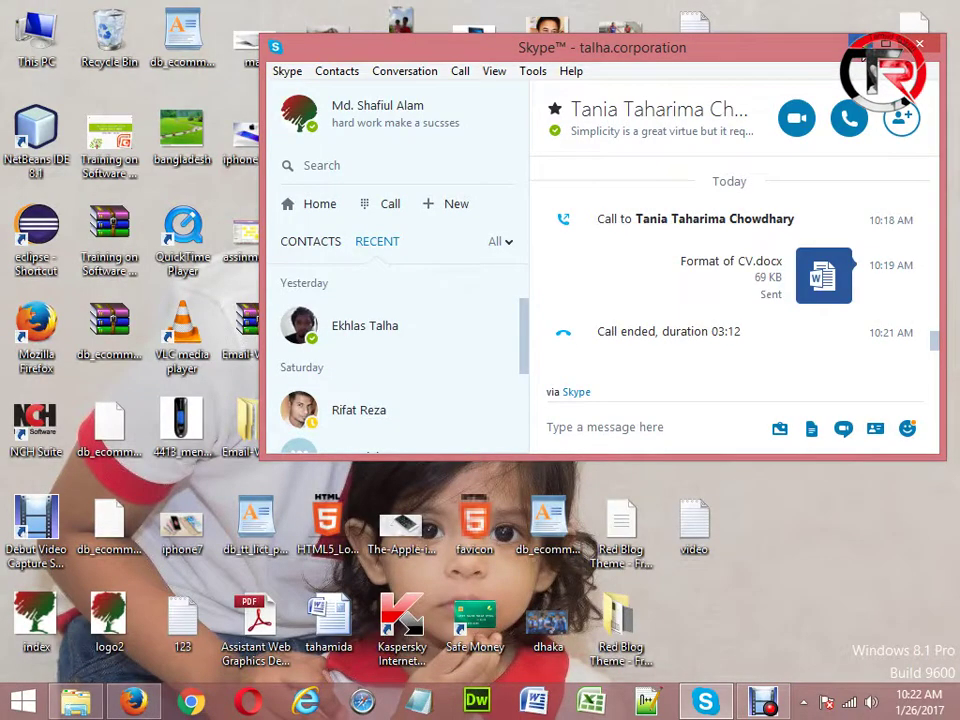
{"action": "left_click", "coordinate": [864, 43]}
{"action": "mouse_move", "coordinate": [705, 703]}
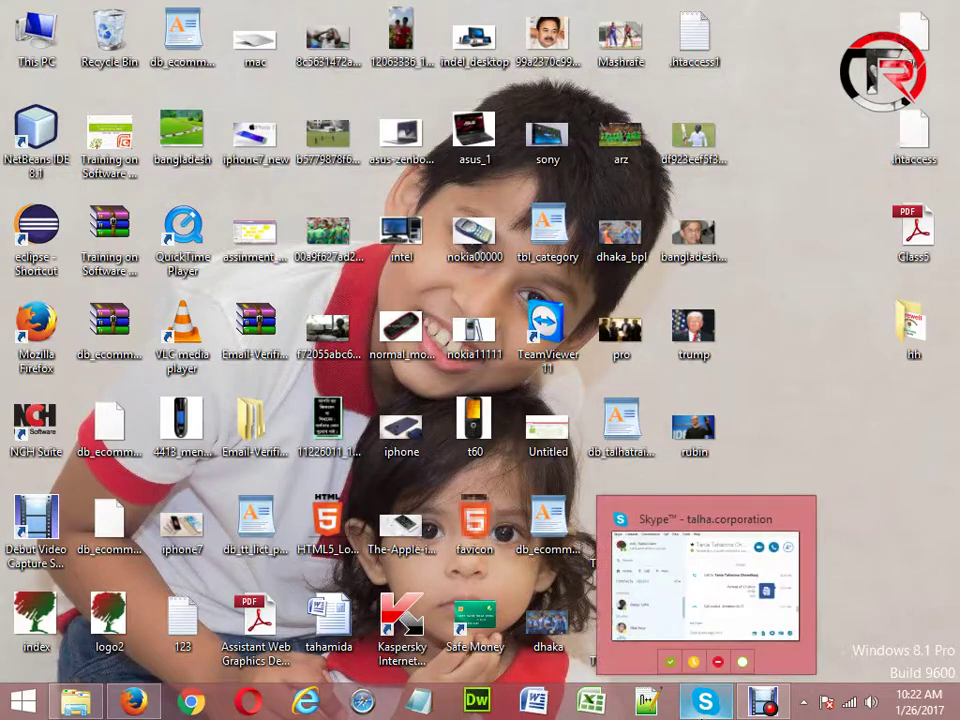
{"action": "left_click", "coordinate": [760, 701]}
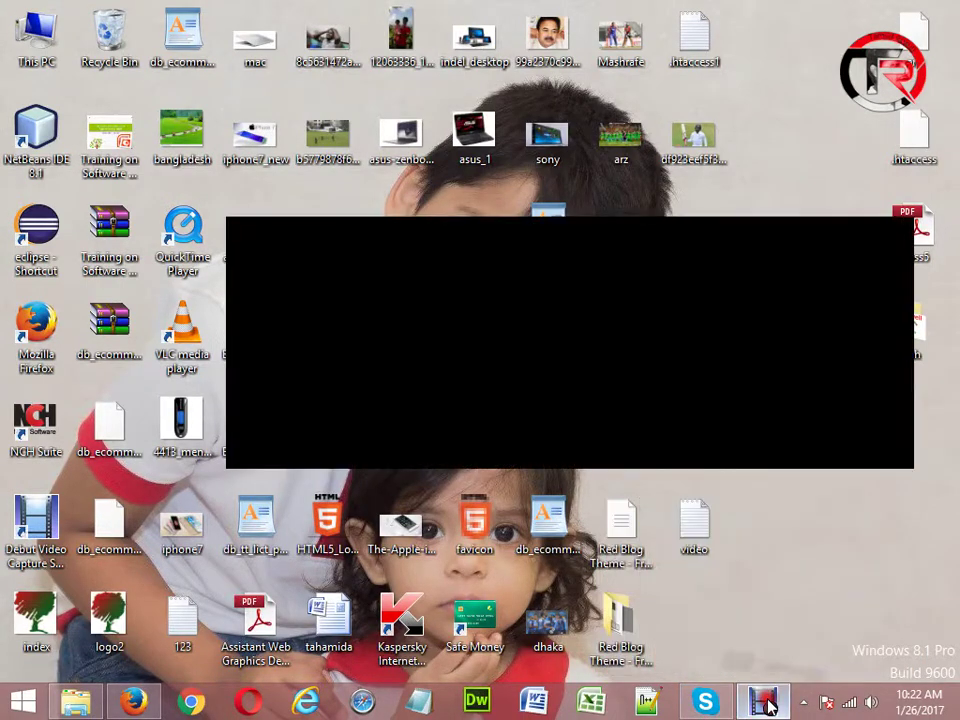
{"action": "left_click", "coordinate": [418, 558]}
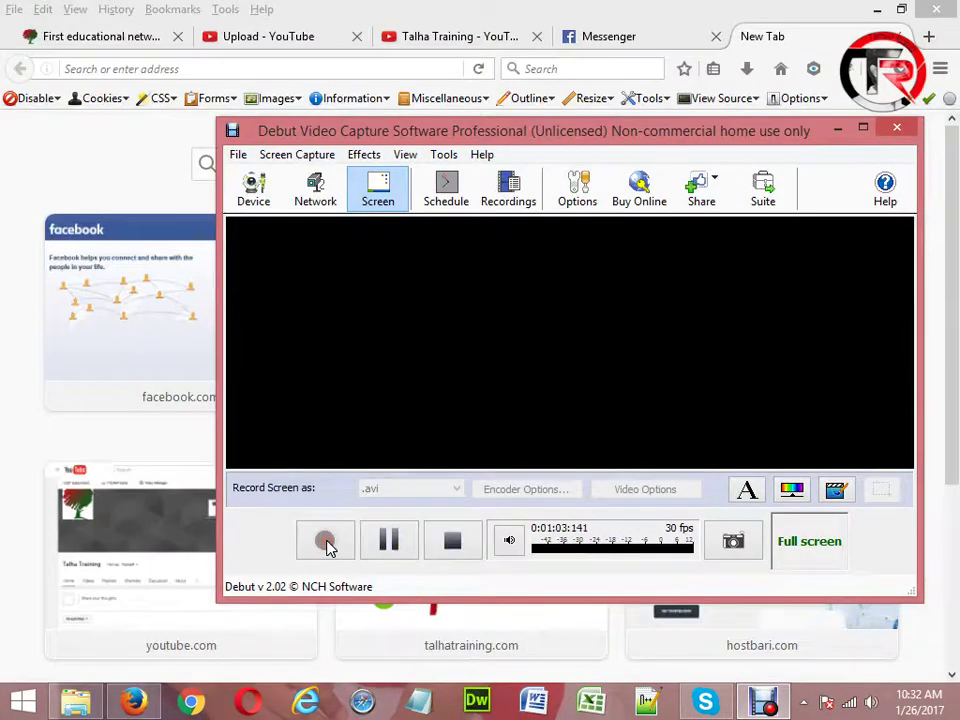
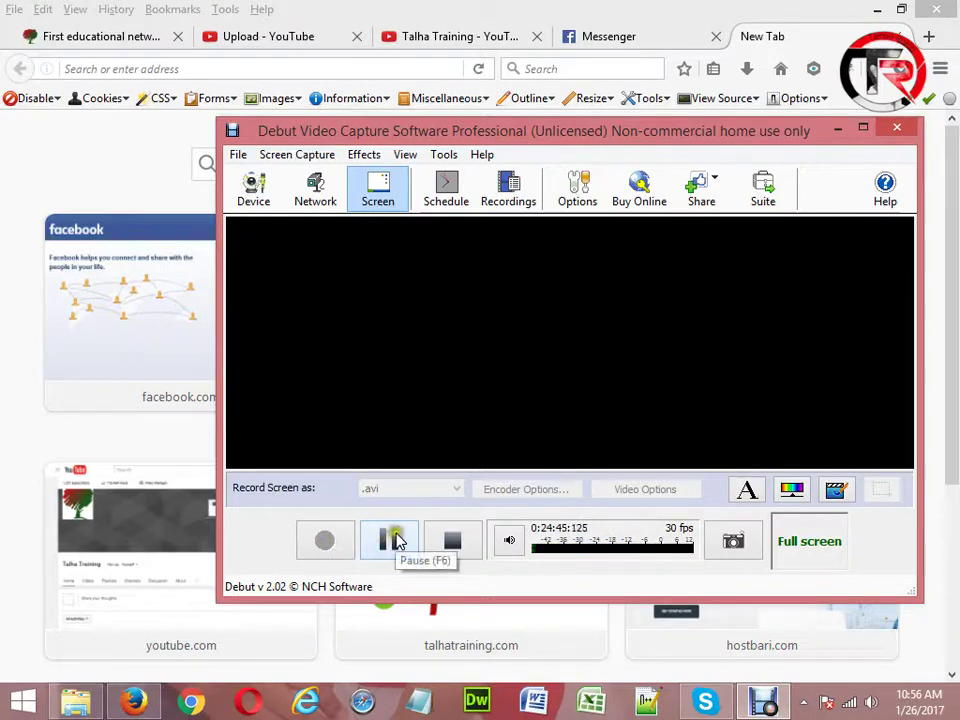
{"action": "left_click", "coordinate": [387, 538]}
{"action": "left_click", "coordinate": [347, 550]}
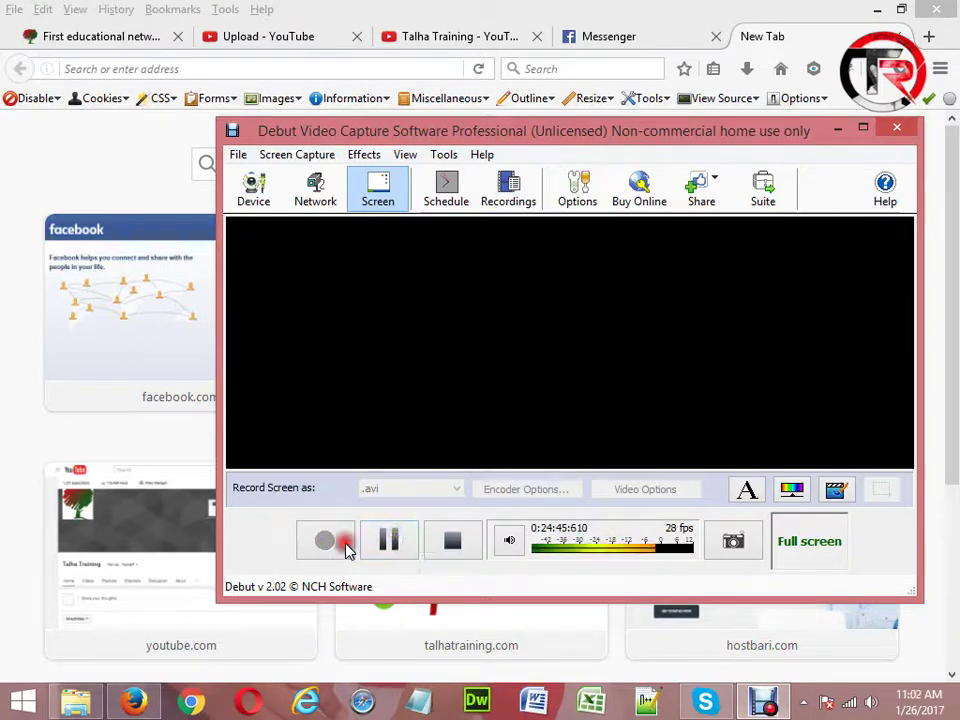
{"action": "left_click", "coordinate": [840, 129]}
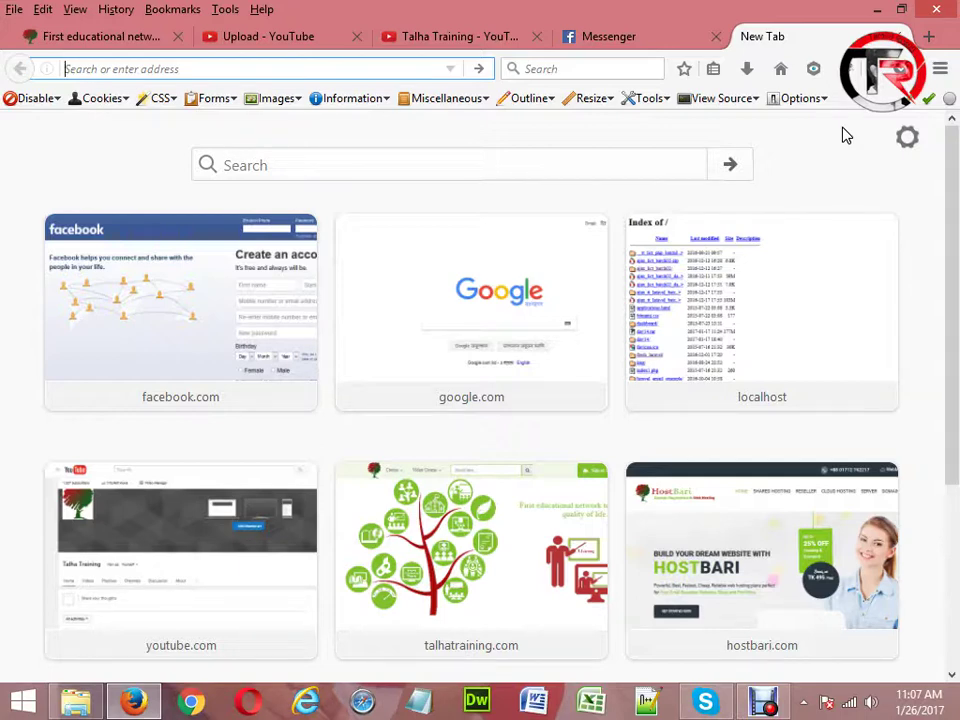
{"action": "left_click", "coordinate": [762, 701]}
{"action": "left_click", "coordinate": [396, 553]}
{"action": "left_click", "coordinate": [311, 553]}
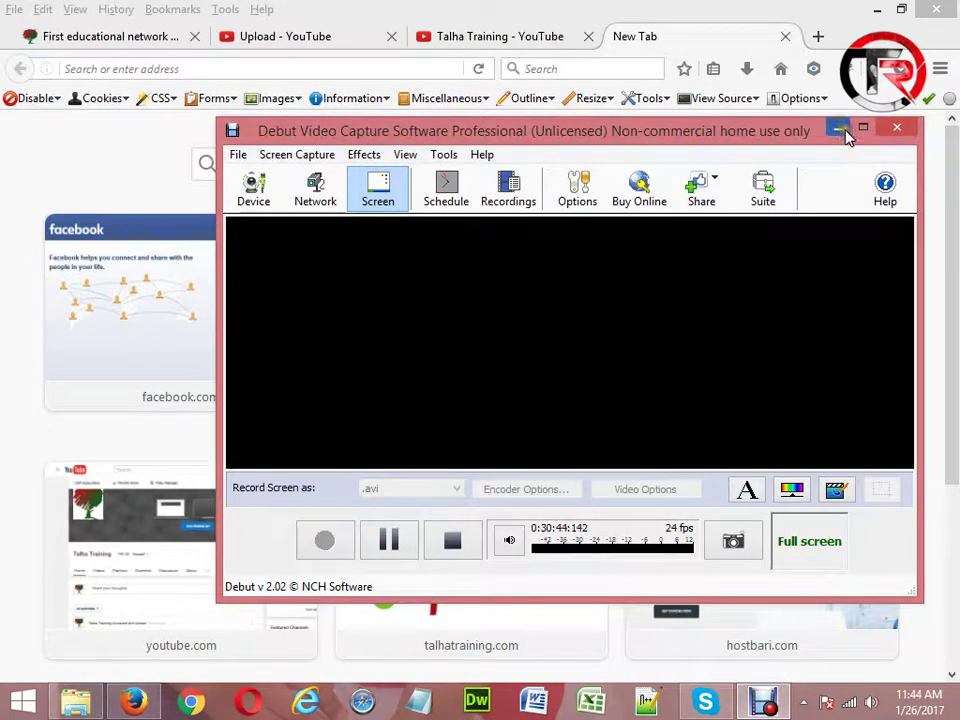
Step: Load laravel.com in the new Firefox tab
{"action": "left_click", "coordinate": [840, 130]}
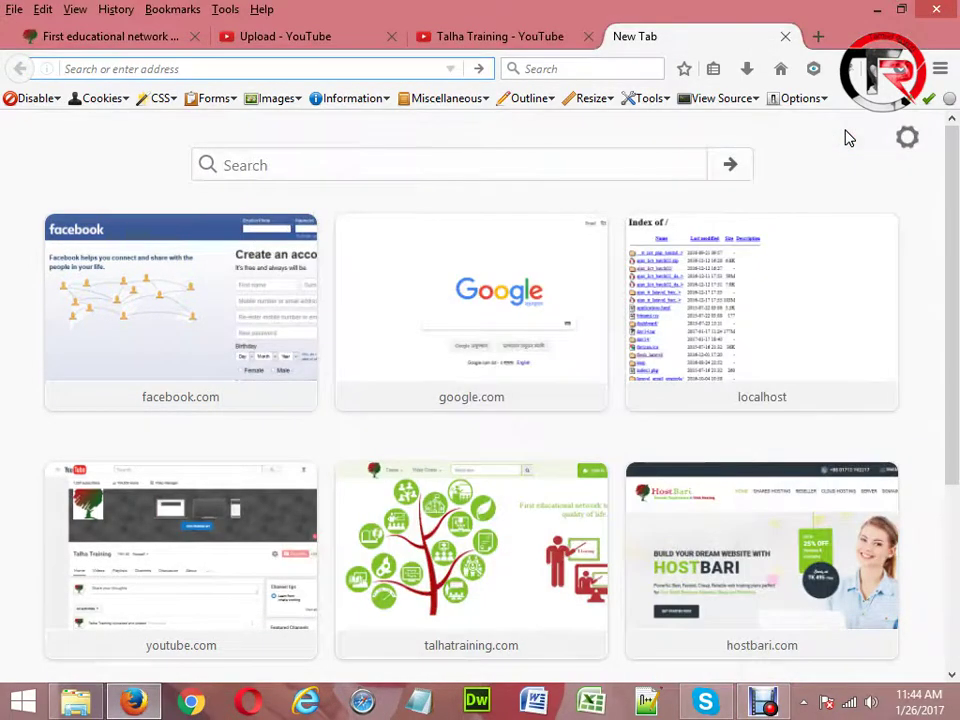
{"action": "type", "text": "l"}
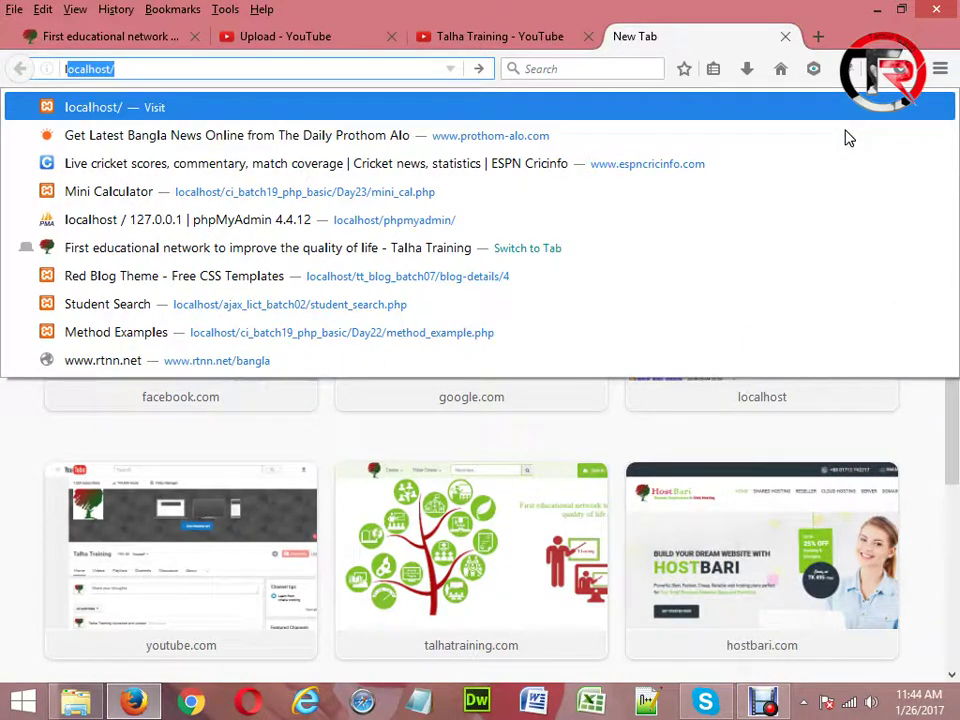
{"action": "type", "text": "aravel.com/"}
{"action": "key", "text": "Return"}
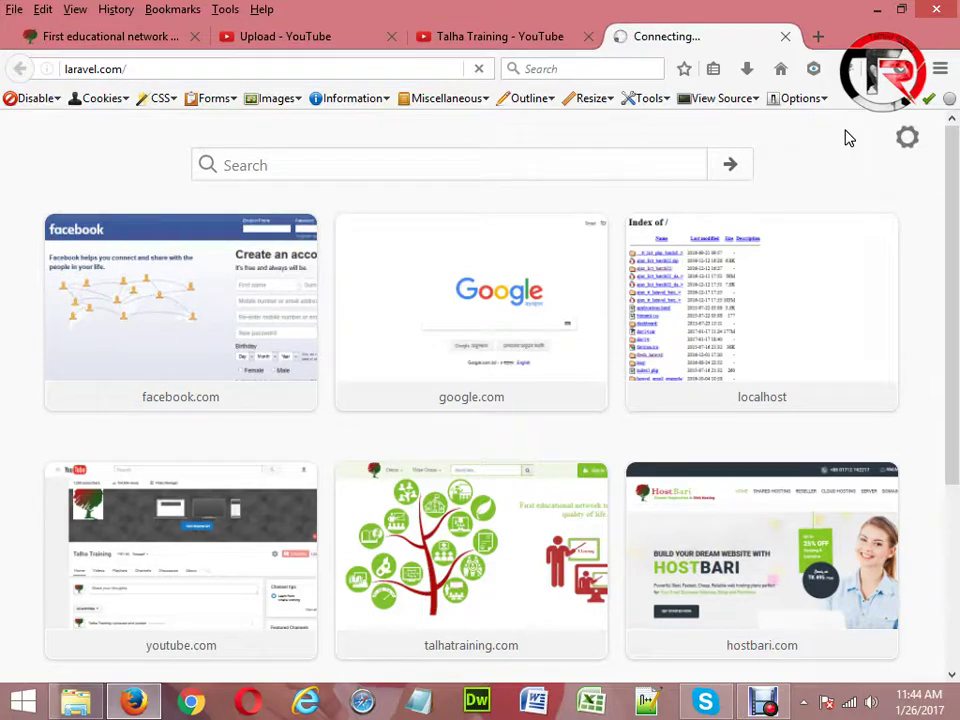
Step: Switch to File Explorer and launch the xampp-control application from the lict_batch03_xampp folder on drive D
{"action": "left_click", "coordinate": [80, 703]}
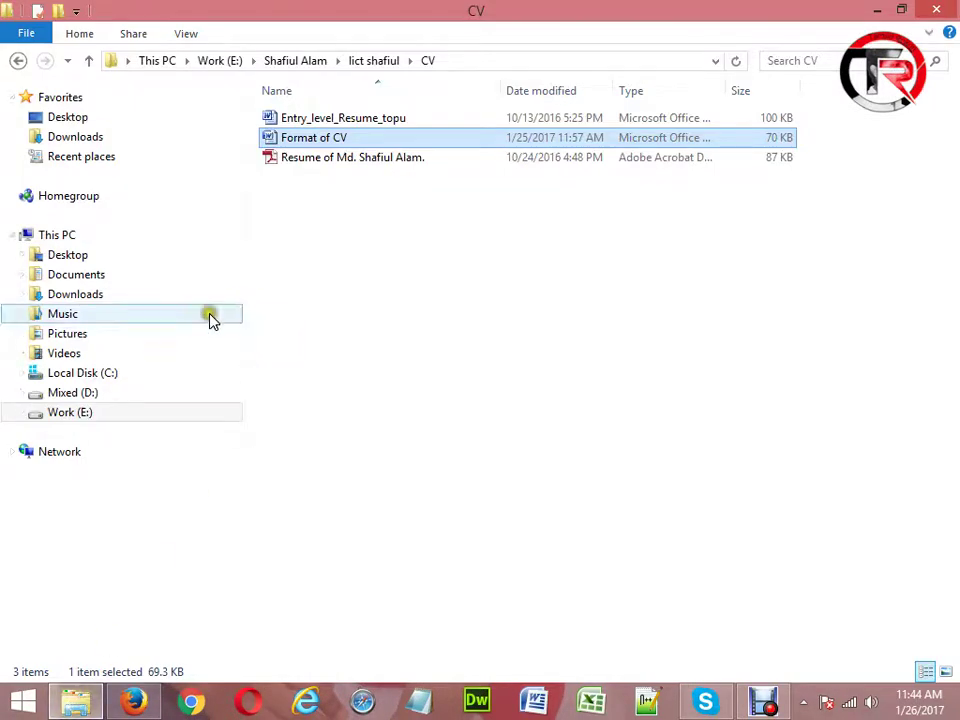
{"action": "left_click", "coordinate": [71, 393]}
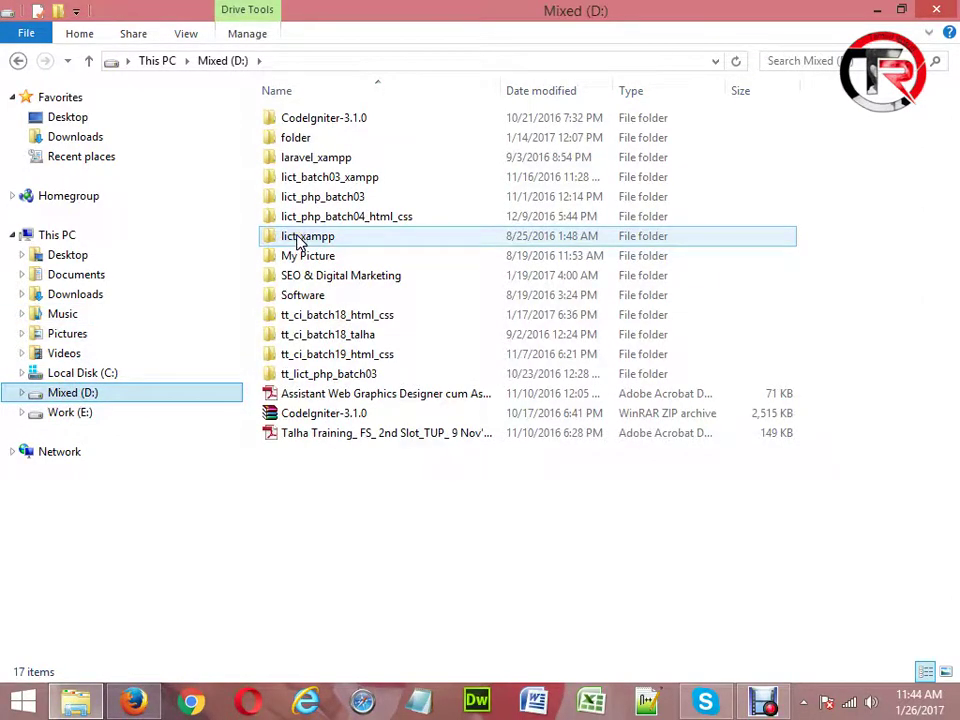
{"action": "left_click", "coordinate": [318, 192]}
{"action": "left_click", "coordinate": [331, 179]}
{"action": "double_click", "coordinate": [331, 179]}
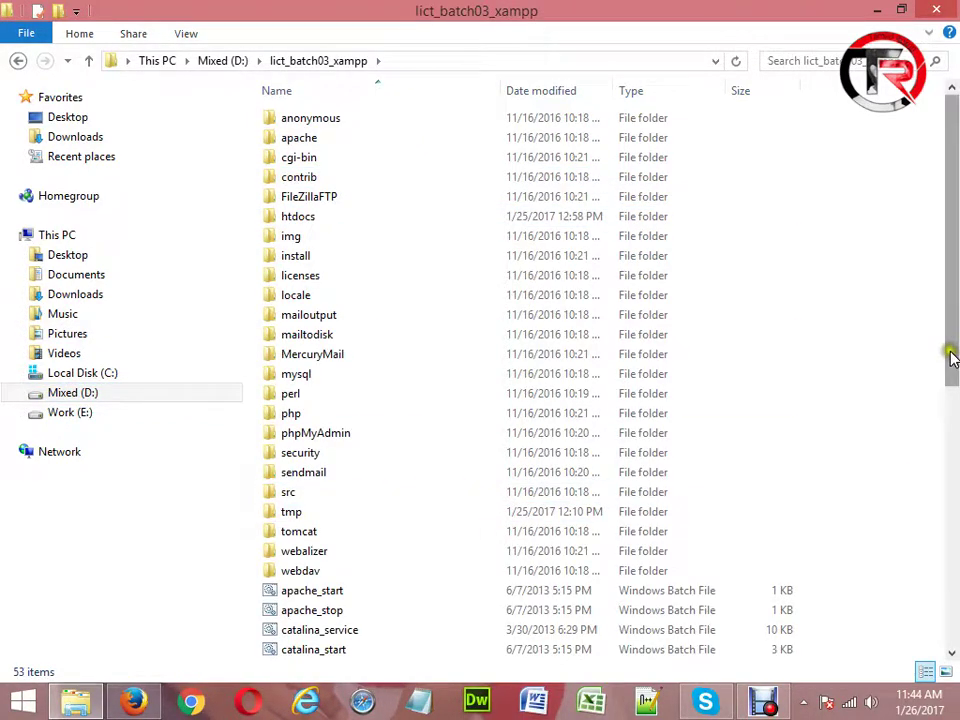
{"action": "left_click_drag", "start_coordinate": [954, 360], "coordinate": [955, 615]}
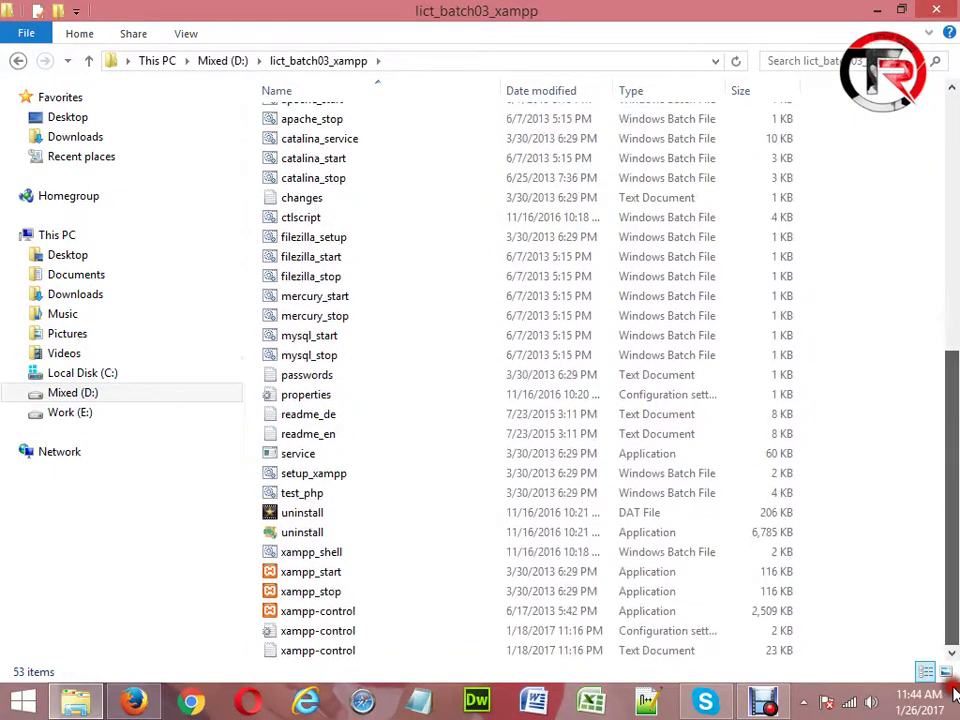
{"action": "double_click", "coordinate": [356, 614]}
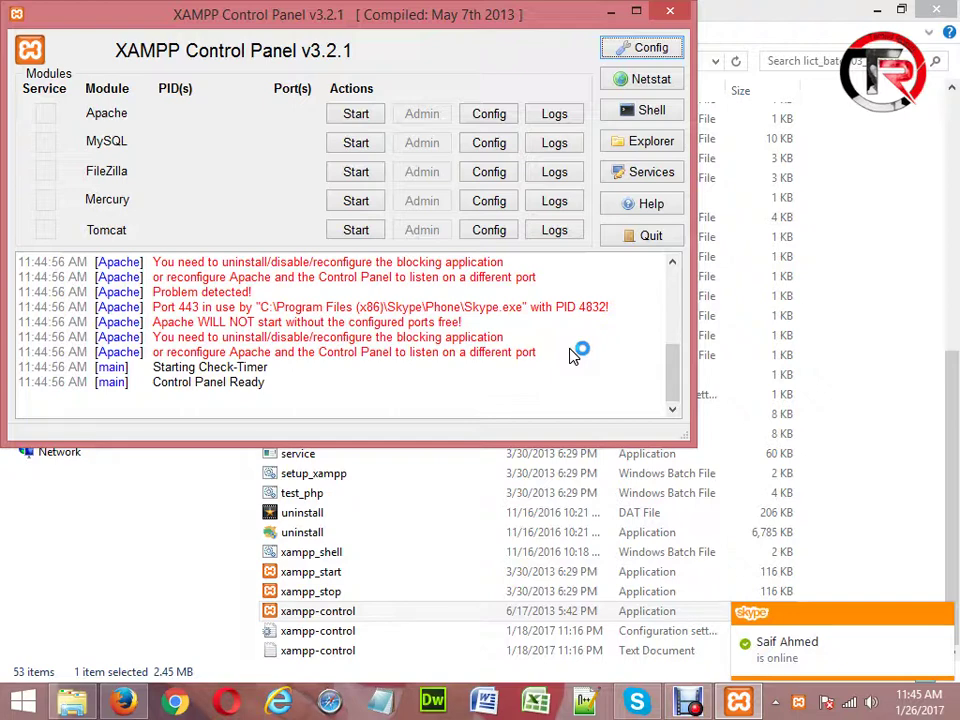
Step: Start the MySQL module and try to start the Apache module
{"action": "left_click", "coordinate": [357, 145]}
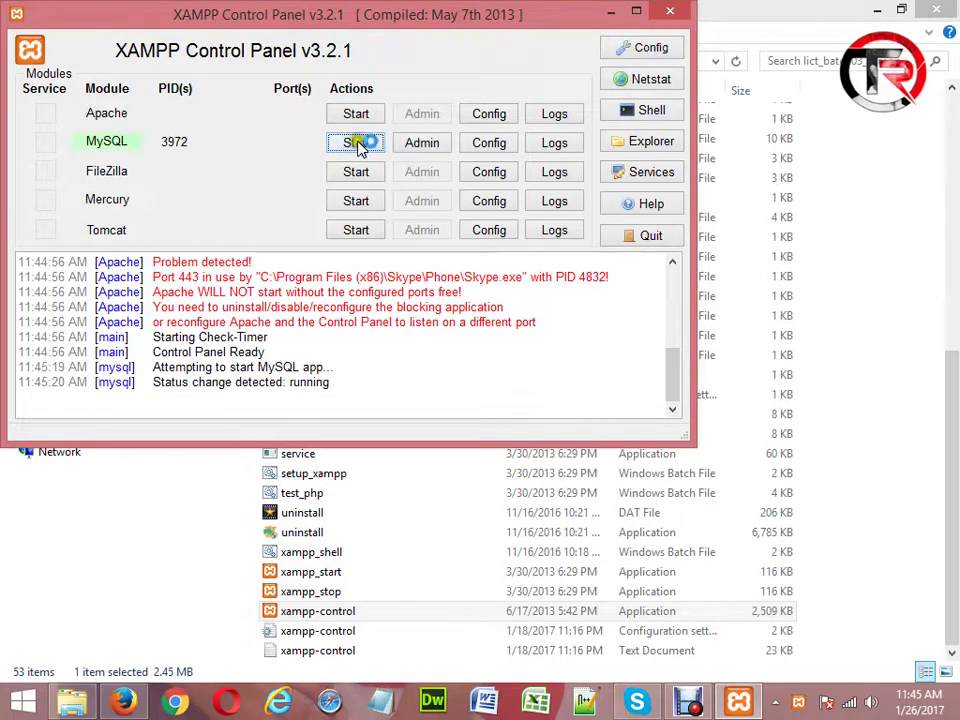
{"action": "left_click", "coordinate": [372, 112]}
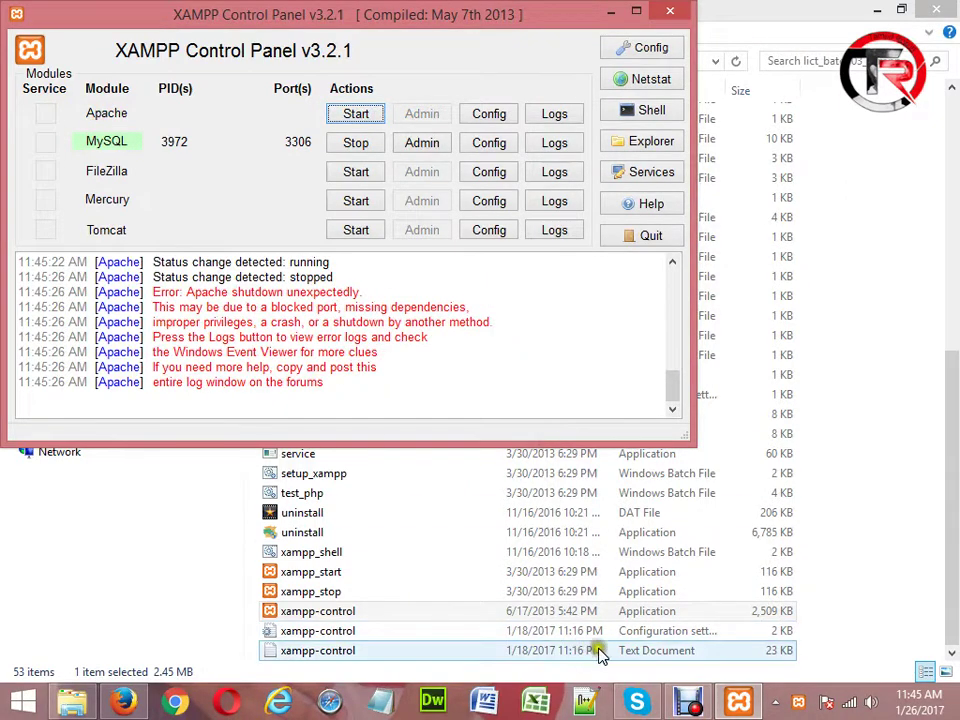
Step: Quit Skype completely to free the port it shares with Apache
{"action": "right_click", "coordinate": [626, 709]}
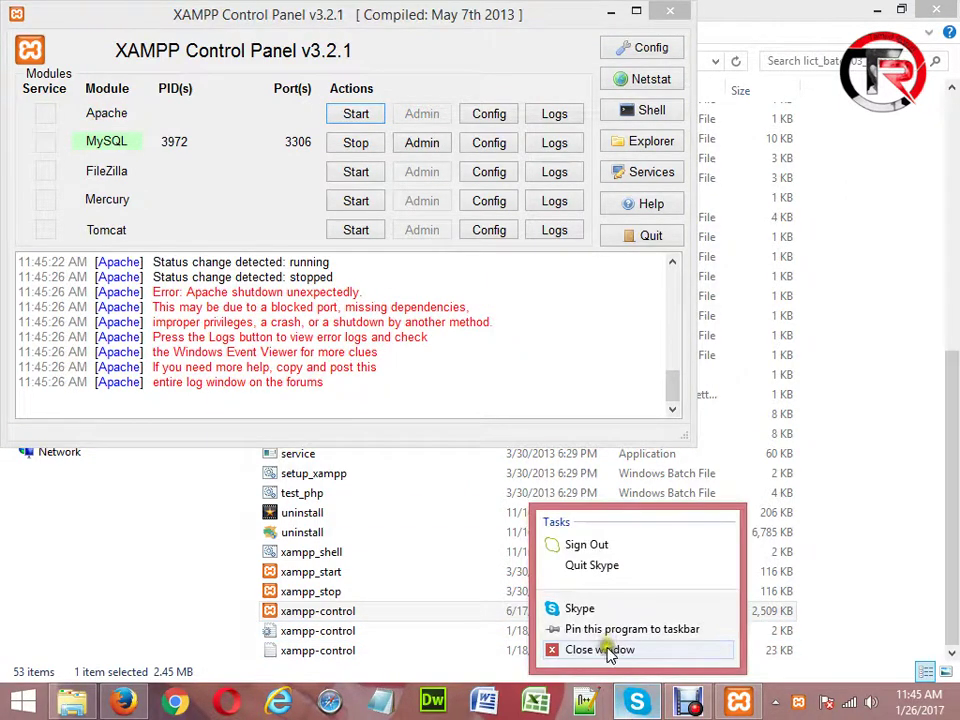
{"action": "left_click", "coordinate": [610, 567]}
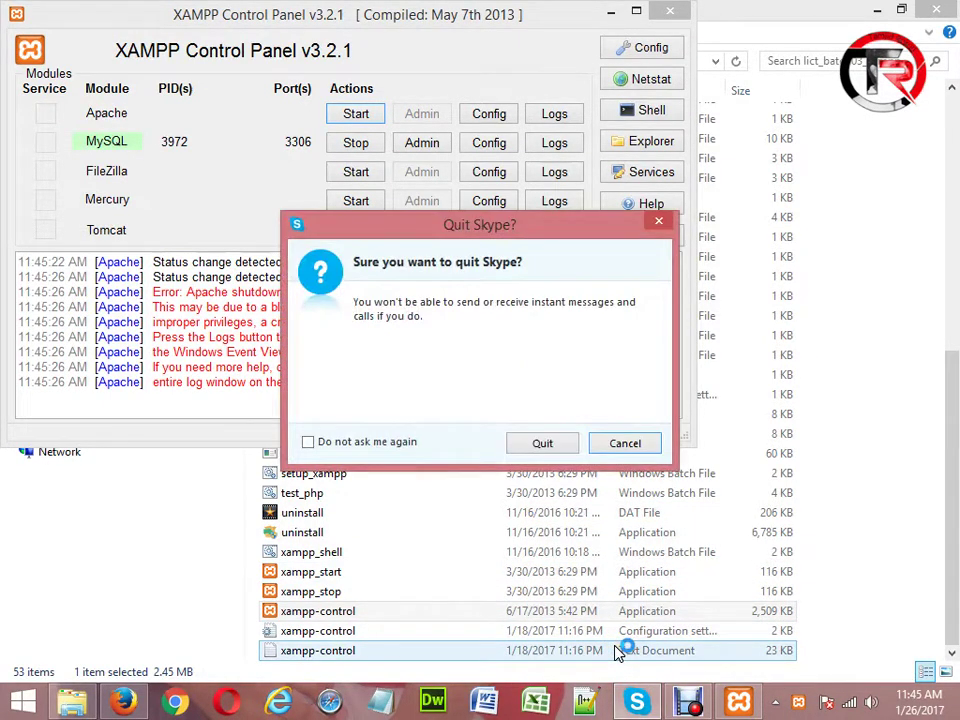
{"action": "left_click", "coordinate": [553, 441]}
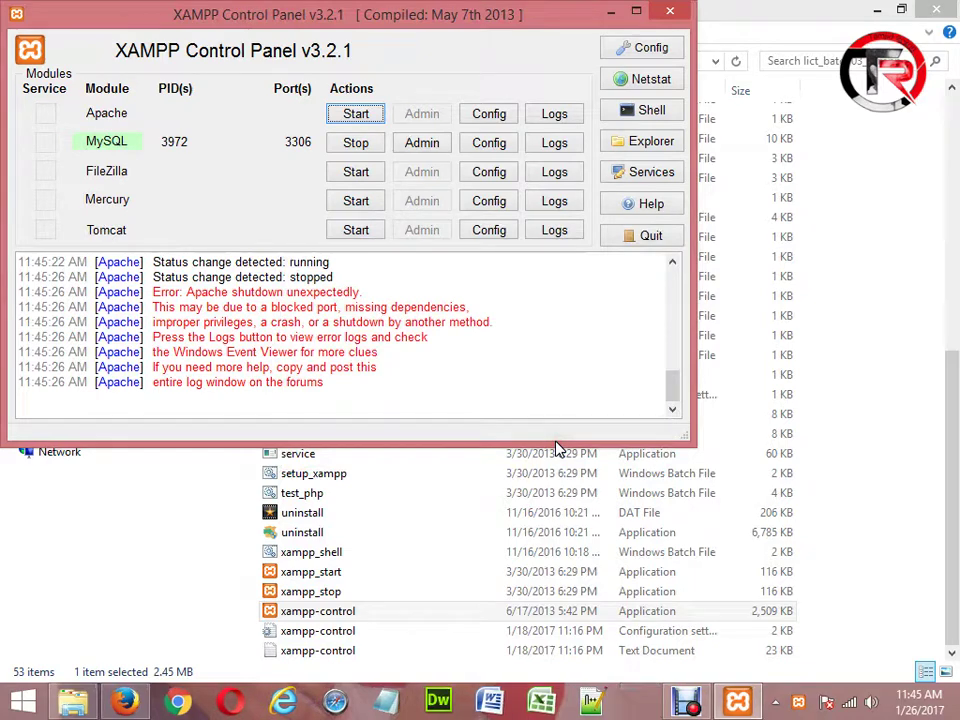
Step: Start the Apache module again until it runs, and minimize the XAMPP Control Panel
{"action": "left_click", "coordinate": [357, 116]}
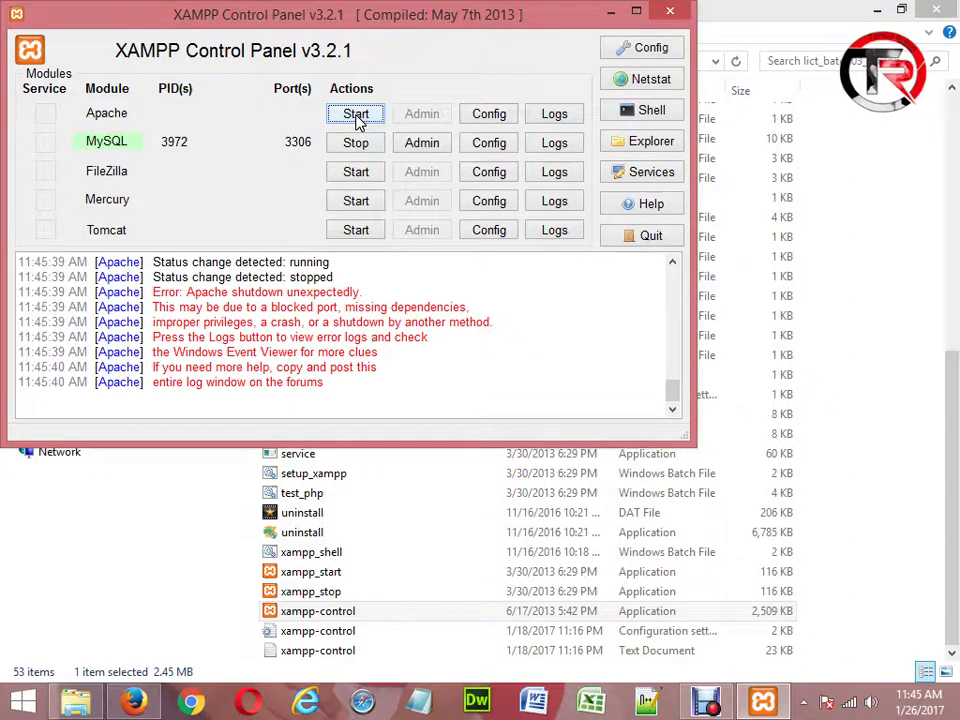
{"action": "left_click", "coordinate": [356, 115]}
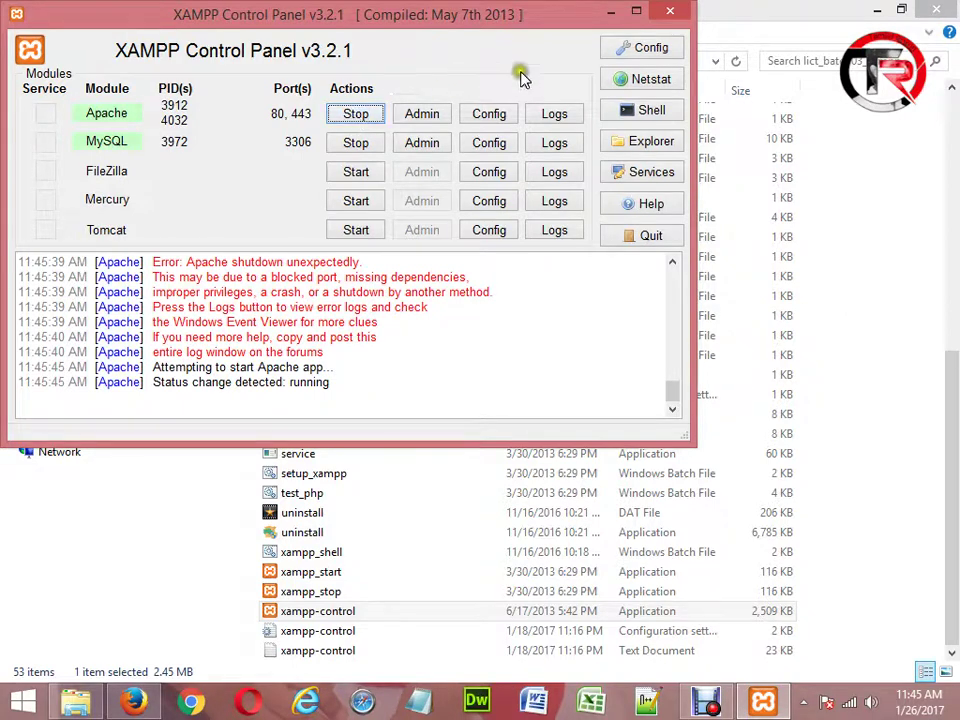
{"action": "left_click", "coordinate": [611, 14]}
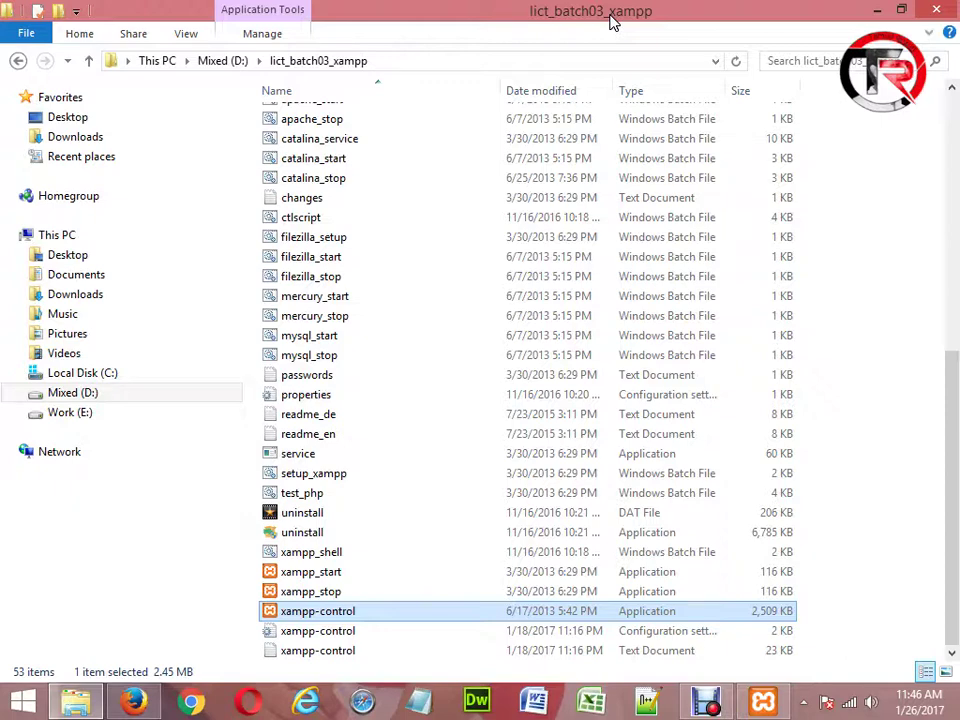
Step: Search Windows for "skype", launch Skype again, and return to the desktop
{"action": "mouse_move", "coordinate": [951, 137]}
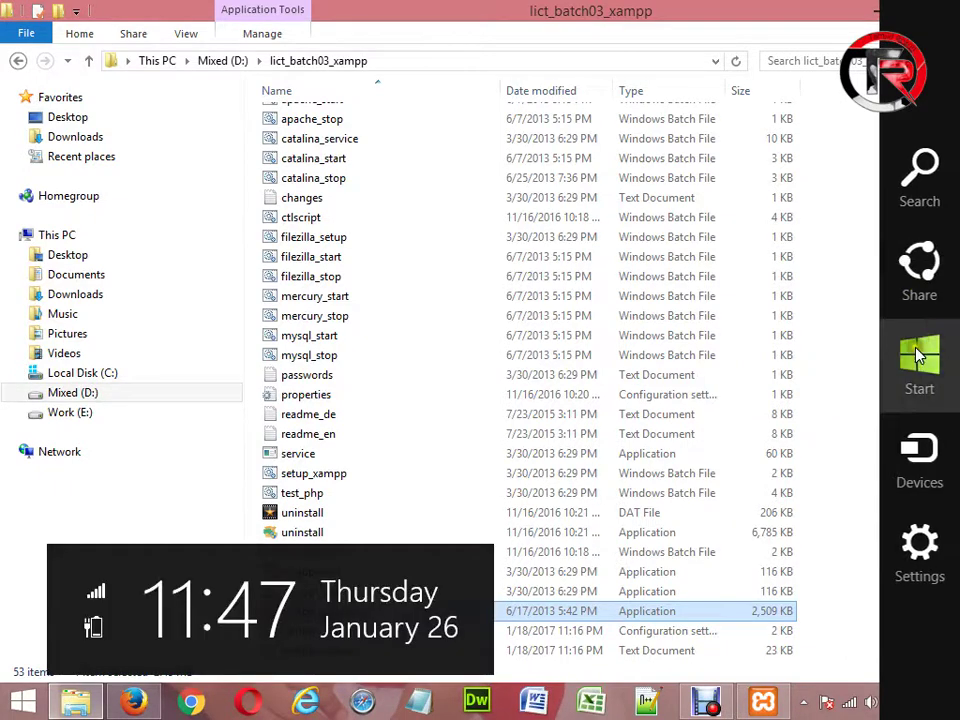
{"action": "left_click_drag", "start_coordinate": [955, 420], "coordinate": [955, 130]}
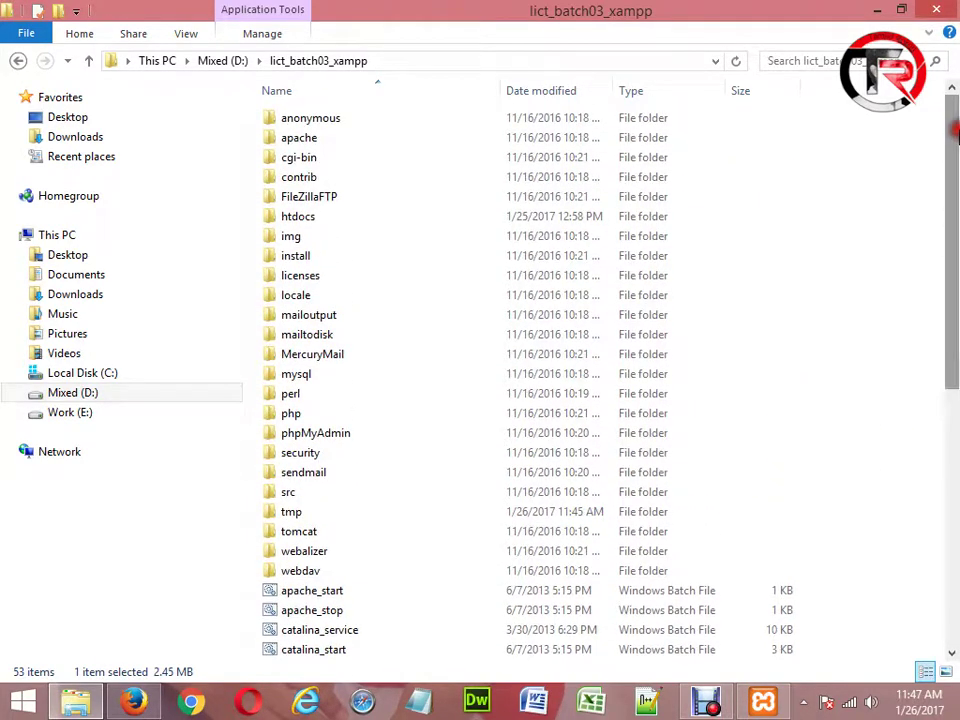
{"action": "key", "text": "super"}
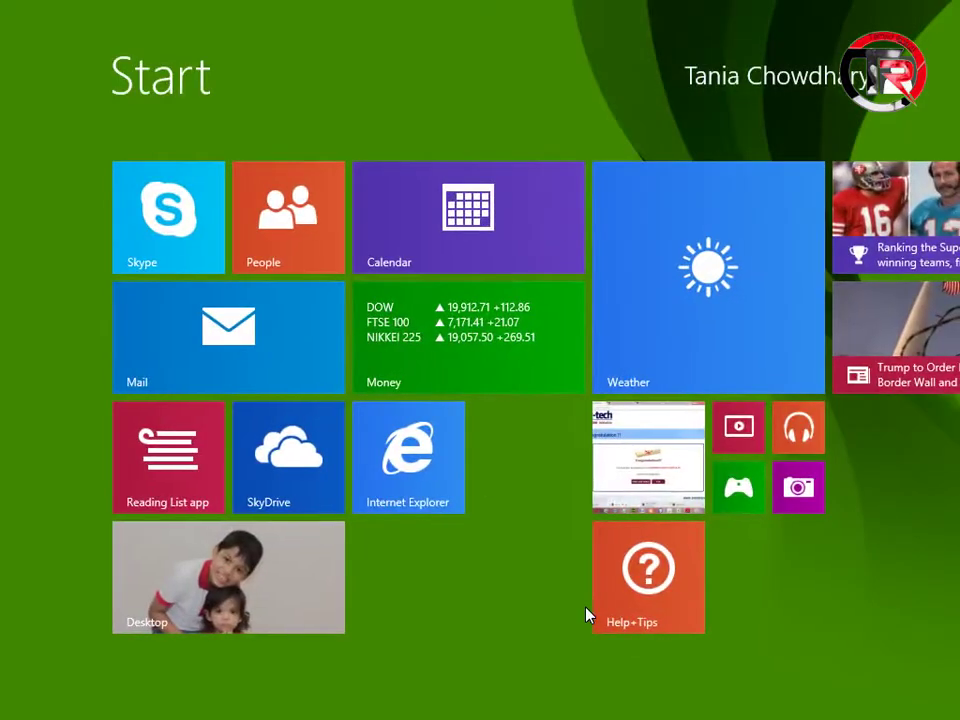
{"action": "type", "text": "skype"}
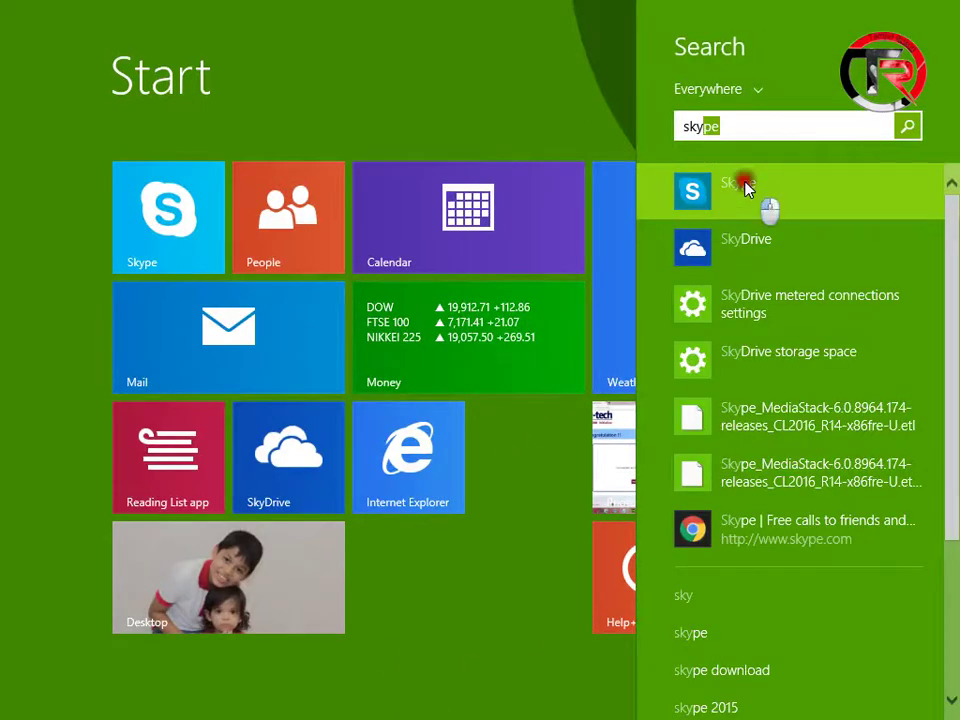
{"action": "key", "text": "super"}
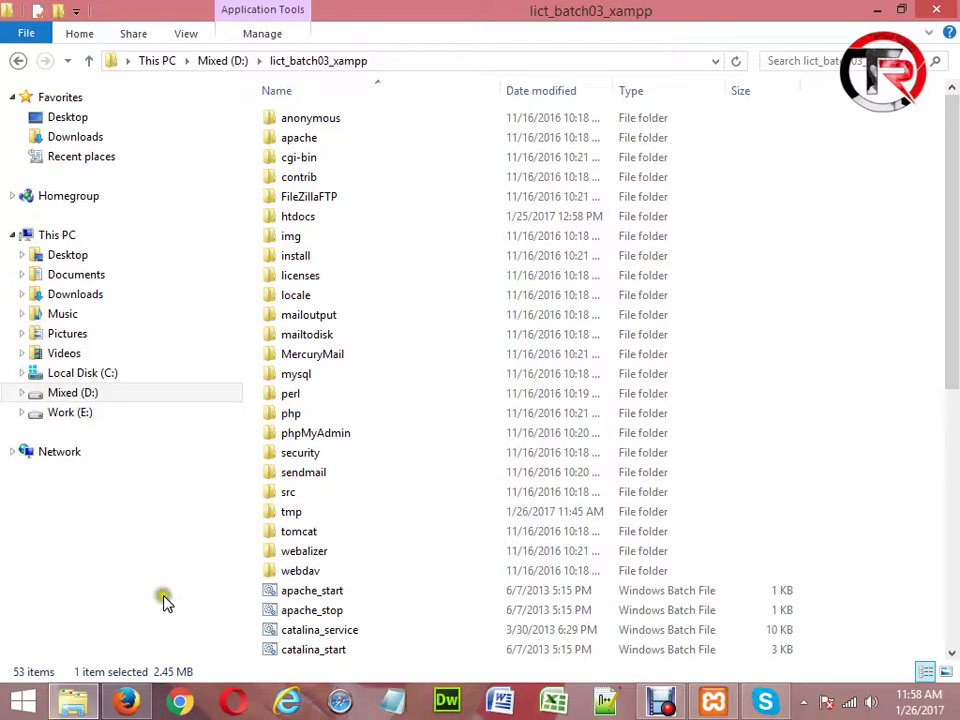
Step: Switch to Firefox and view the Laravel home page
{"action": "left_click", "coordinate": [112, 706]}
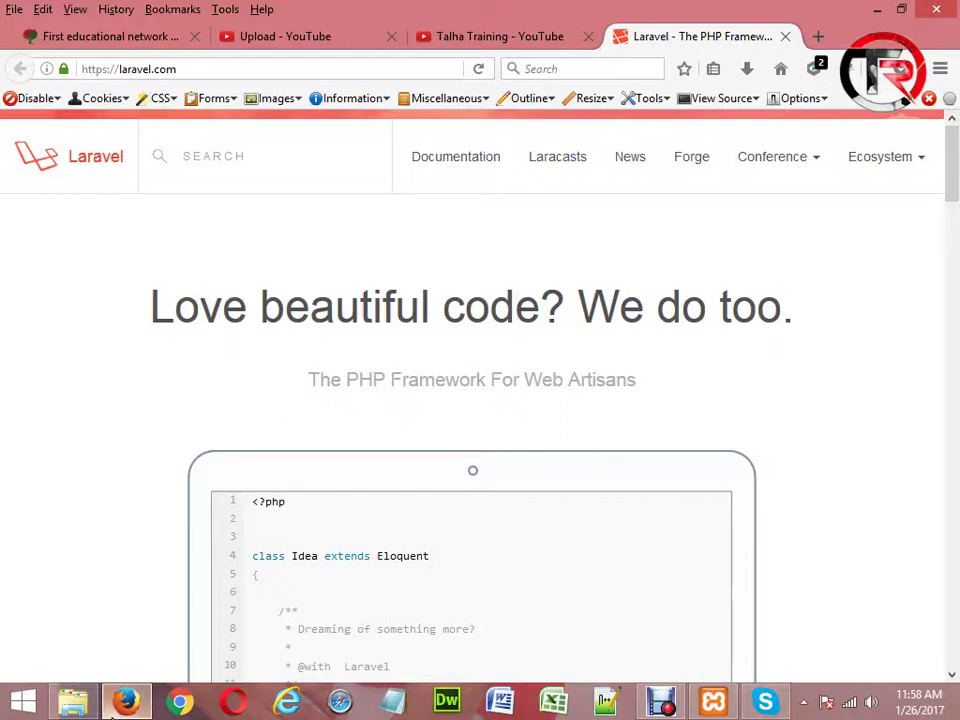
{"action": "key", "text": "Down"}
{"action": "key", "text": "Up"}
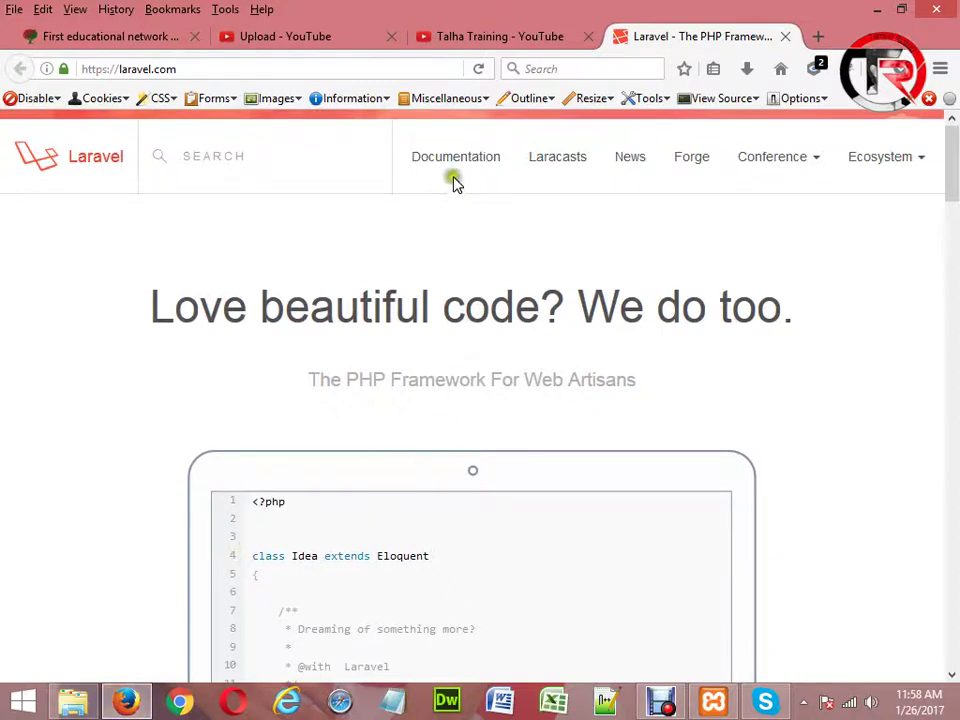
Step: Open the Laravel 5.4 documentation at its Installation page
{"action": "left_click", "coordinate": [451, 160]}
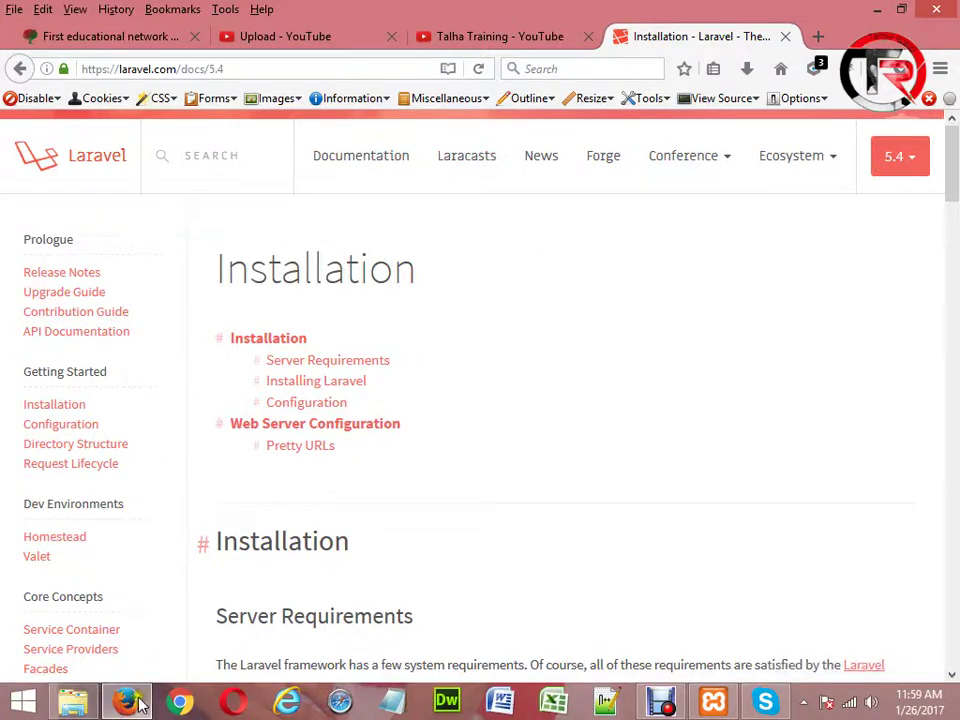
Step: Switch to Chrome, restore the previous pages, and sign in to TalhaTraining Live Class with the saved login
{"action": "left_click", "coordinate": [188, 705]}
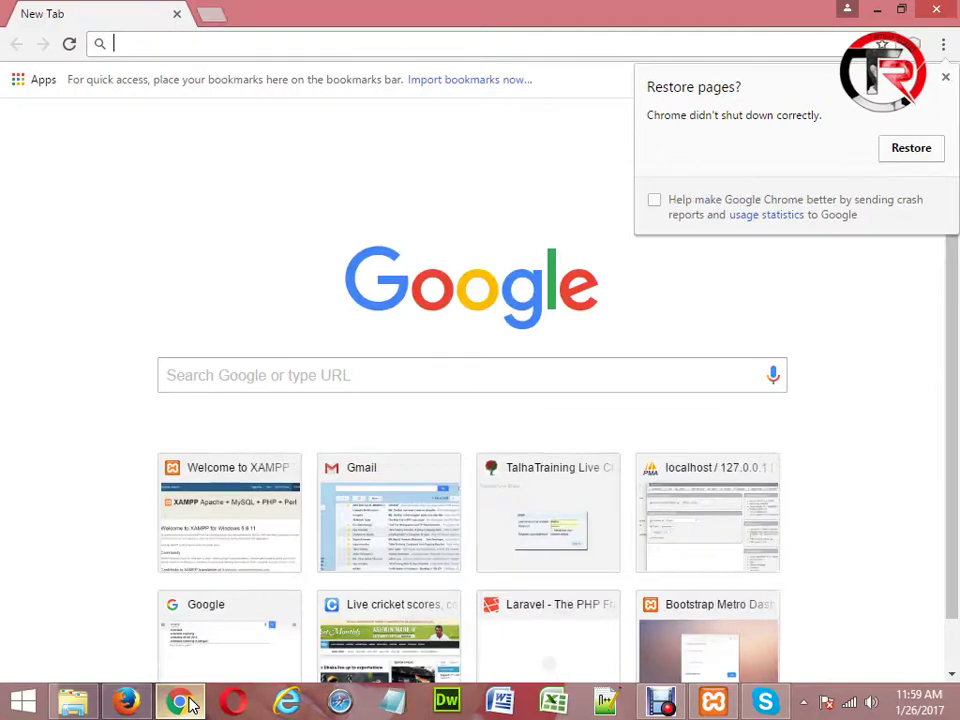
{"action": "left_click", "coordinate": [917, 156]}
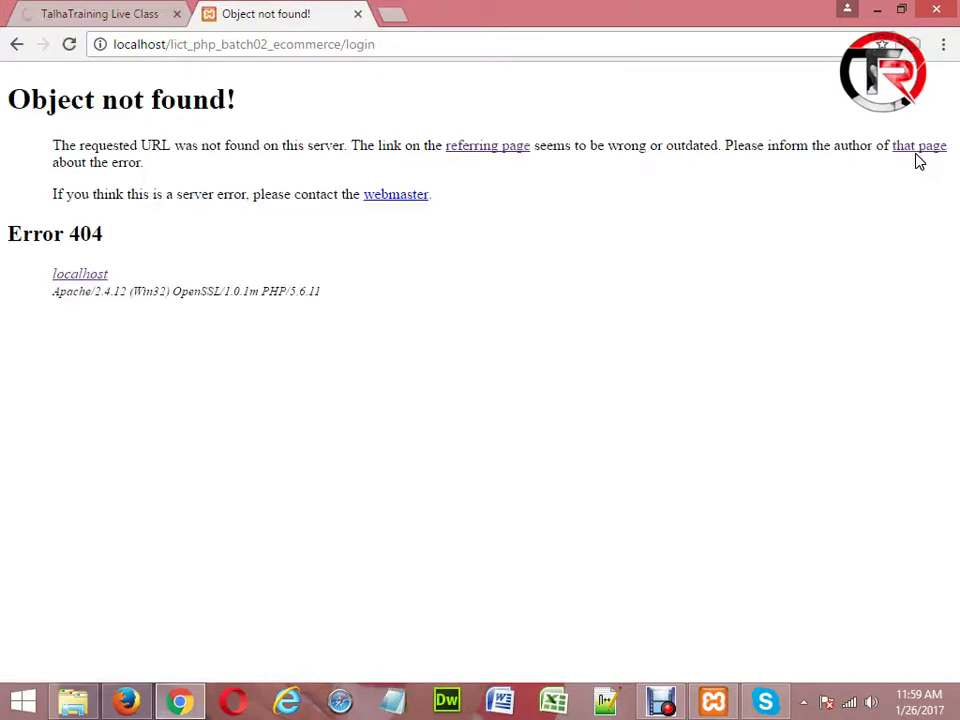
{"action": "left_click", "coordinate": [145, 20]}
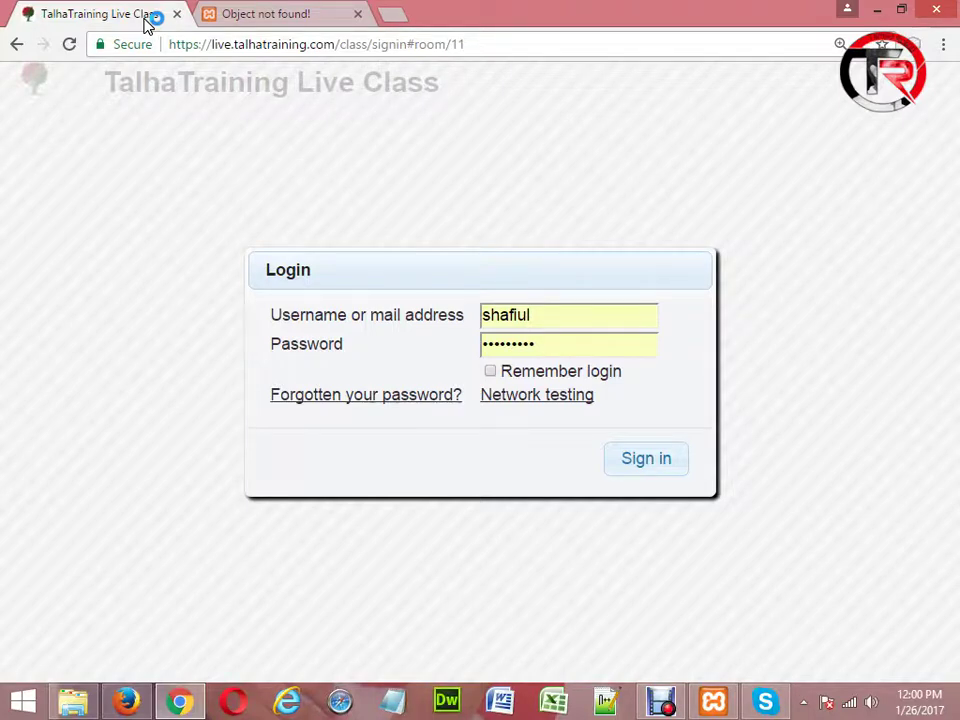
{"action": "left_click", "coordinate": [640, 459]}
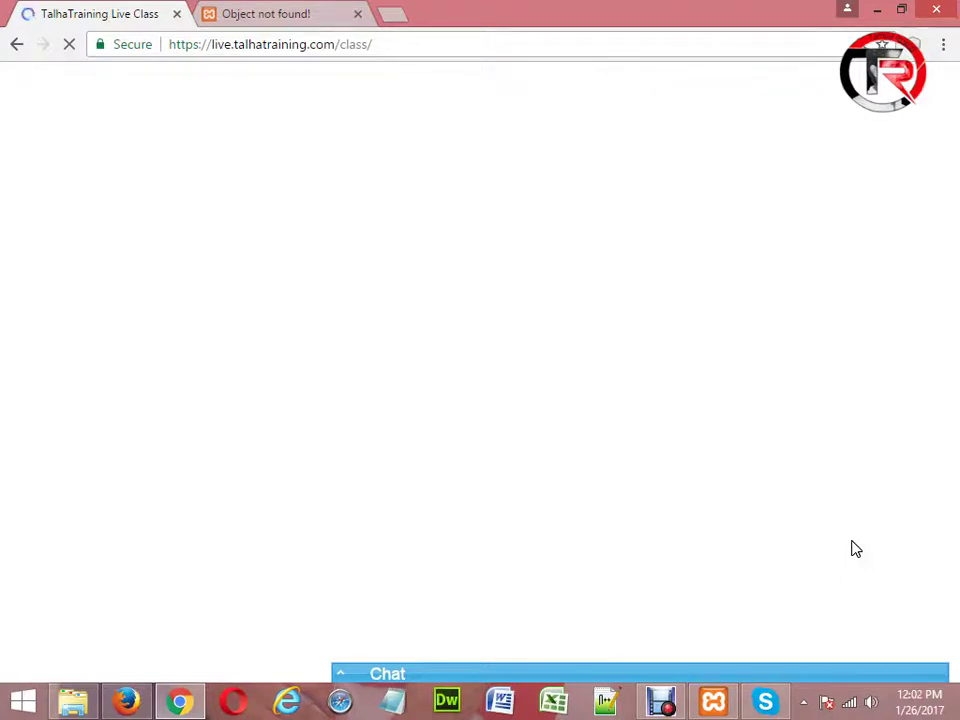
Step: Reload the TalhaTraining Live Class page and close the "Object not found!" tab
{"action": "left_click", "coordinate": [636, 44]}
{"action": "key", "text": "Return"}
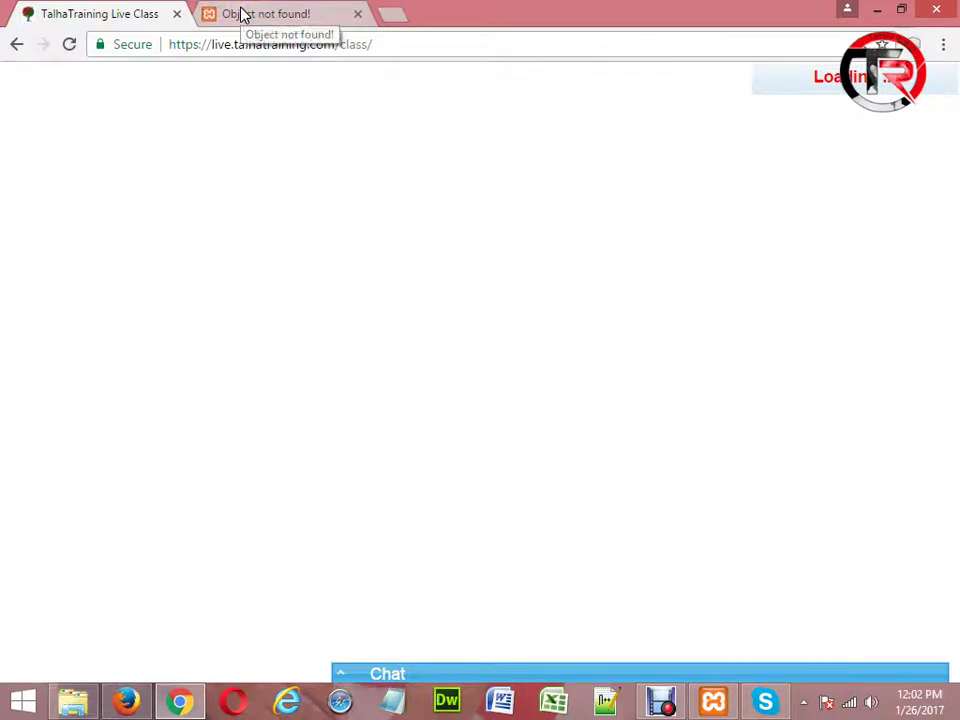
{"action": "left_click", "coordinate": [357, 13]}
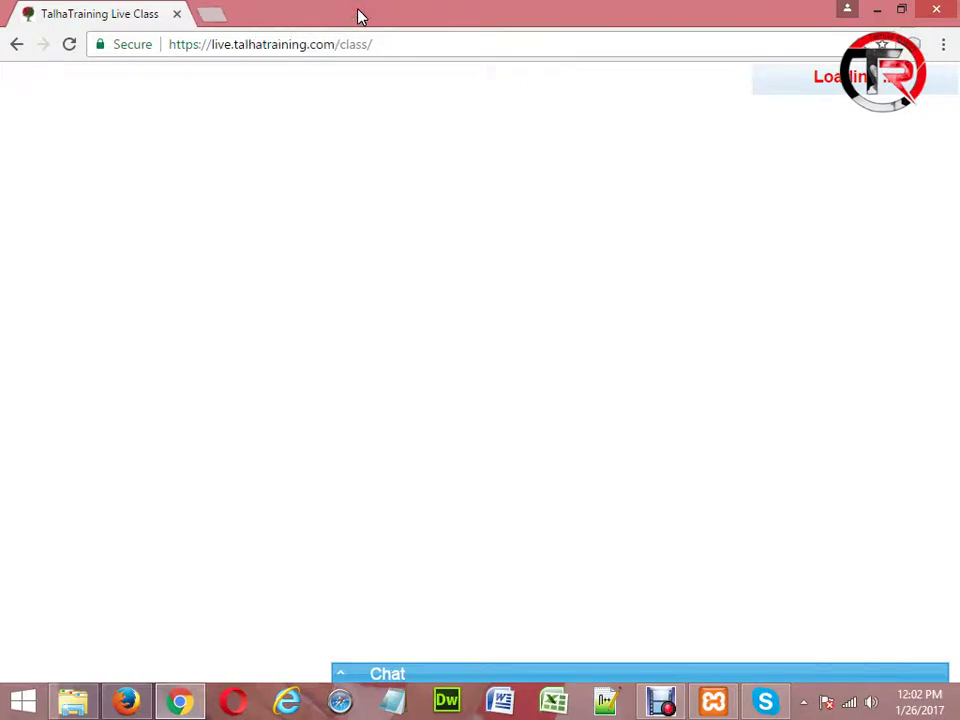
{"action": "left_click", "coordinate": [213, 524]}
{"action": "left_click", "coordinate": [201, 567]}
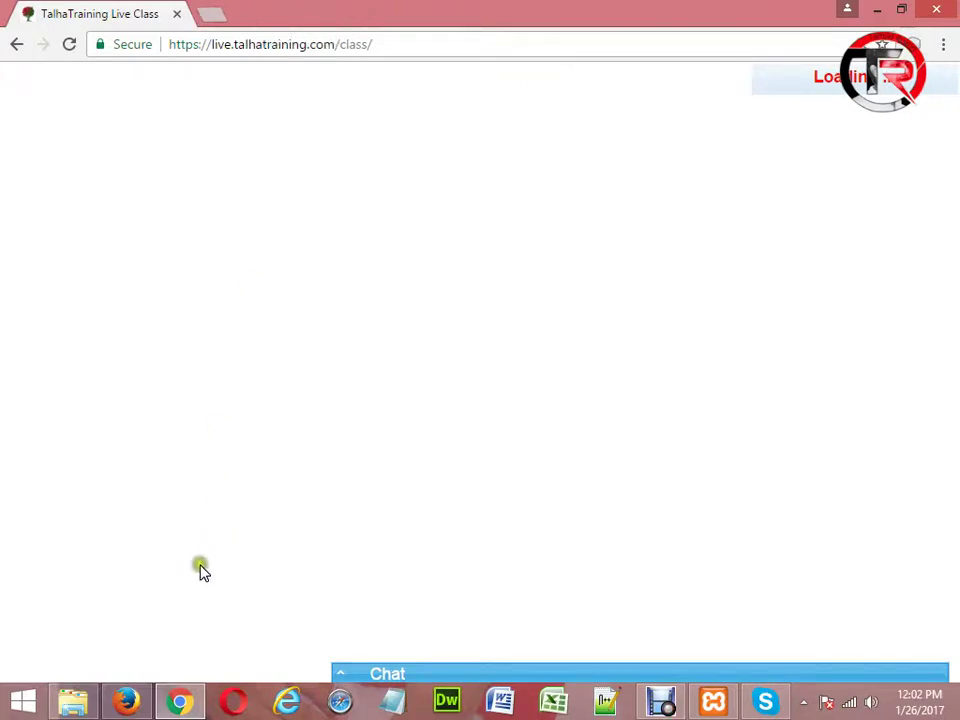
Step: Check the live class room in Chrome and return to the Laravel documentation in Firefox
{"action": "left_click", "coordinate": [180, 701]}
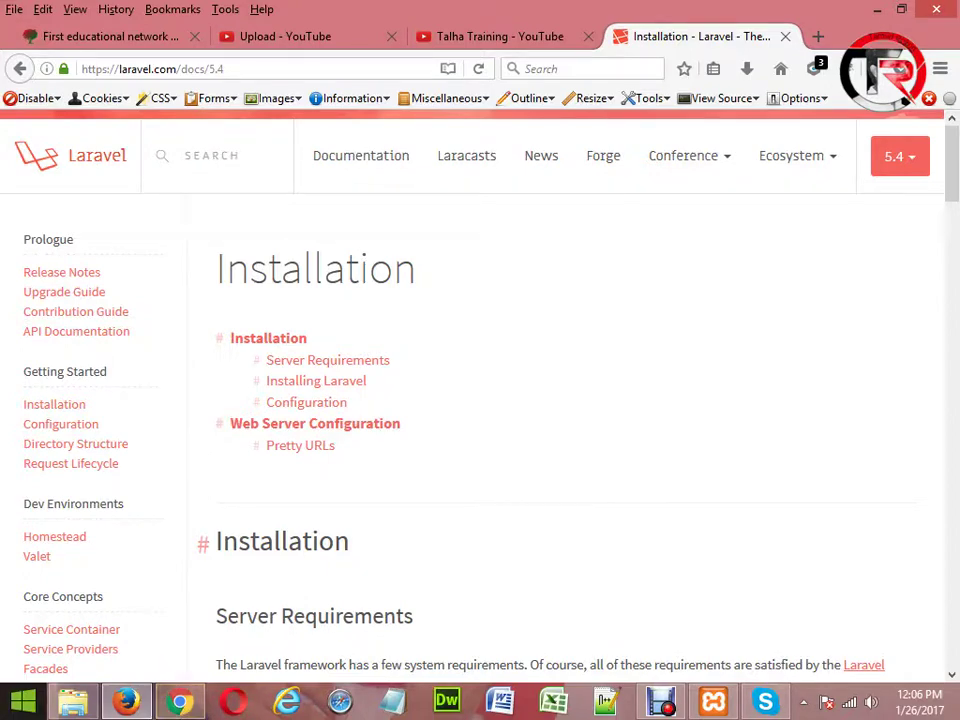
{"action": "left_click", "coordinate": [190, 703]}
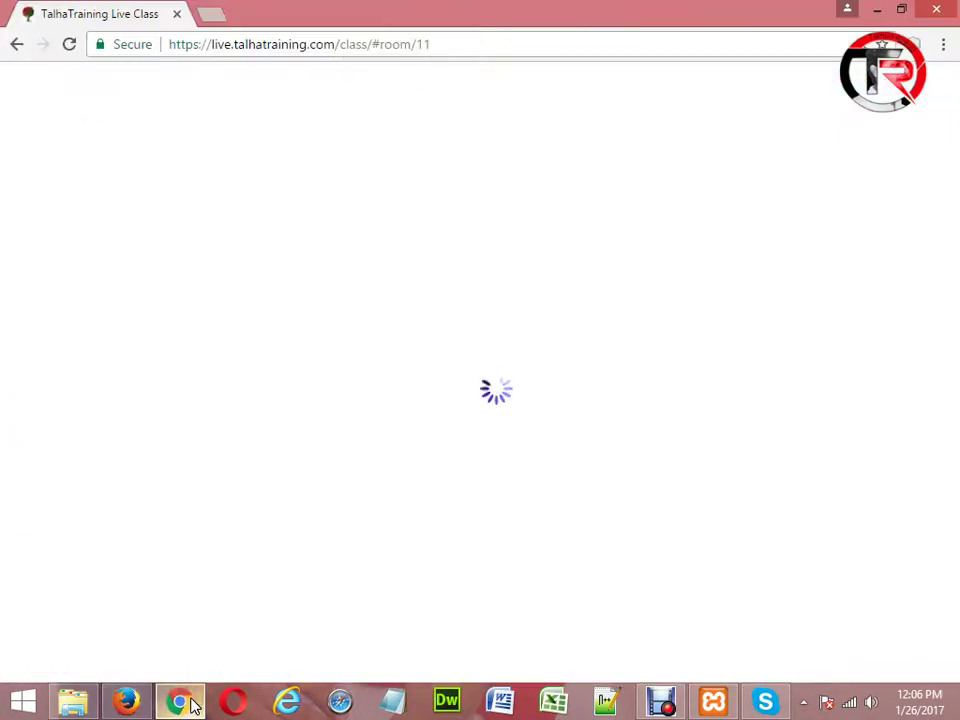
{"action": "left_click", "coordinate": [193, 704]}
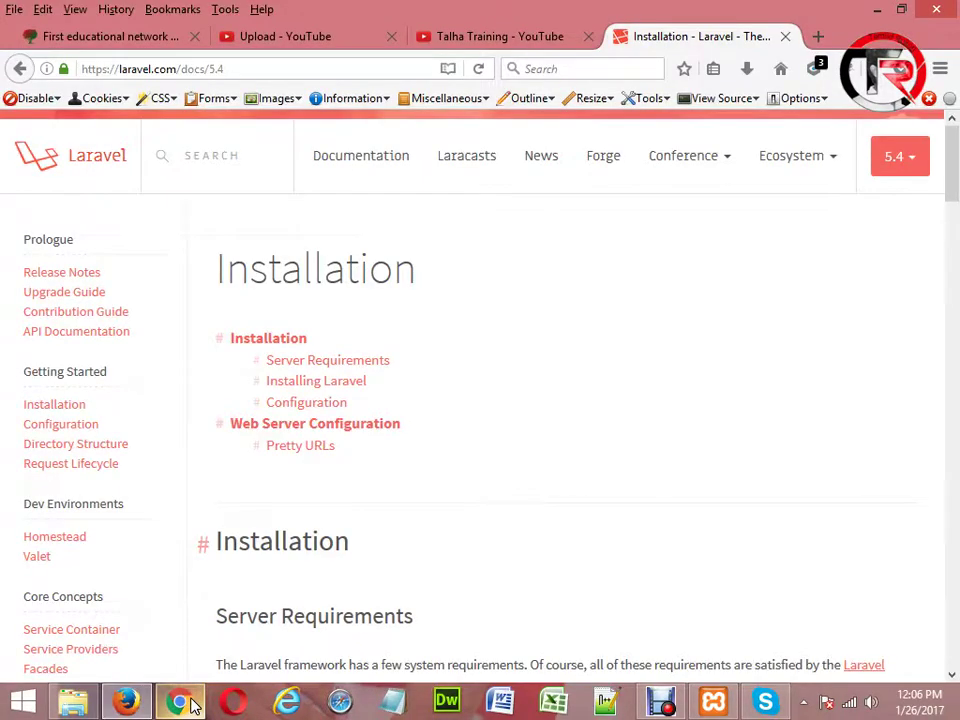
Step: Check the Apache and MySQL modules in the XAMPP Control Panel and minimize it
{"action": "left_click", "coordinate": [713, 705]}
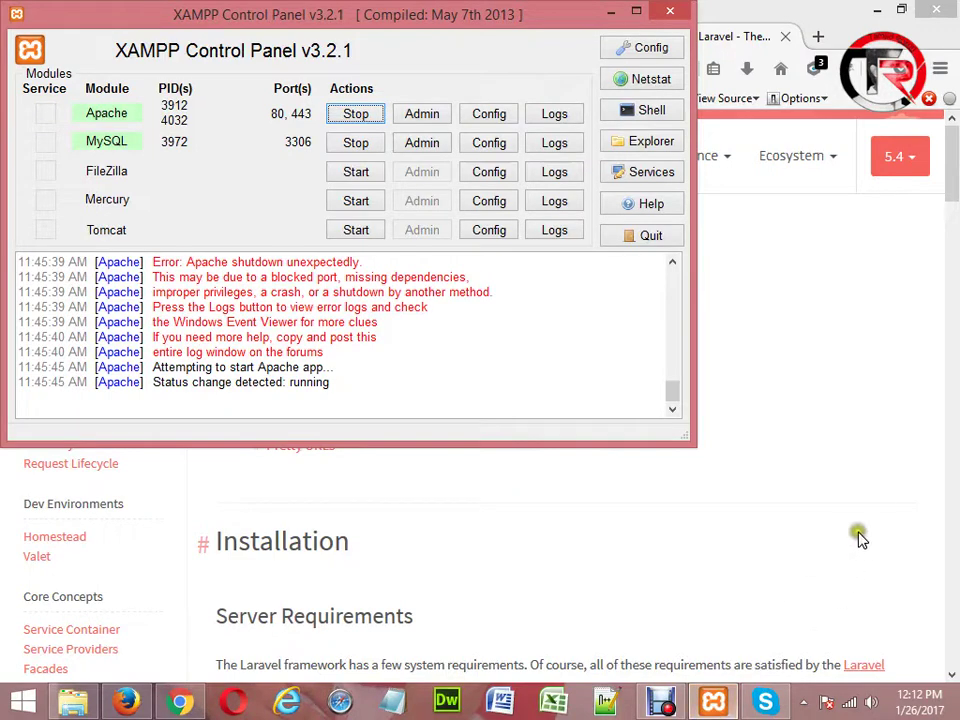
{"action": "left_click", "coordinate": [609, 14]}
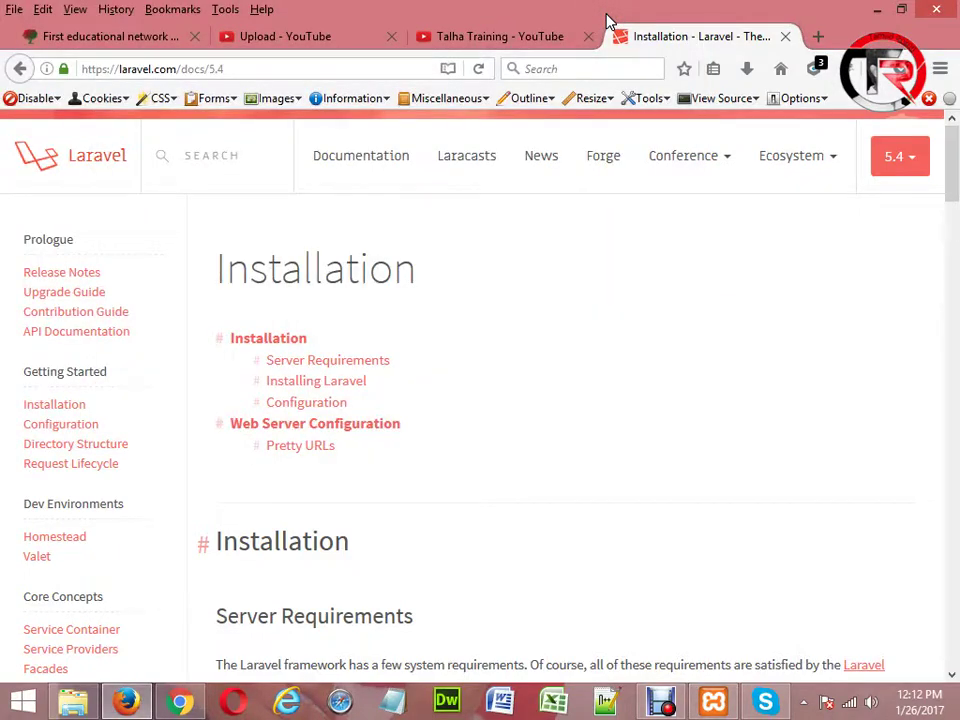
Step: Examine the Server Requirements list and the Composer prerequisite under Installing Laravel in the documentation
{"action": "key", "text": "Down"}
{"action": "key", "text": "Down"}
{"action": "key", "text": "Down"}
{"action": "key", "text": "Down"}
{"action": "key", "text": "Down"}
{"action": "key", "text": "Down"}
{"action": "key", "text": "Down"}
{"action": "key", "text": "Down"}
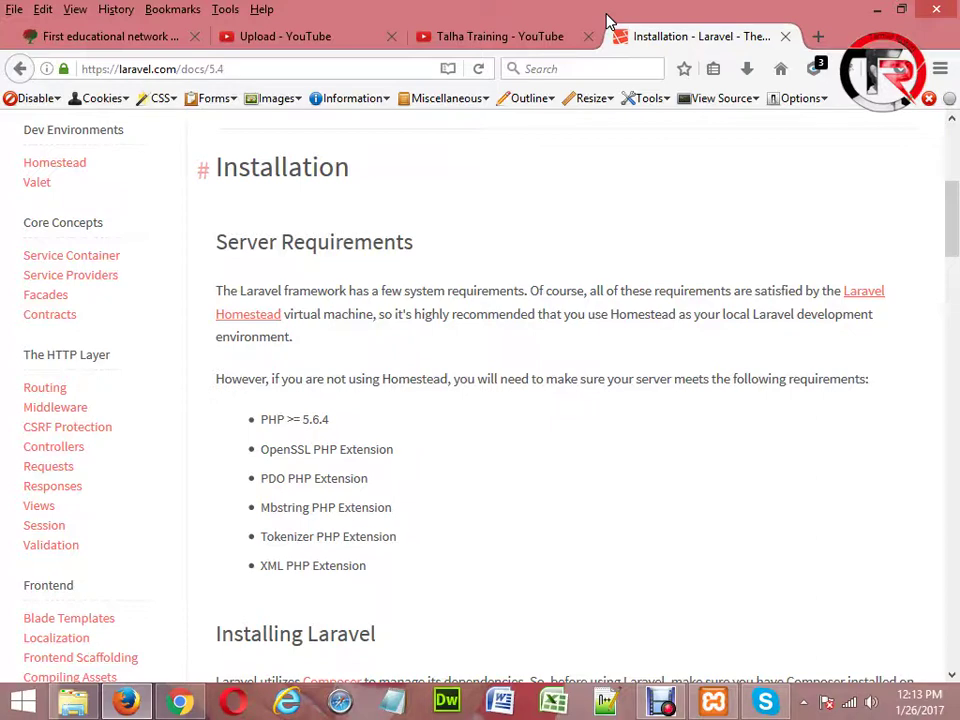
{"action": "key", "text": "Down"}
{"action": "key", "text": "Down"}
{"action": "key", "text": "Down"}
{"action": "key", "text": "Down"}
{"action": "key", "text": "Down"}
{"action": "key", "text": "Down"}
{"action": "key", "text": "Down"}
{"action": "key", "text": "Down"}
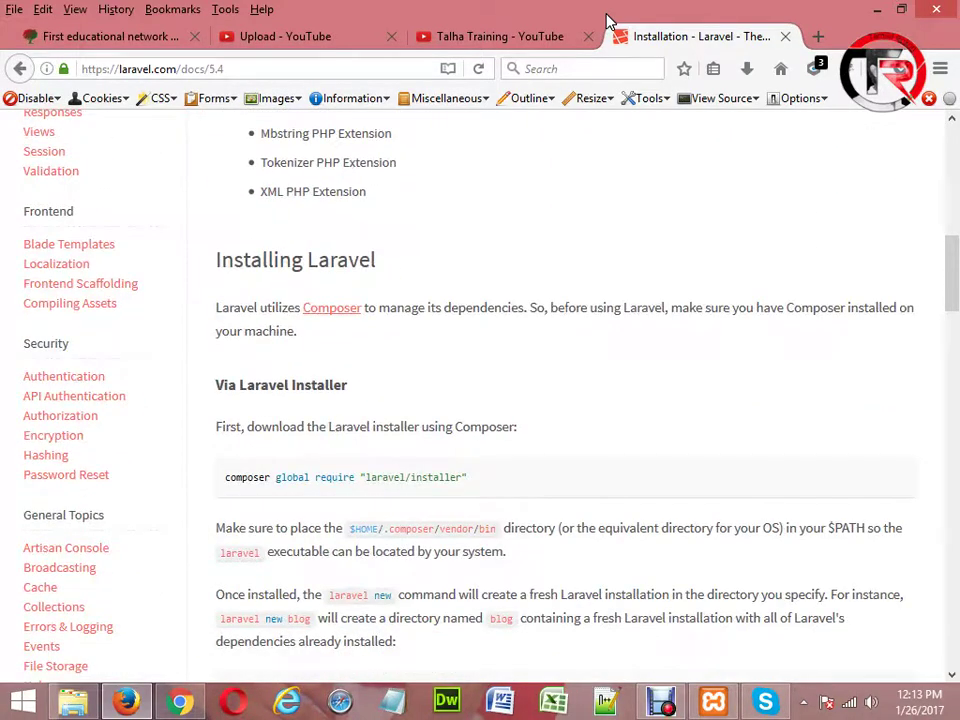
{"action": "key", "text": "Up"}
{"action": "key", "text": "Up"}
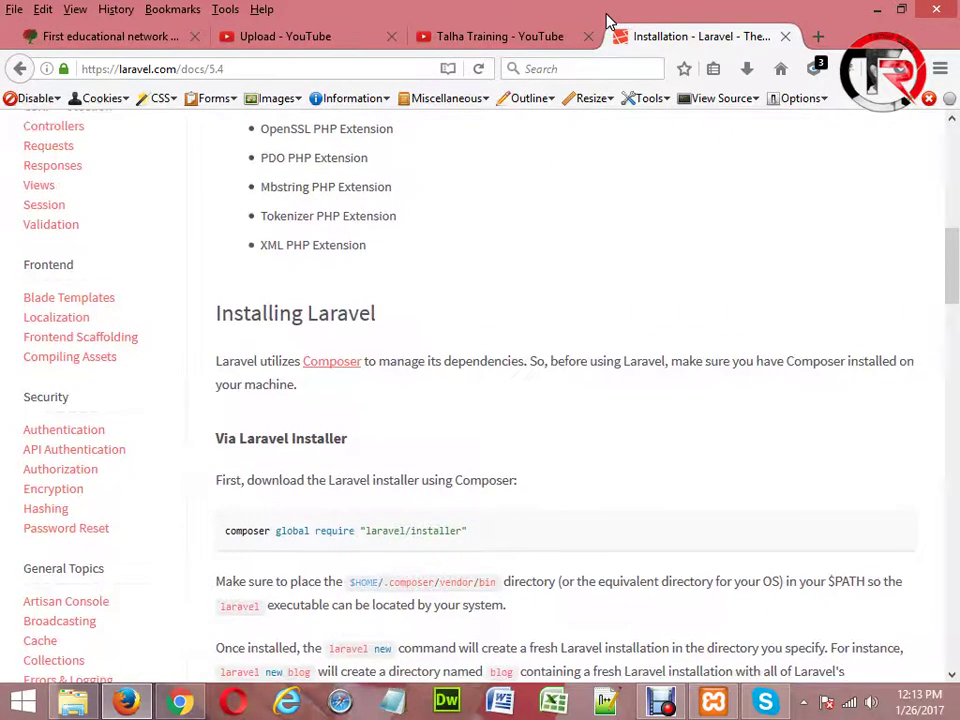
{"action": "key", "text": "Up"}
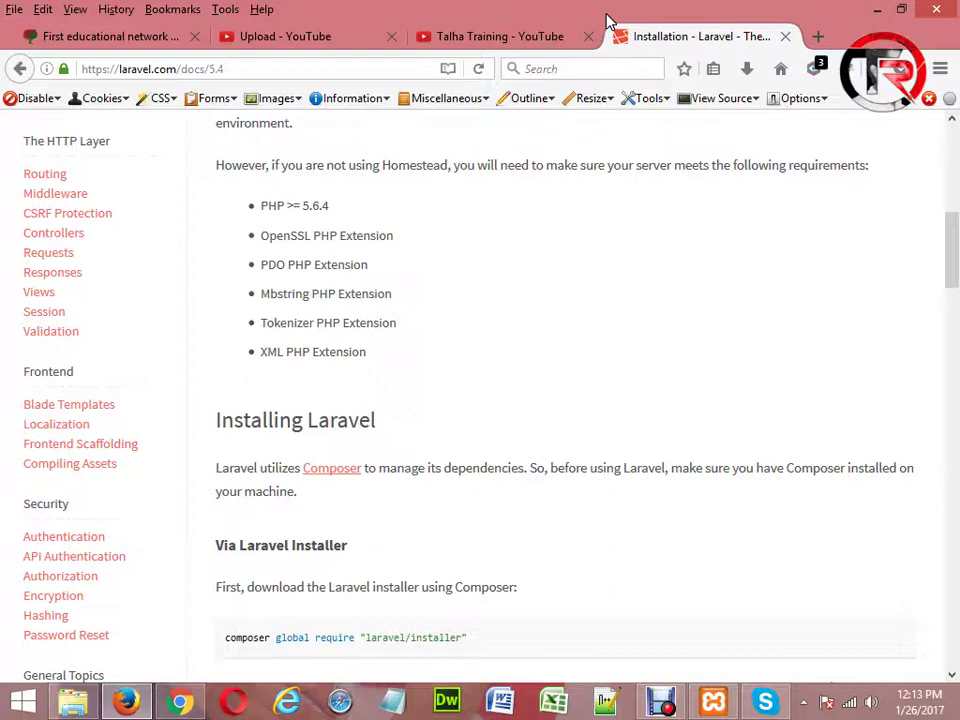
{"action": "scroll", "coordinate": [606, 22], "scroll_direction": "down", "scroll_amount": 4}
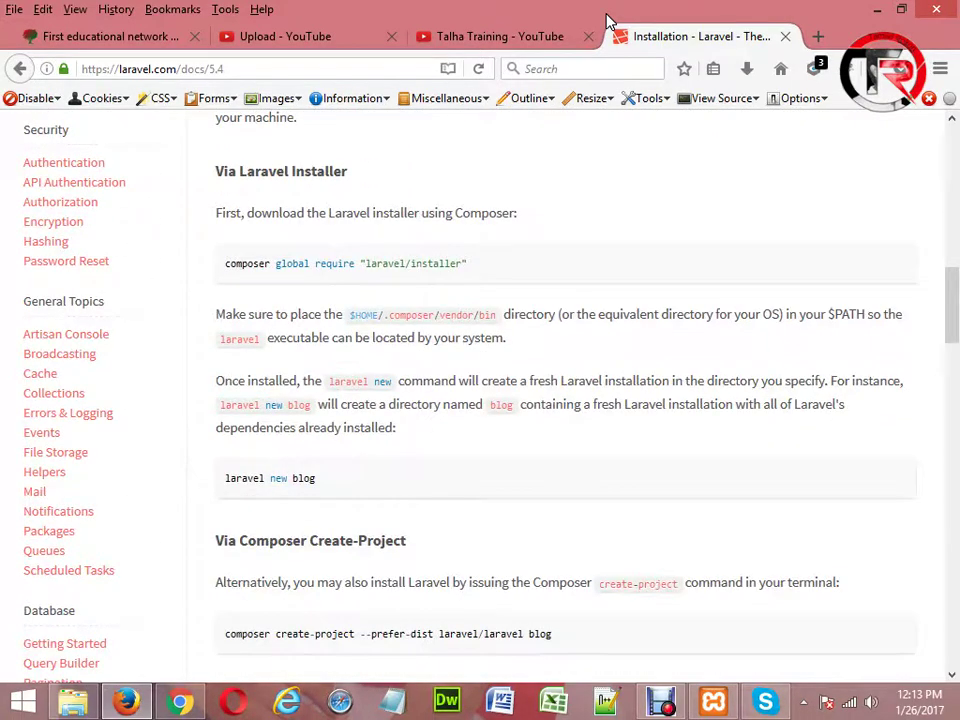
{"action": "scroll", "coordinate": [606, 22], "scroll_direction": "up", "scroll_amount": 1}
{"action": "scroll", "coordinate": [606, 22], "scroll_direction": "up", "scroll_amount": 1}
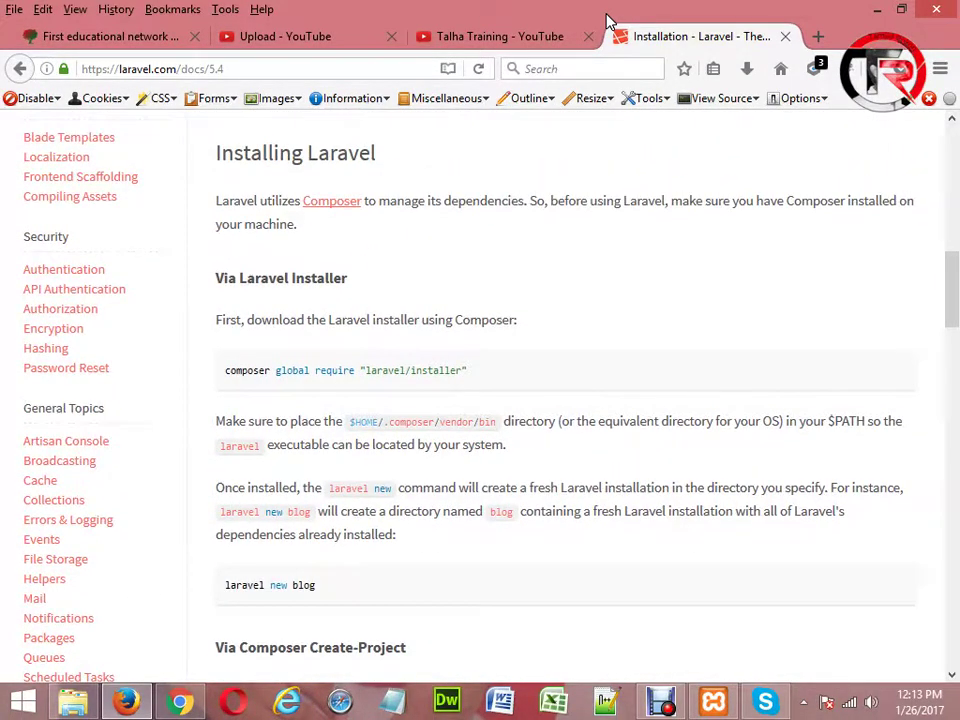
{"action": "scroll", "coordinate": [606, 22], "scroll_direction": "up", "scroll_amount": 1}
{"action": "scroll", "coordinate": [606, 22], "scroll_direction": "up", "scroll_amount": 1}
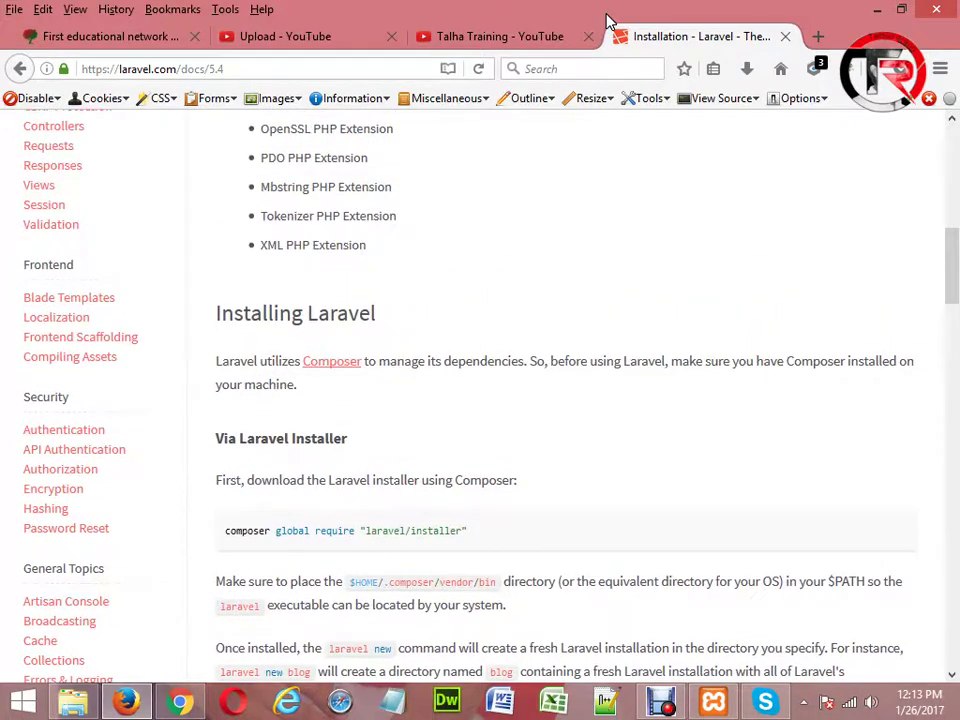
{"action": "scroll", "coordinate": [606, 22], "scroll_direction": "up", "scroll_amount": 3}
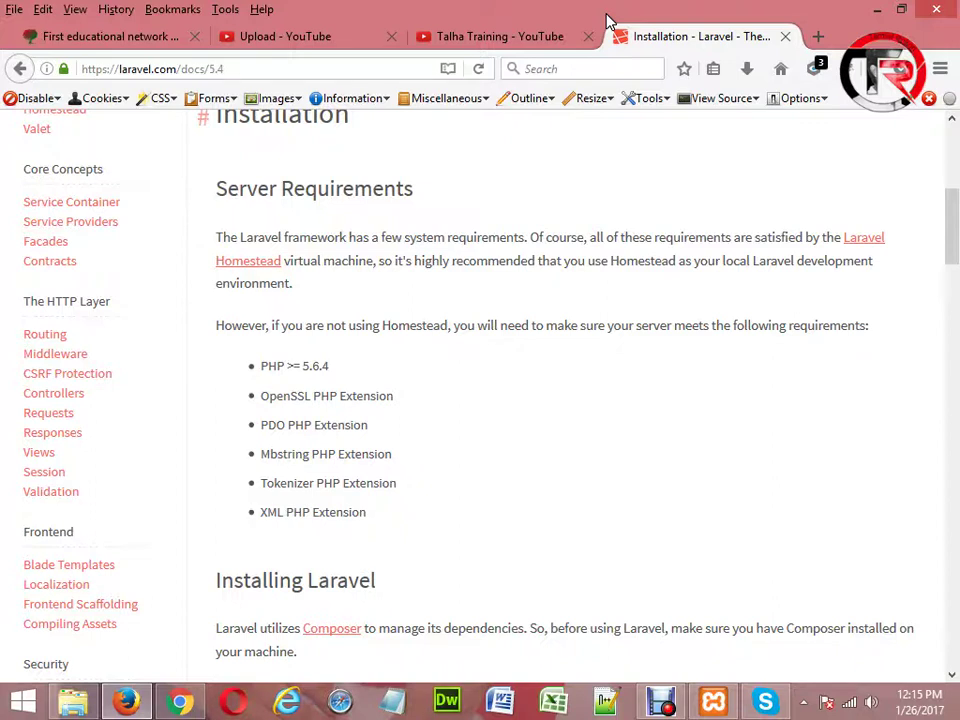
Step: Review the Via Laravel Installer and Via Composer Create-Project instructions alongside the server requirements
{"action": "scroll", "coordinate": [607, 20], "scroll_direction": "down", "scroll_amount": 4}
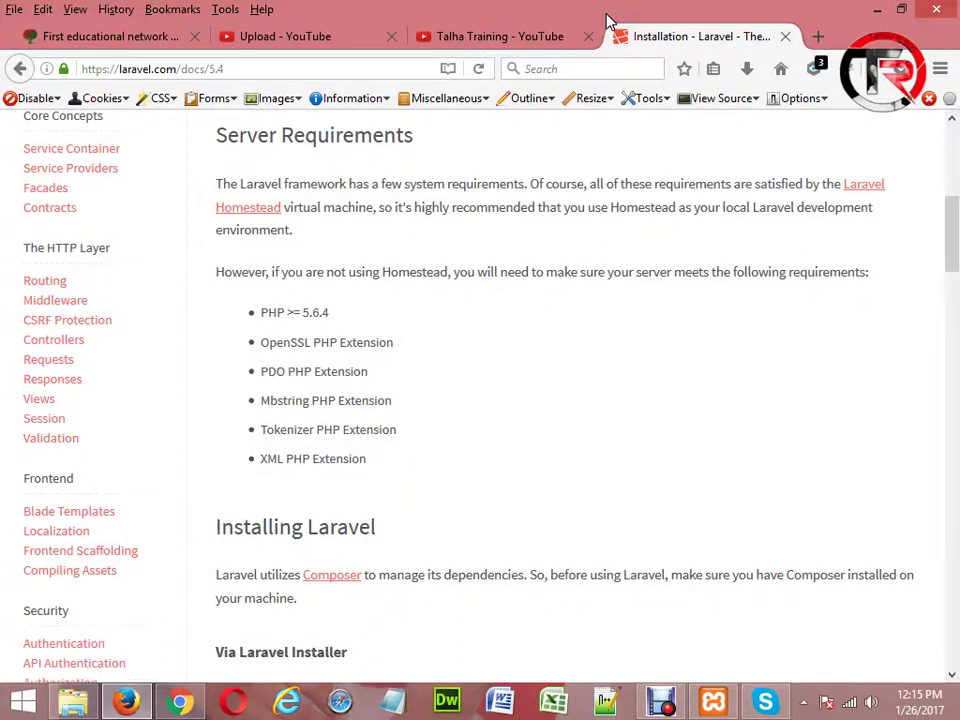
{"action": "scroll", "coordinate": [607, 20], "scroll_direction": "down", "scroll_amount": 2}
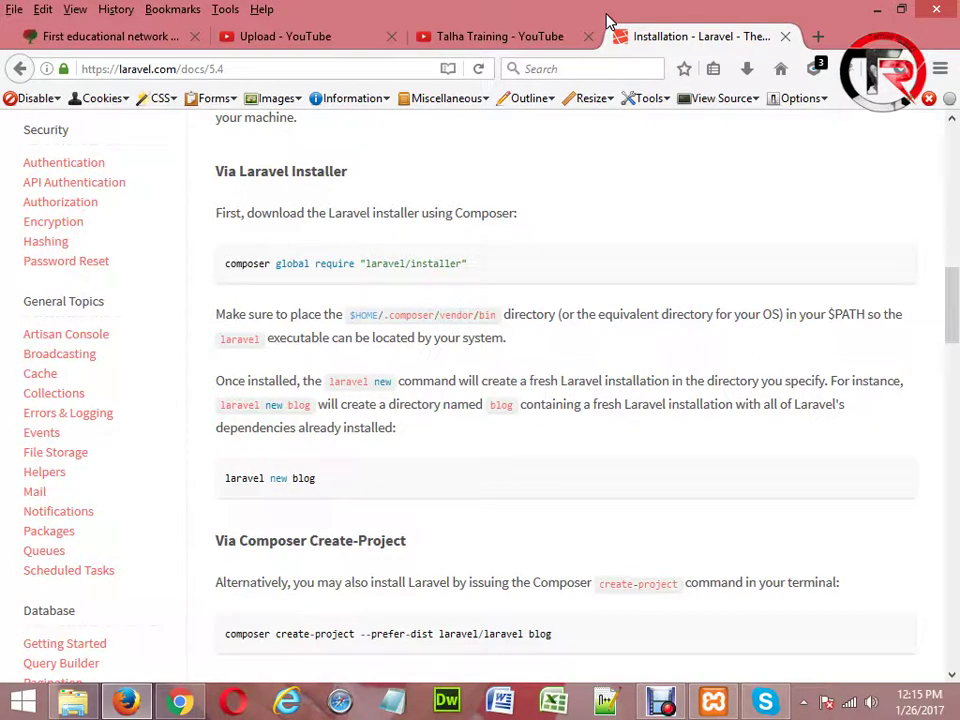
{"action": "key", "text": "Up"}
{"action": "key", "text": "Up"}
{"action": "key", "text": "Up"}
{"action": "key", "text": "Up"}
{"action": "key", "text": "Up"}
{"action": "key", "text": "Up"}
{"action": "key", "text": "Up"}
{"action": "key", "text": "Up"}
{"action": "key", "text": "Up"}
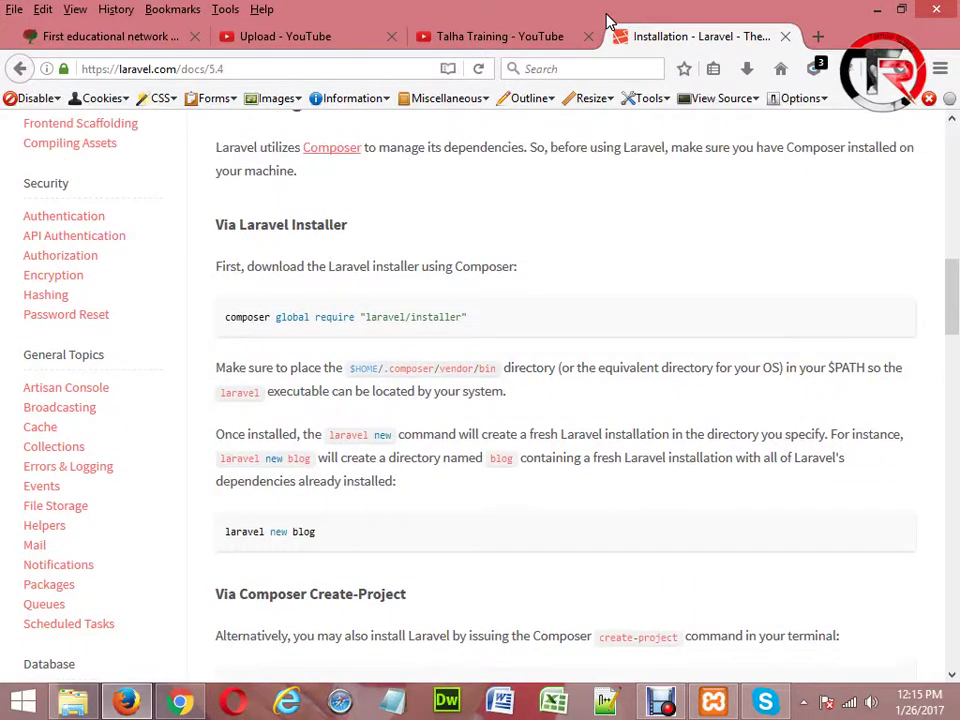
{"action": "key", "text": "Up"}
{"action": "key", "text": "Up"}
{"action": "key", "text": "Up"}
{"action": "key", "text": "Up"}
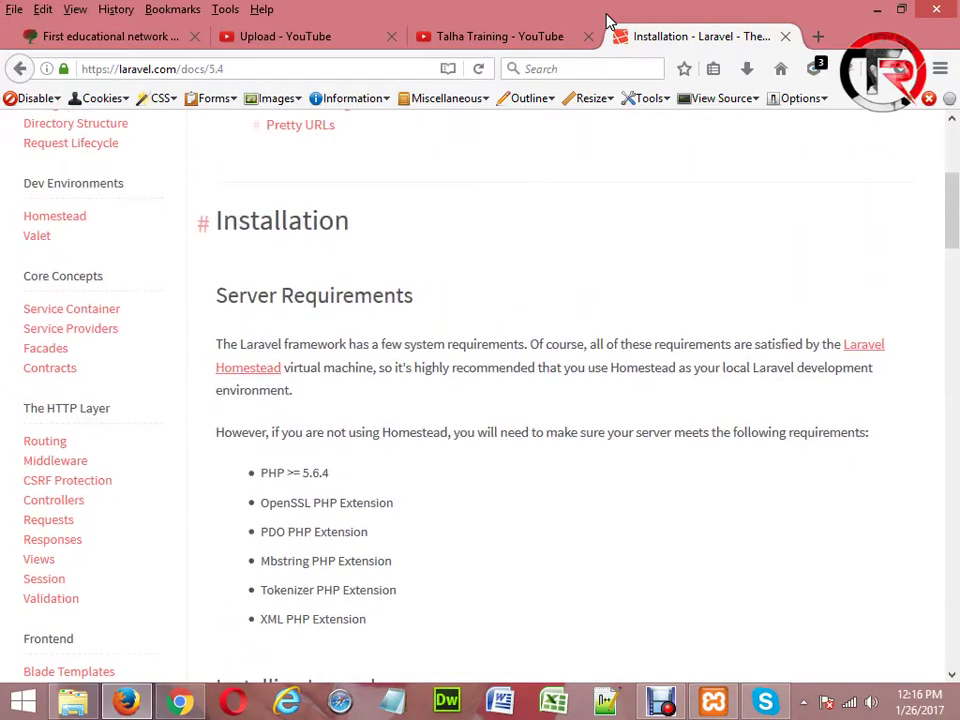
{"action": "key", "text": "Down"}
{"action": "key", "text": "Down"}
{"action": "key", "text": "Down"}
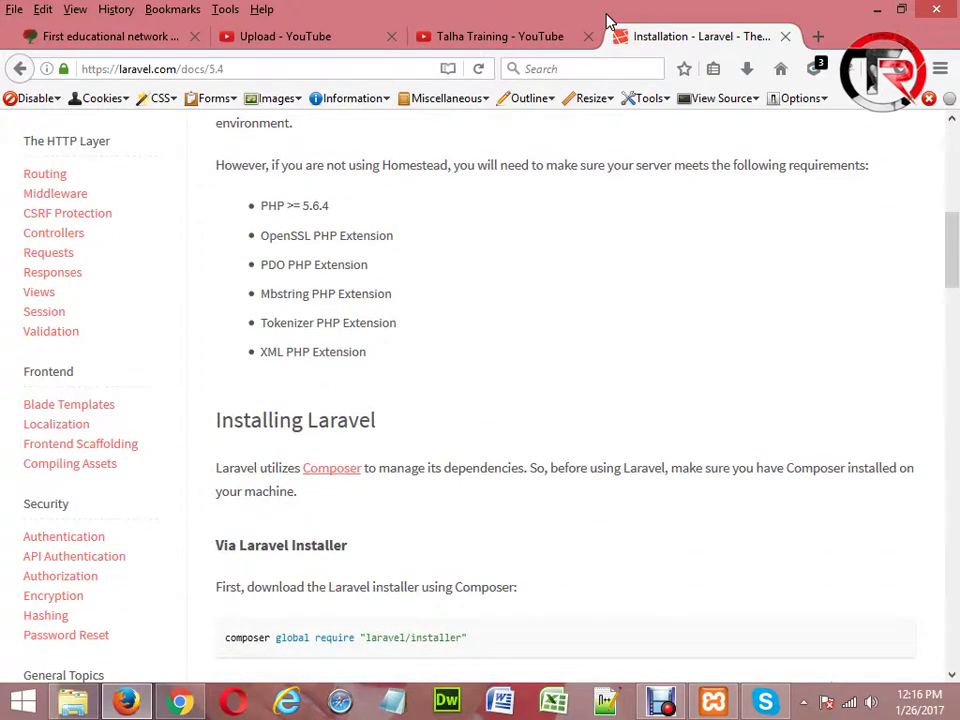
{"action": "key", "text": "Down"}
{"action": "key", "text": "Down"}
{"action": "key", "text": "Down"}
{"action": "key", "text": "Down"}
{"action": "key", "text": "Down"}
{"action": "key", "text": "Down"}
{"action": "key", "text": "Down"}
{"action": "key", "text": "Down"}
{"action": "key", "text": "Down"}
{"action": "key", "text": "Down"}
{"action": "key", "text": "Down"}
{"action": "key", "text": "Up"}
{"action": "key", "text": "Up"}
{"action": "key", "text": "Up"}
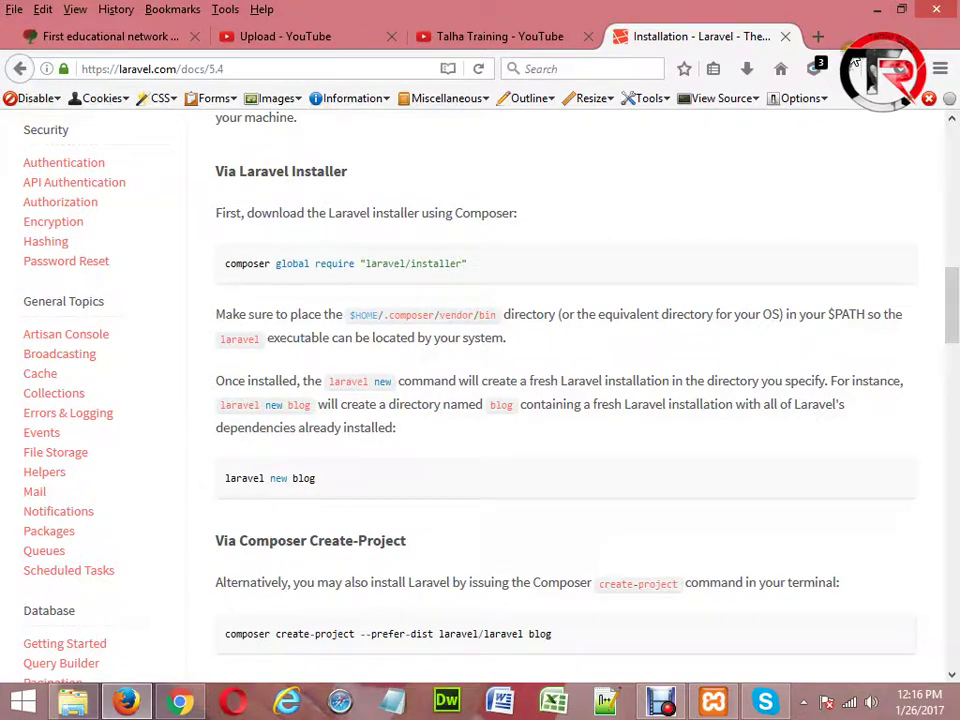
Step: Open Google in a new browser tab and search for "composer"
{"action": "left_click", "coordinate": [820, 38]}
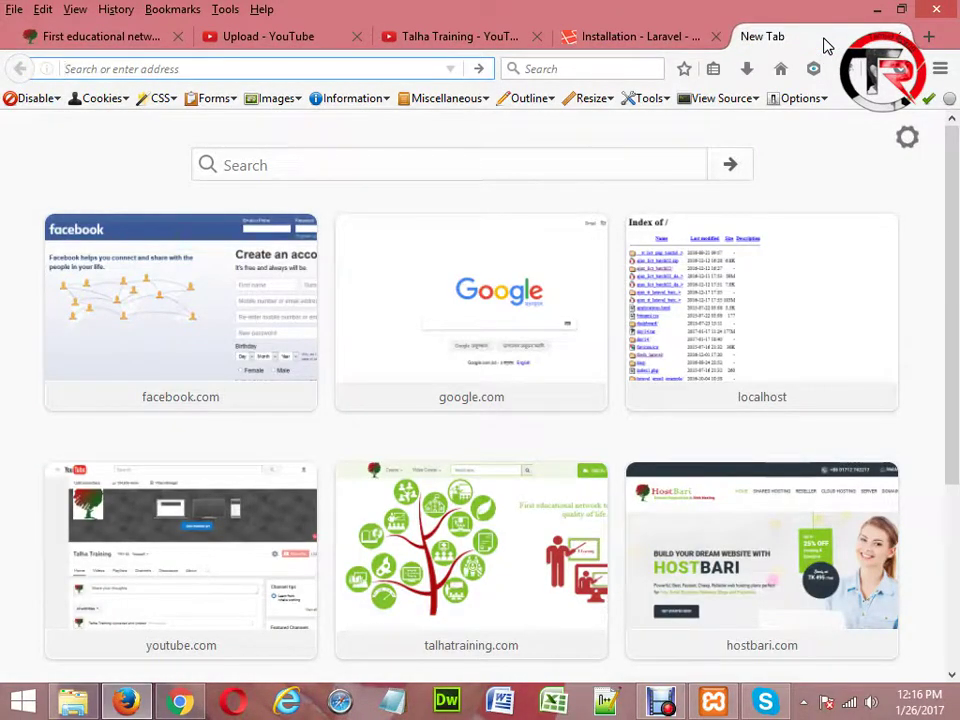
{"action": "type", "text": "go"}
{"action": "key", "text": "Return"}
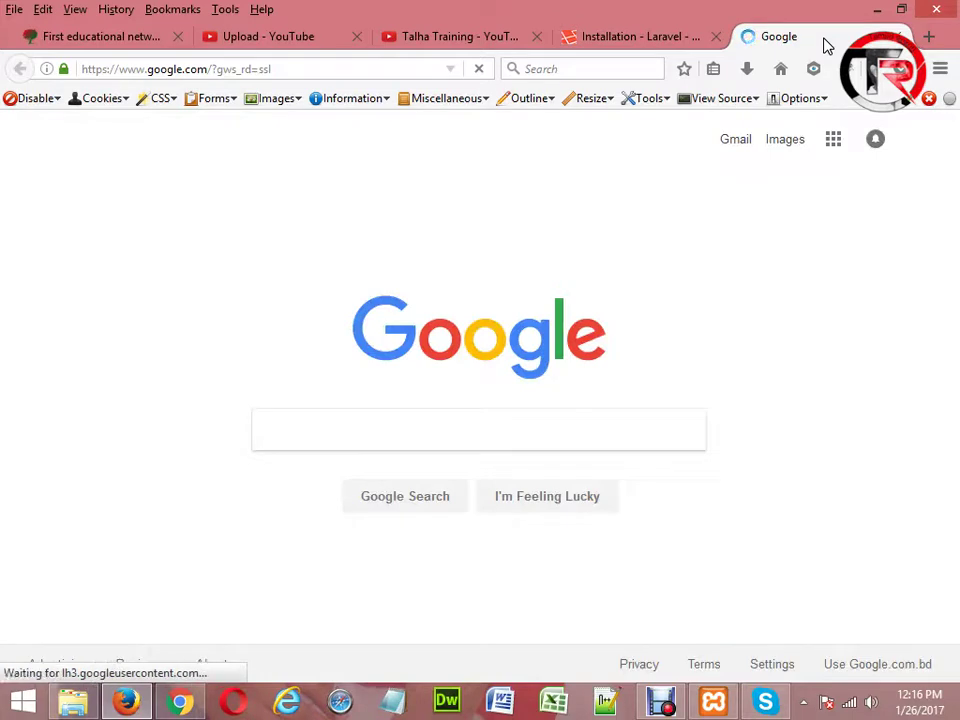
{"action": "left_click", "coordinate": [379, 426]}
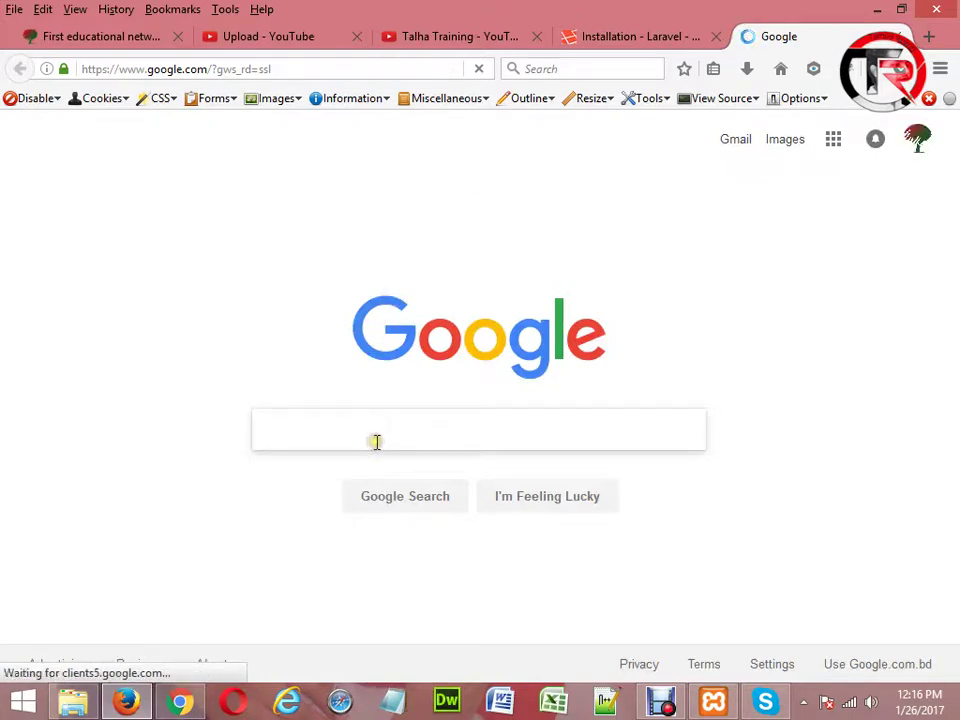
{"action": "type", "text": "c"}
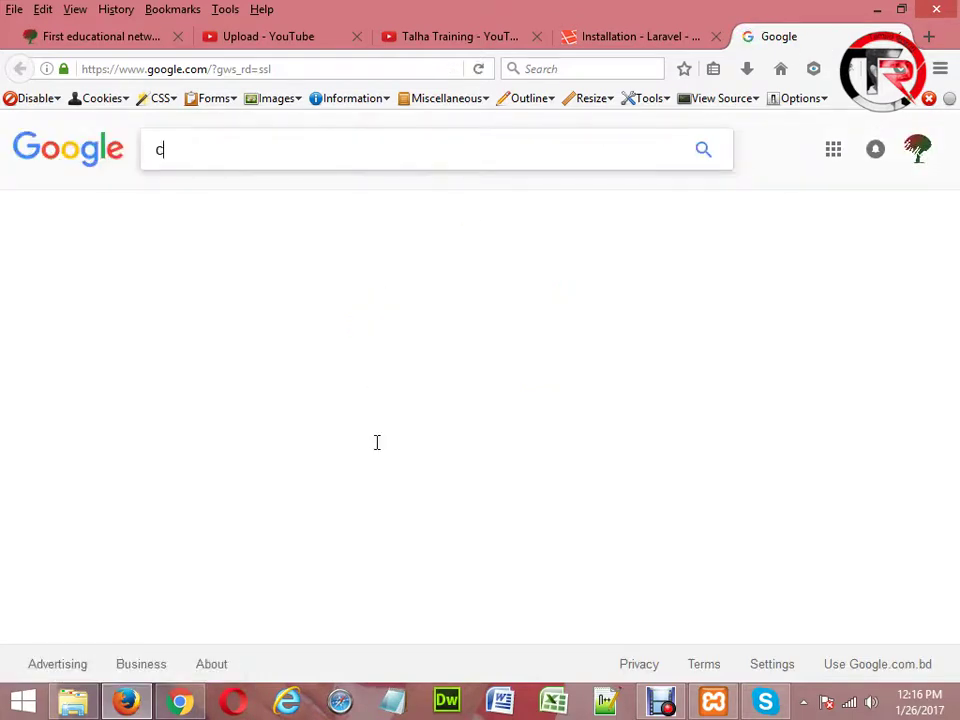
{"action": "type", "text": "omposer"}
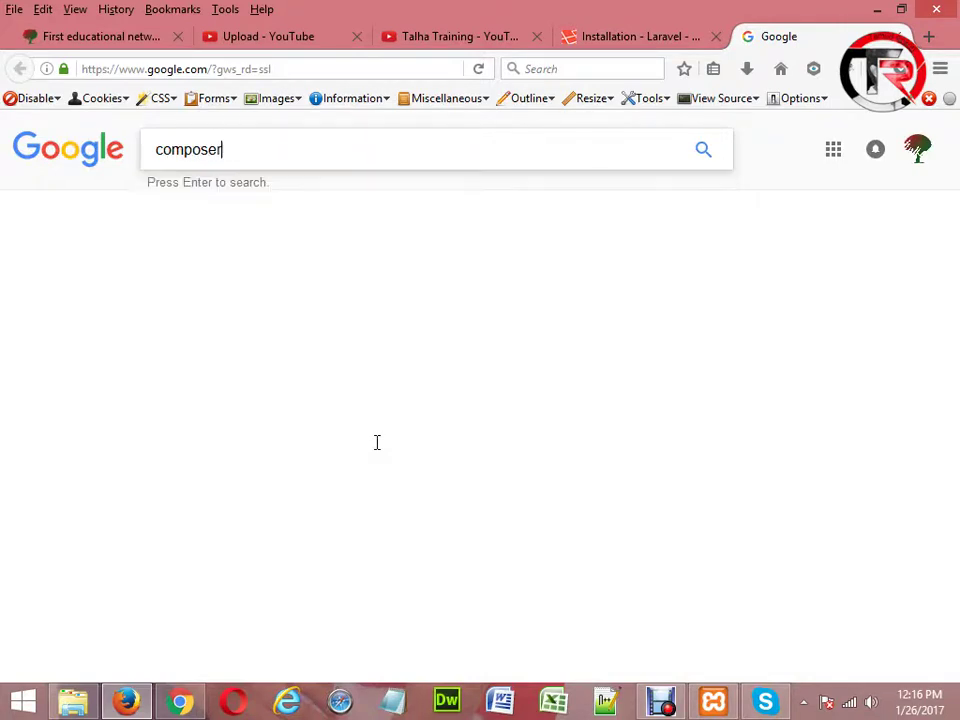
{"action": "key", "text": "Return"}
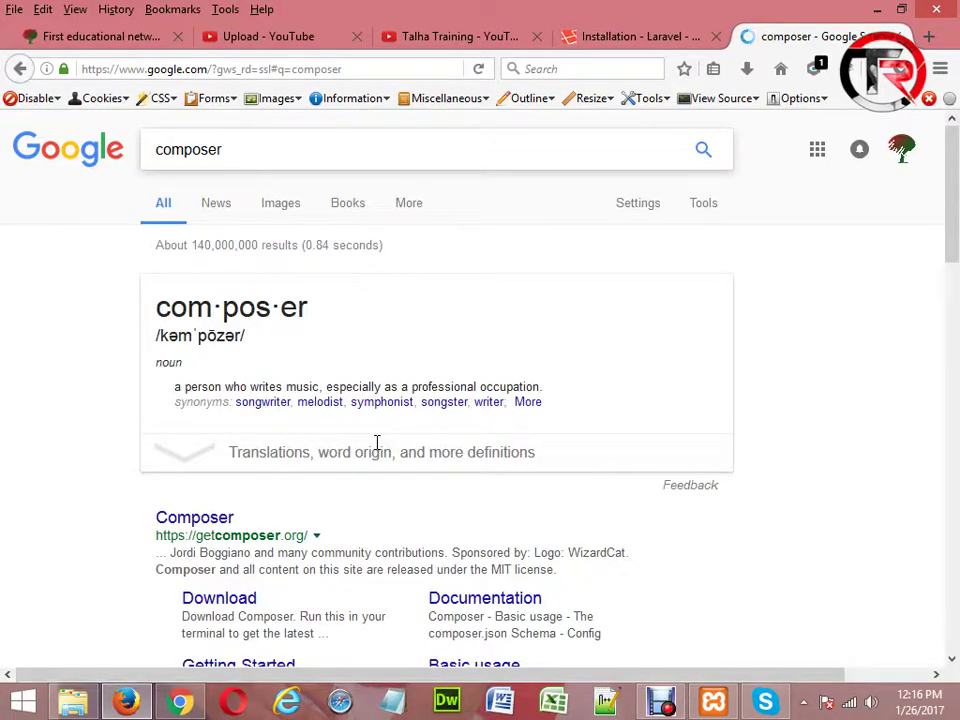
Step: Open the getcomposer.org site from the results and view its download and documentation options
{"action": "left_click", "coordinate": [231, 523]}
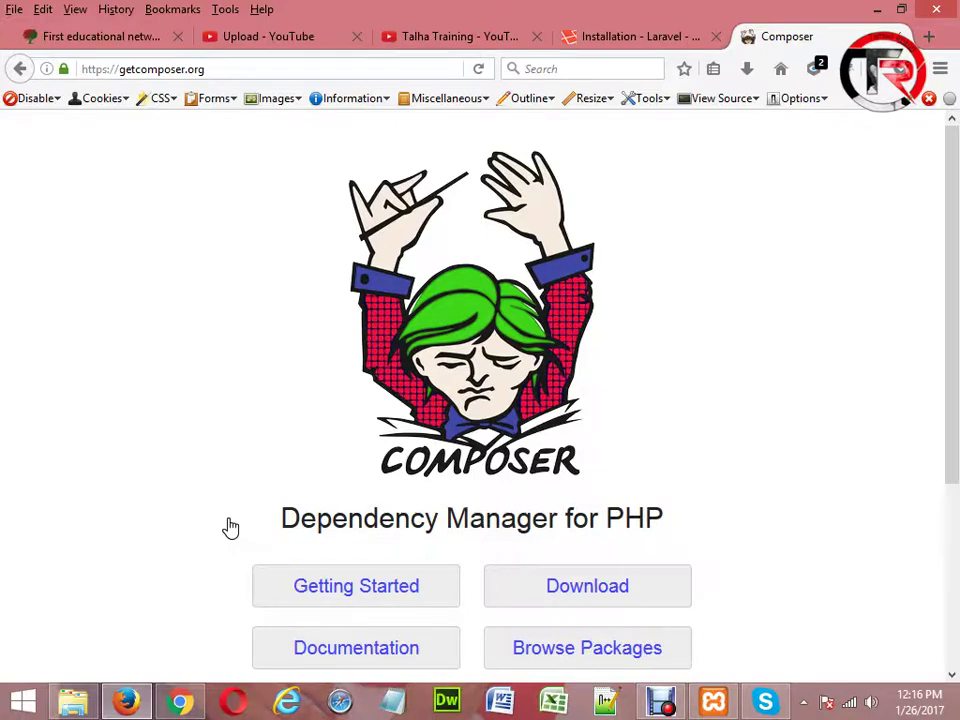
{"action": "scroll", "coordinate": [230, 527], "scroll_direction": "down", "scroll_amount": 1}
{"action": "scroll", "coordinate": [230, 527], "scroll_direction": "down", "scroll_amount": 4}
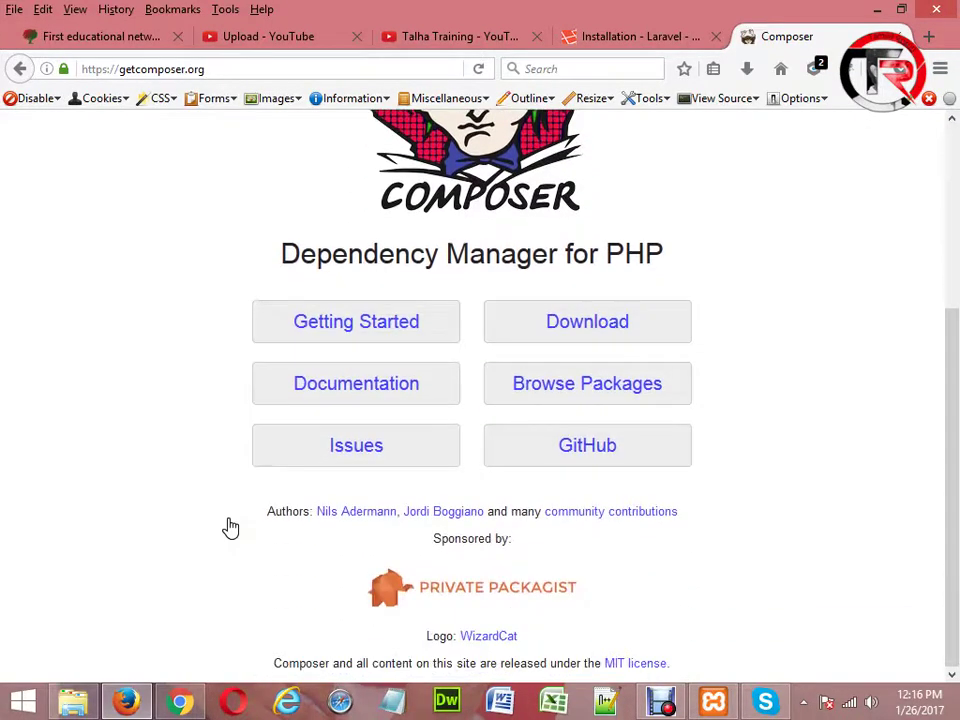
Step: Open Composer's download page and review the Windows Installer, command-line installation and Installer Options sections
{"action": "left_click", "coordinate": [606, 321]}
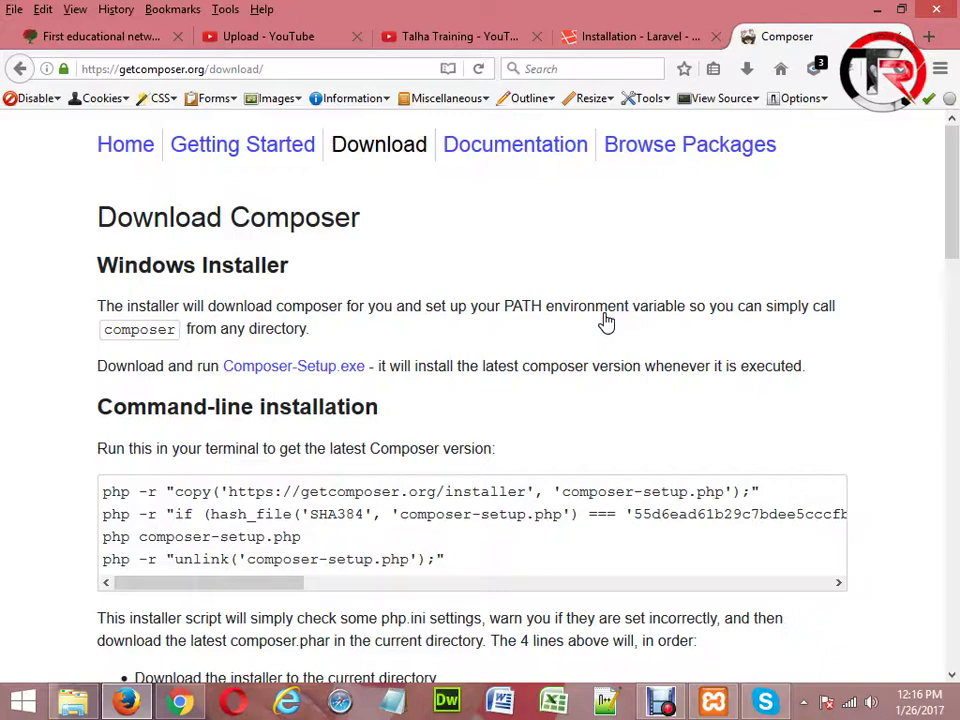
{"action": "scroll", "coordinate": [606, 321], "scroll_direction": "down", "scroll_amount": 8}
{"action": "scroll", "coordinate": [606, 321], "scroll_direction": "down", "scroll_amount": 15}
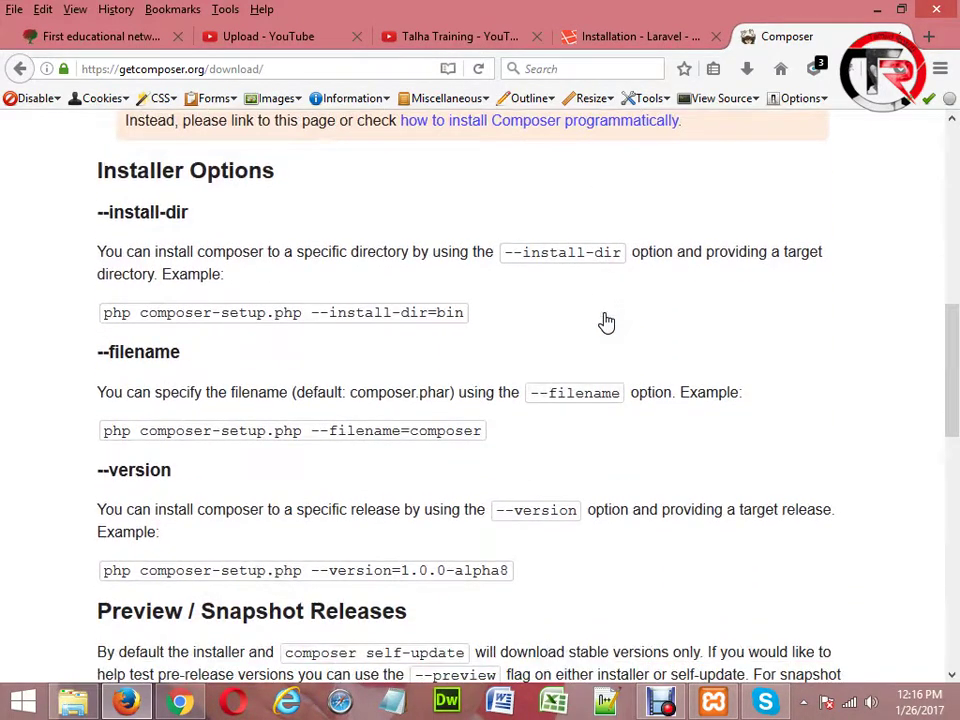
{"action": "scroll", "coordinate": [606, 321], "scroll_direction": "up", "scroll_amount": 15}
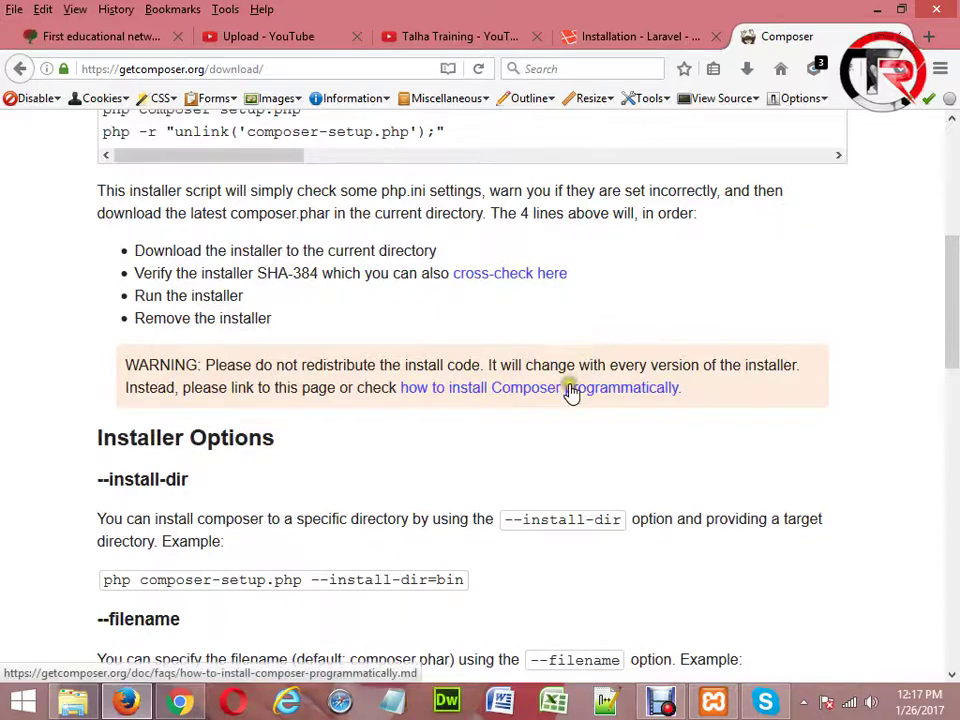
{"action": "scroll", "coordinate": [570, 392], "scroll_direction": "up", "scroll_amount": 5}
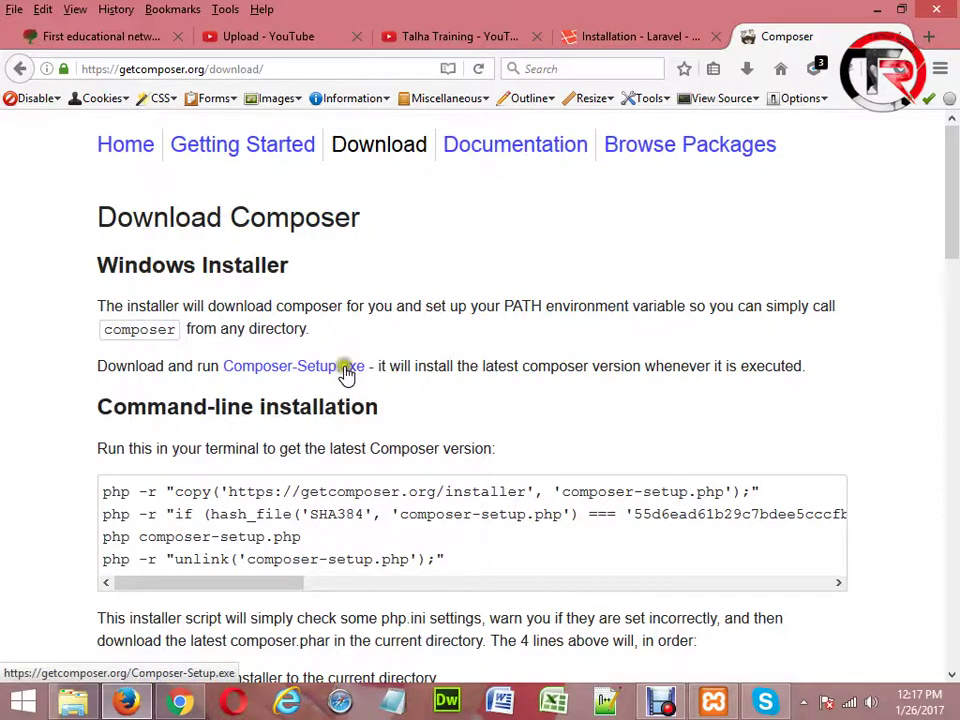
{"action": "left_click", "coordinate": [872, 12]}
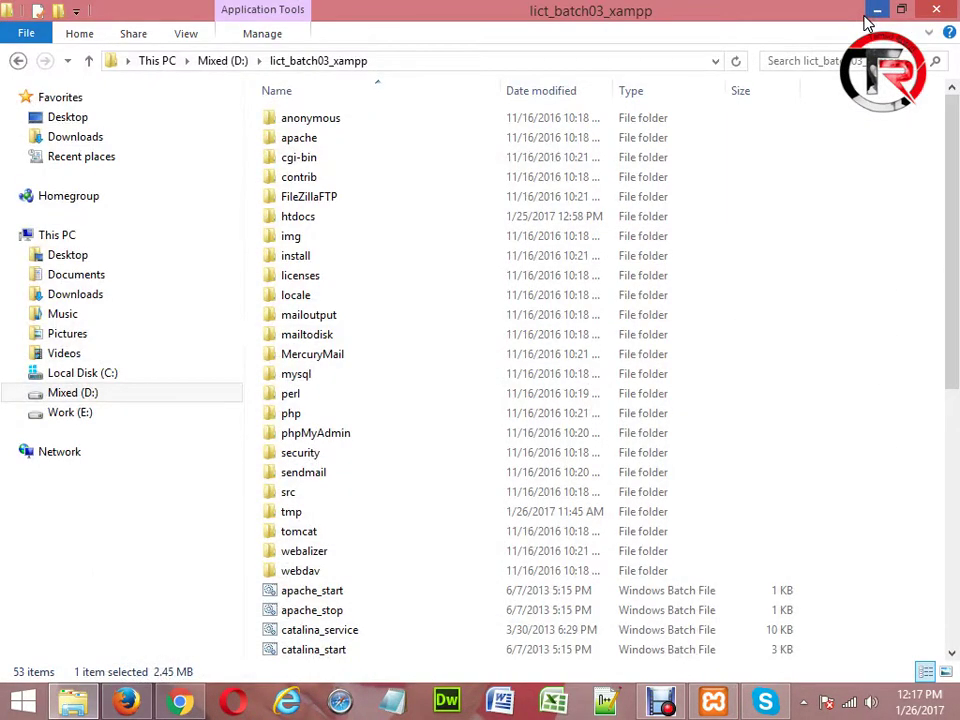
{"action": "key", "text": "super"}
{"action": "type", "text": "down"}
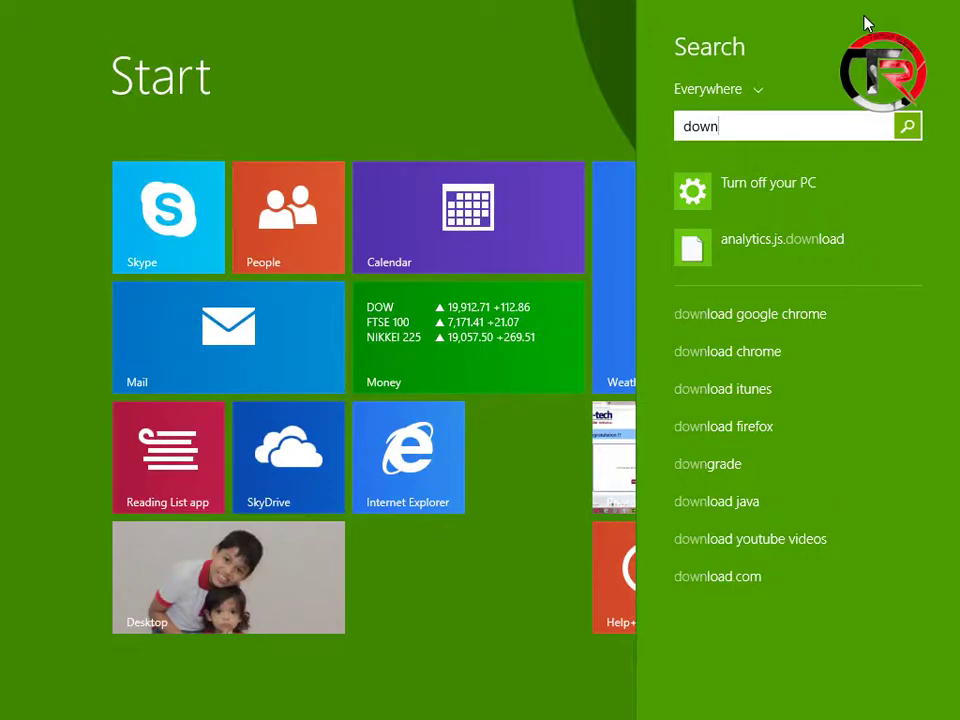
{"action": "key", "text": "BackSpace"}
{"action": "key", "text": "BackSpace"}
{"action": "key", "text": "BackSpace"}
{"action": "key", "text": "Escape"}
{"action": "key", "text": "Escape"}
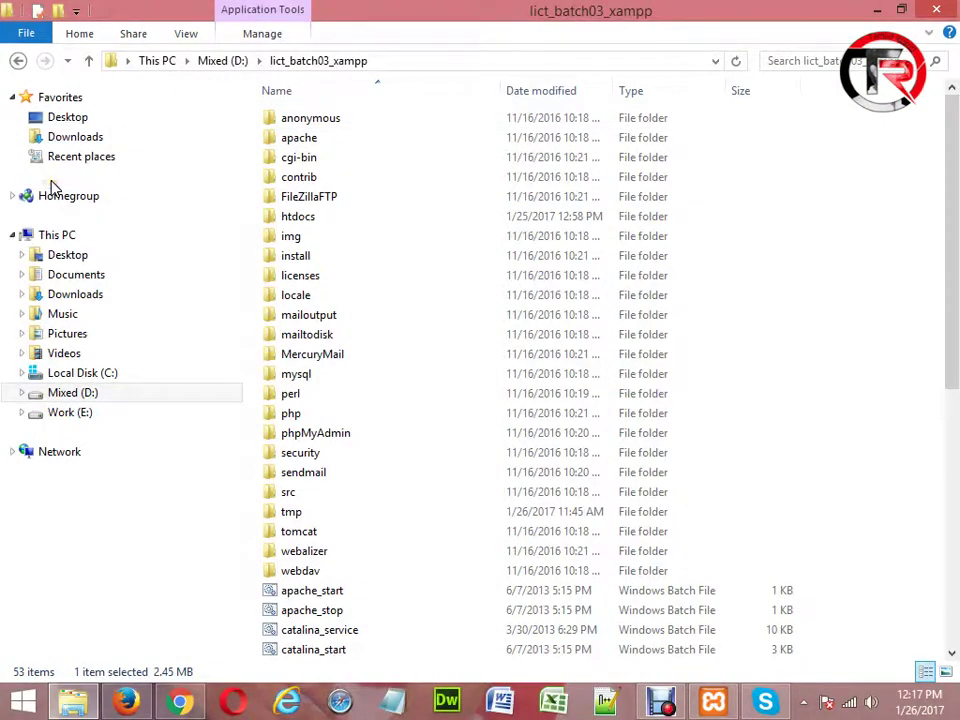
Step: Open the Downloads folder, find Composer-Setup and launch the installer
{"action": "left_click", "coordinate": [64, 145]}
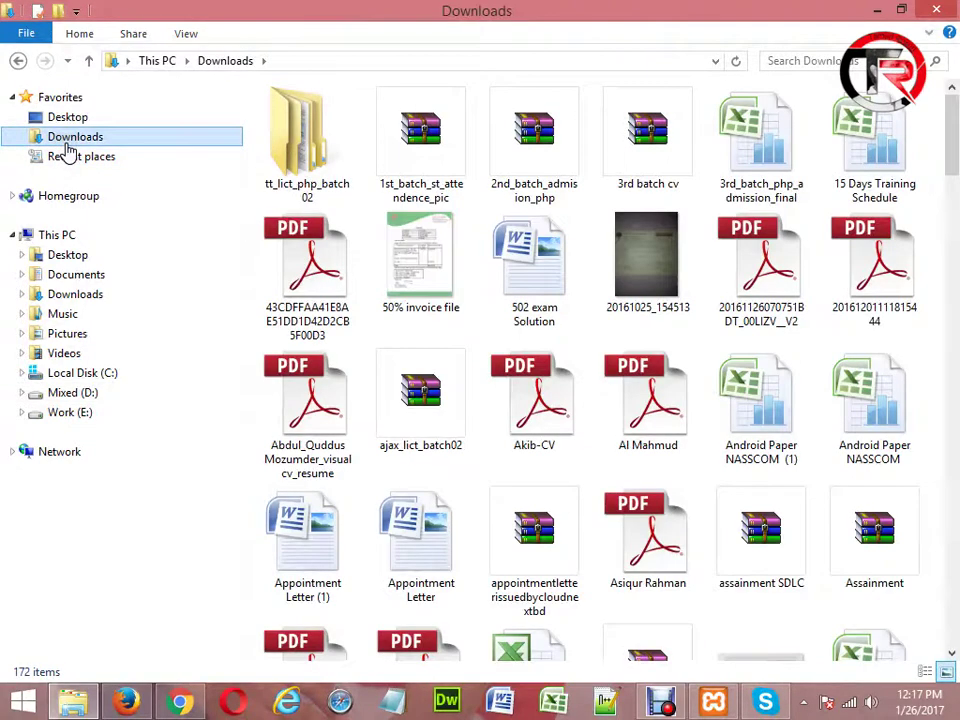
{"action": "left_click", "coordinate": [420, 265]}
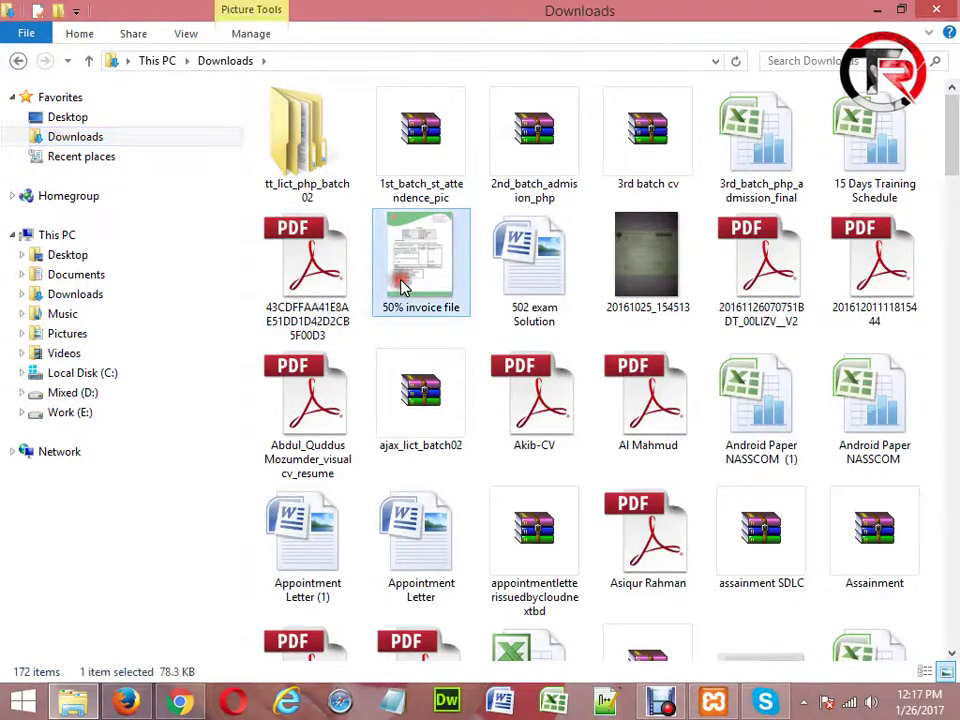
{"action": "key", "text": "c"}
{"action": "key", "text": "c"}
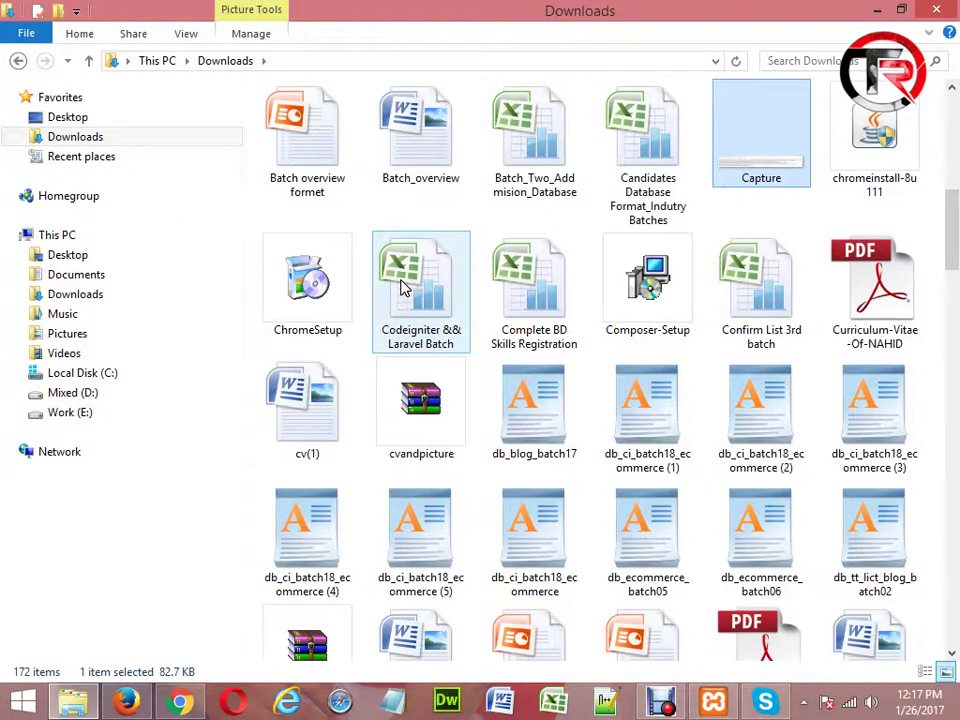
{"action": "key", "text": "c"}
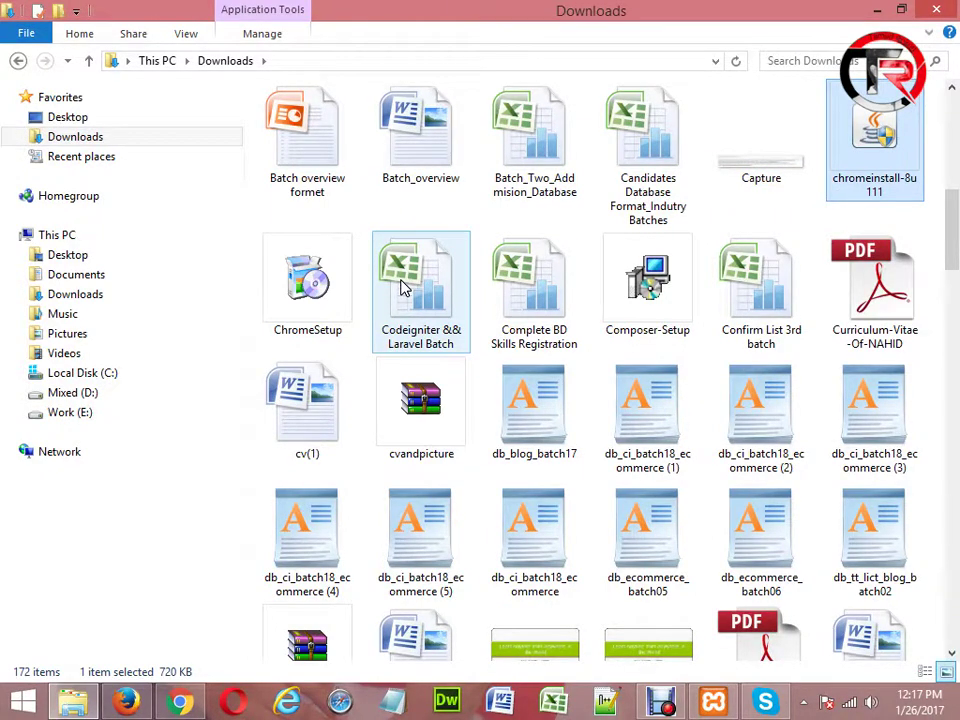
{"action": "key", "text": "c"}
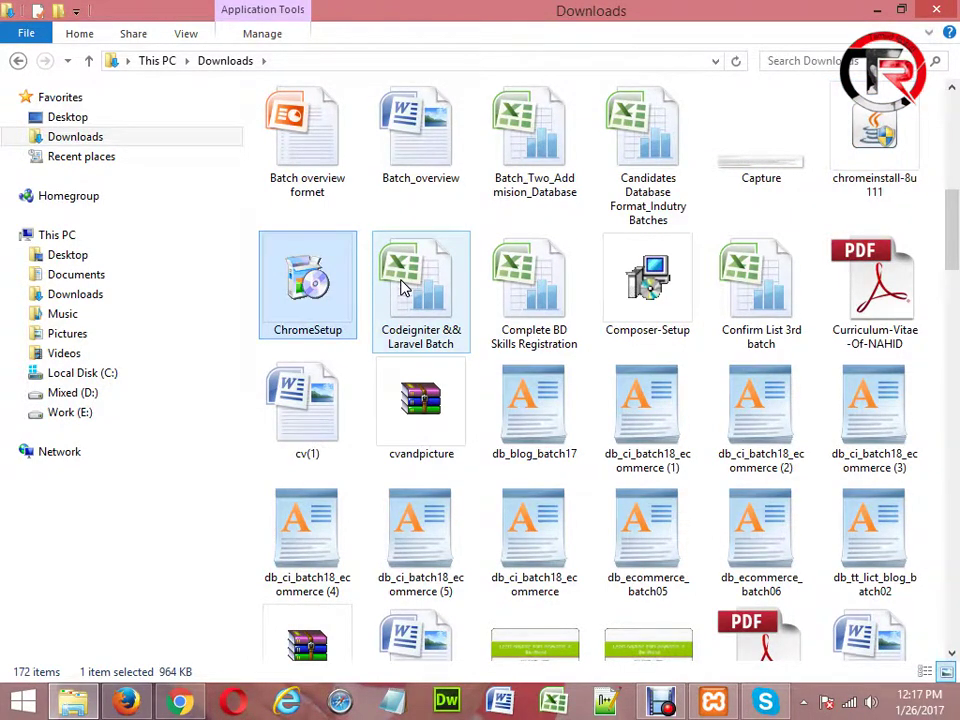
{"action": "key", "text": "c"}
{"action": "key", "text": "c"}
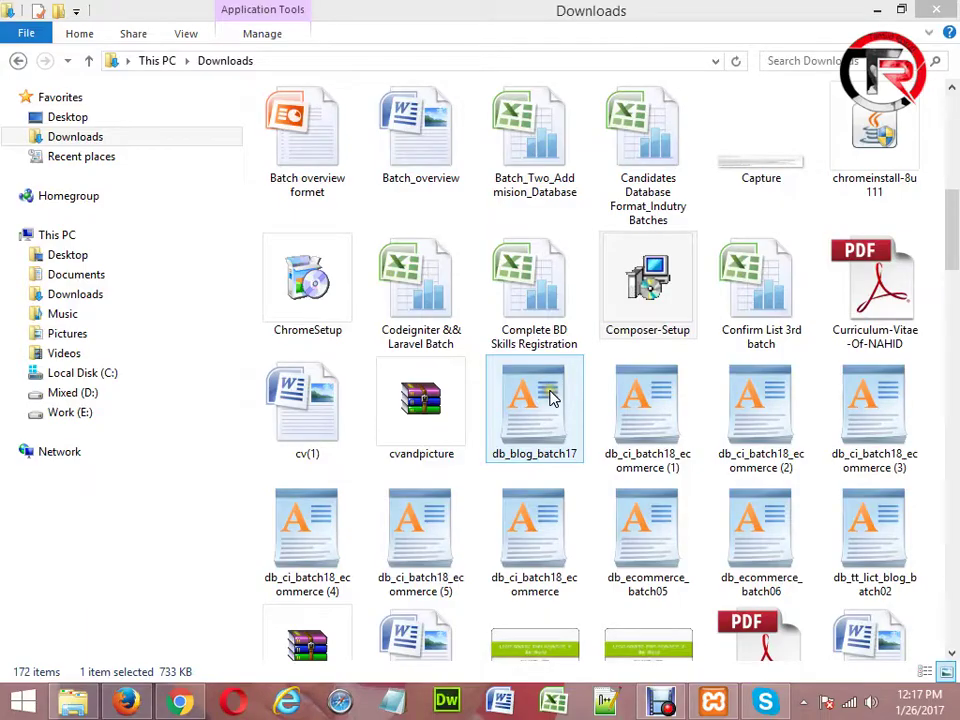
{"action": "key", "text": "Return"}
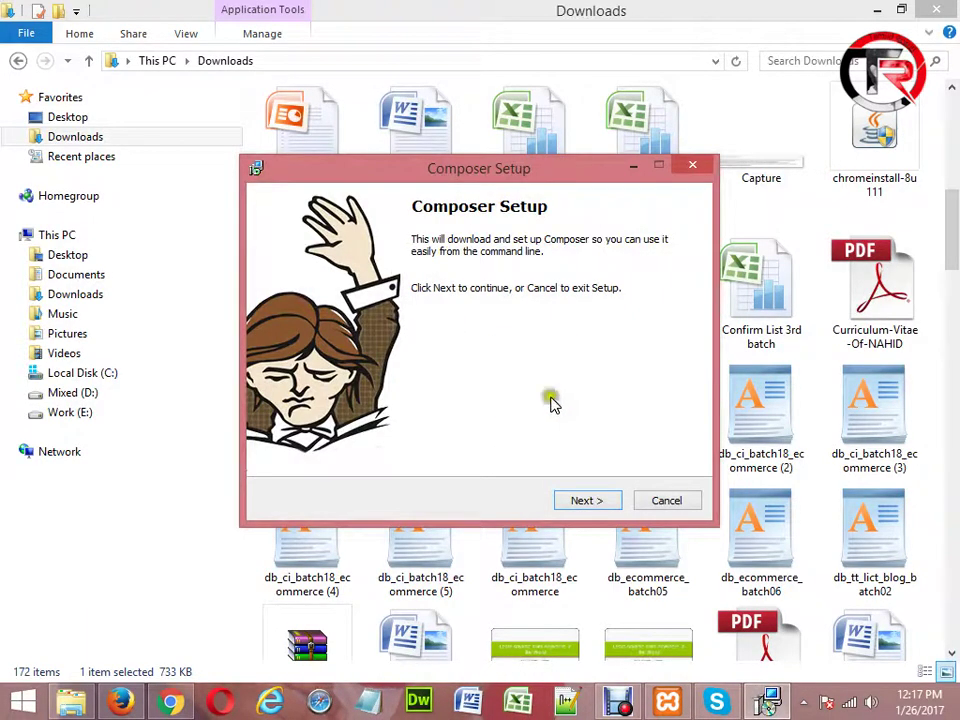
Step: Advance Composer Setup to the Settings Check and choose php.exe from D:\lict_batch03_xampp\php as the command-line PHP
{"action": "left_click", "coordinate": [580, 501]}
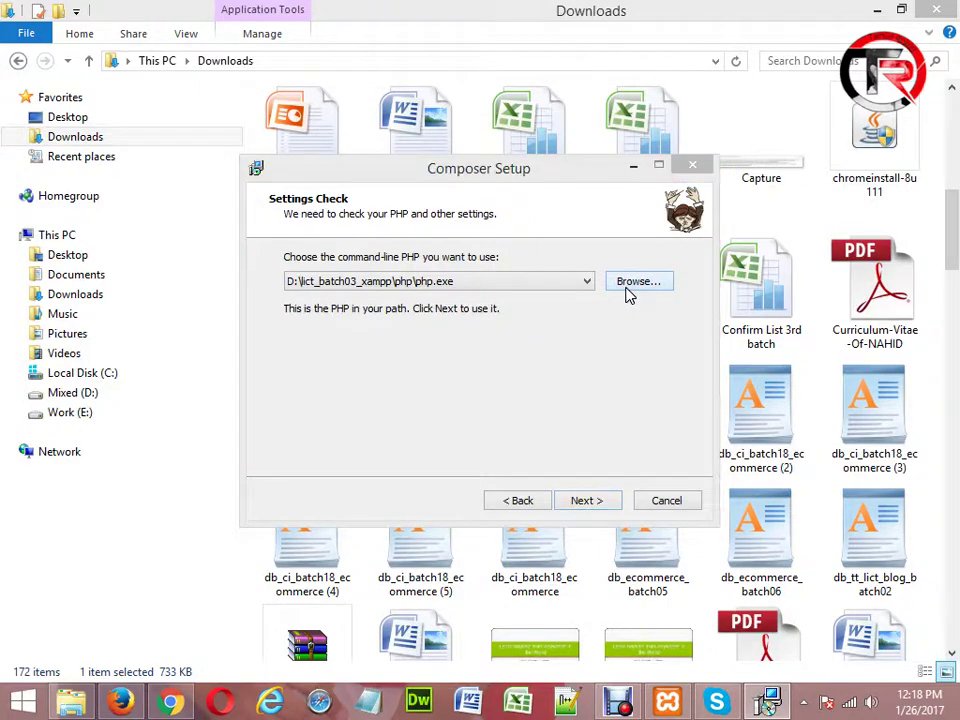
{"action": "left_click", "coordinate": [636, 283]}
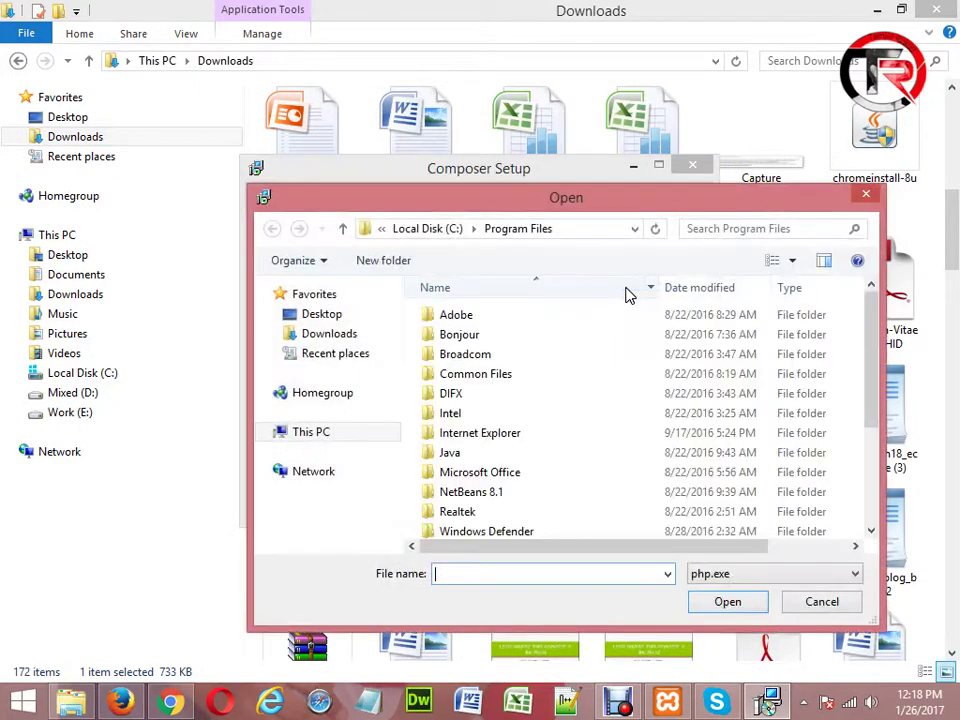
{"action": "left_click", "coordinate": [436, 231]}
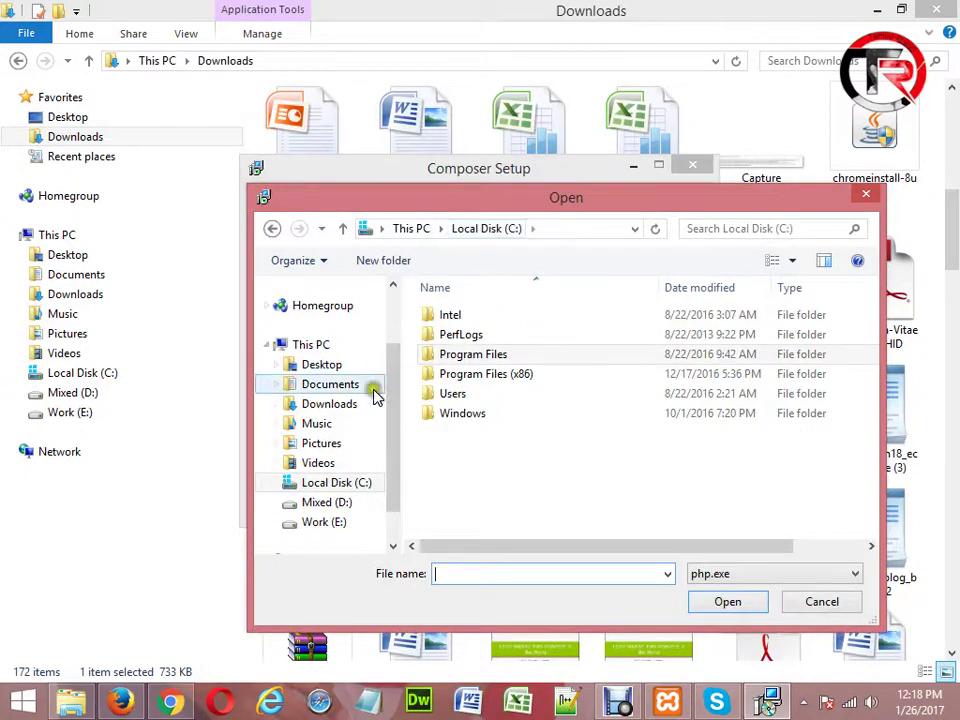
{"action": "left_click", "coordinate": [333, 503]}
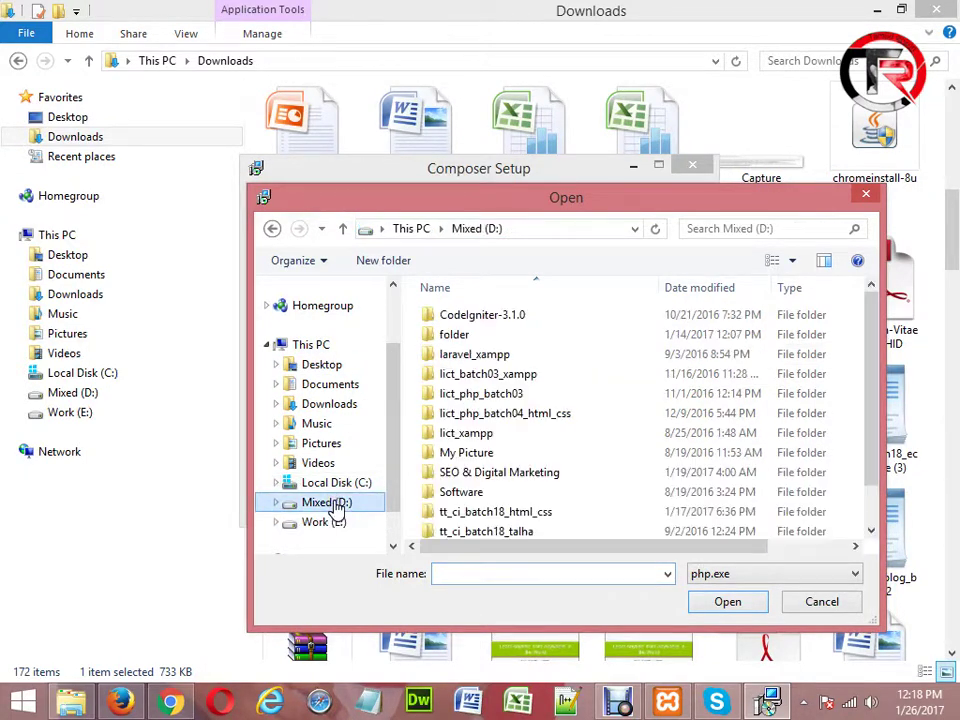
{"action": "double_click", "coordinate": [490, 376]}
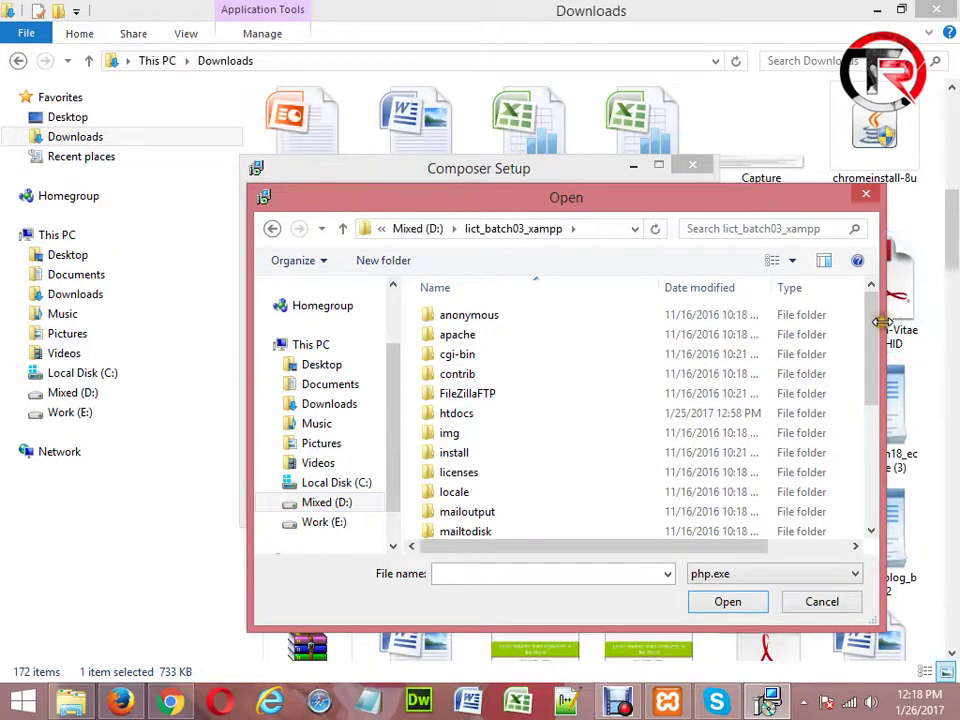
{"action": "left_click_drag", "start_coordinate": [876, 338], "coordinate": [870, 392]}
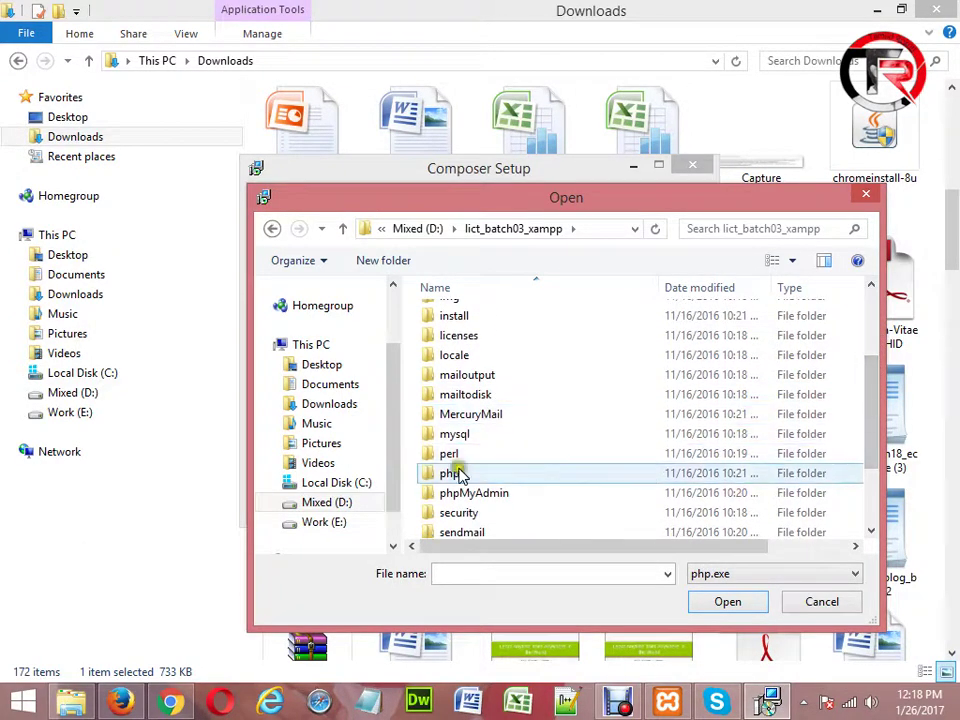
{"action": "double_click", "coordinate": [450, 474]}
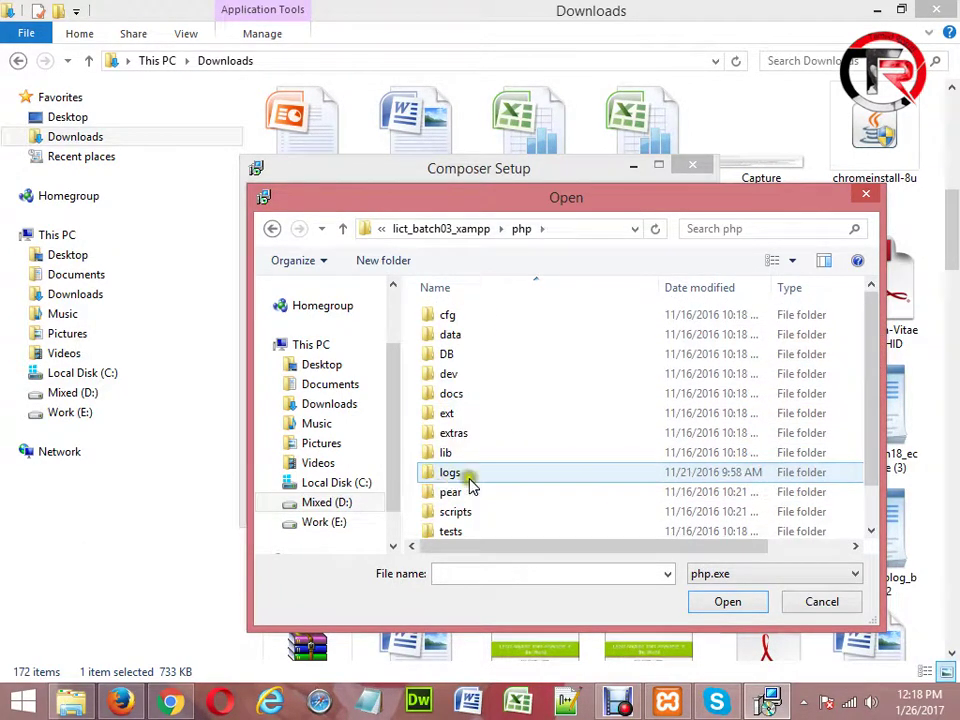
{"action": "left_click_drag", "start_coordinate": [874, 399], "coordinate": [861, 489]}
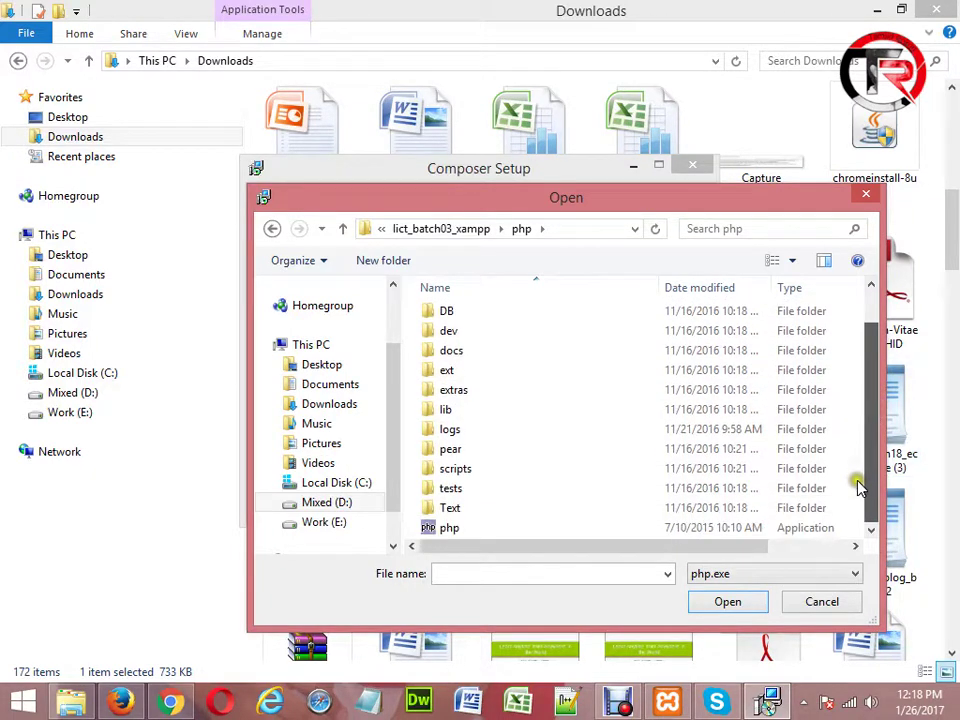
{"action": "double_click", "coordinate": [481, 530]}
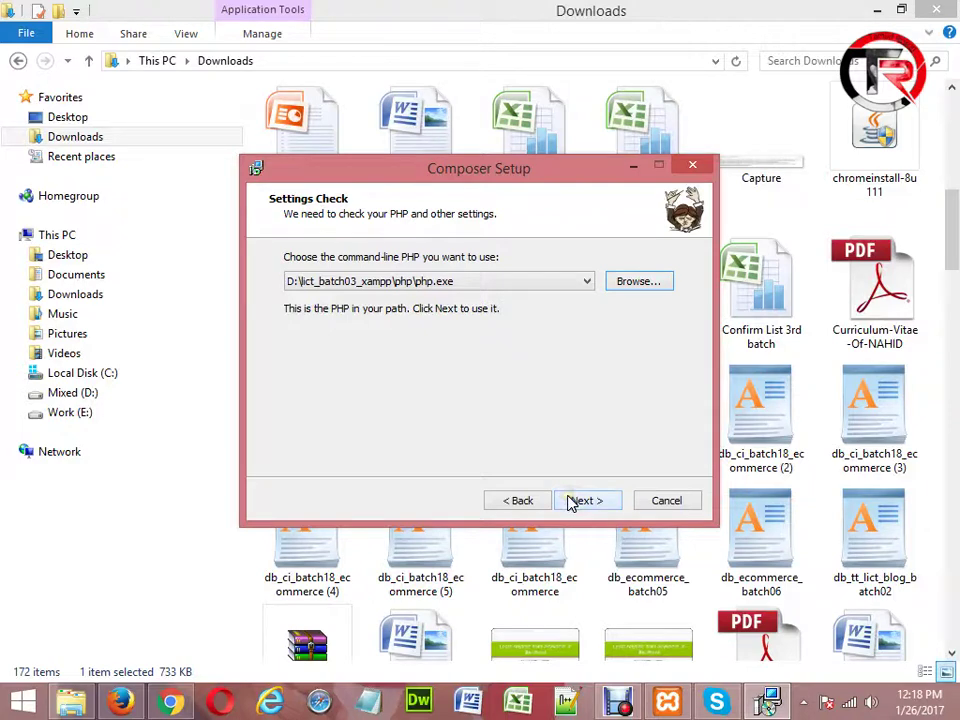
Step: Accept the PHP choice, leave the proxy server disabled, install Composer and finish the setup without viewing the online documentation
{"action": "left_click", "coordinate": [572, 501]}
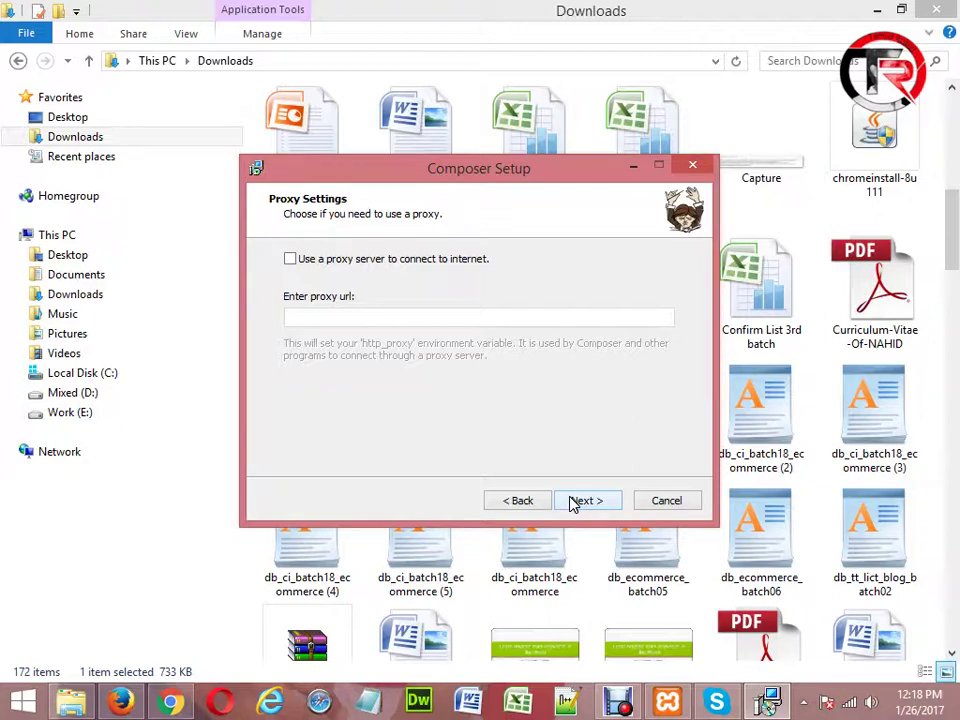
{"action": "left_click", "coordinate": [572, 501]}
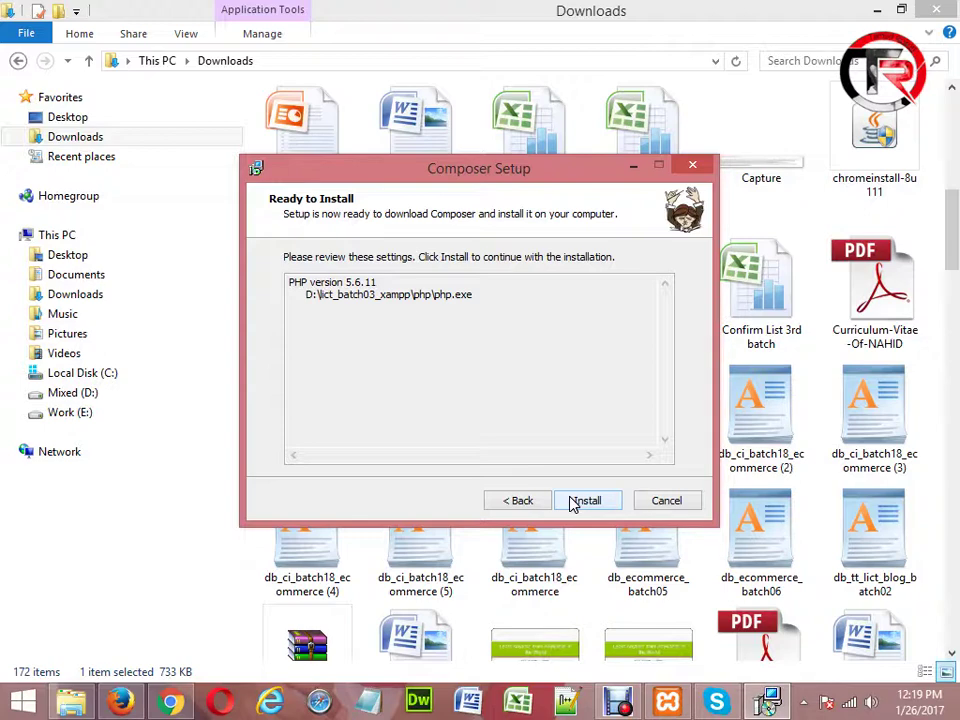
{"action": "left_click", "coordinate": [584, 500]}
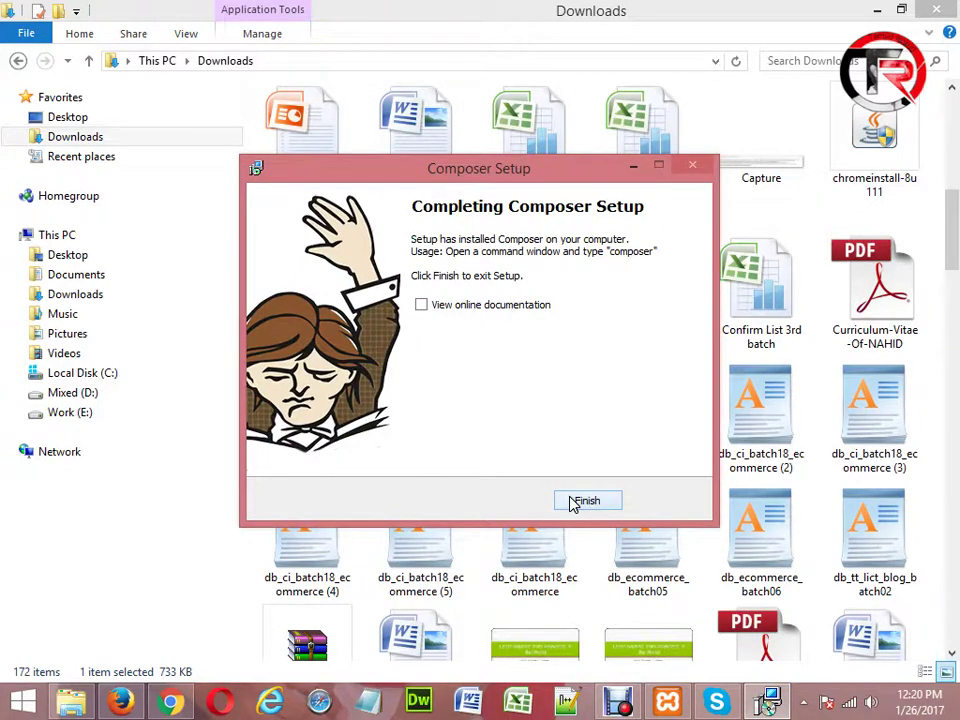
{"action": "left_click", "coordinate": [575, 502]}
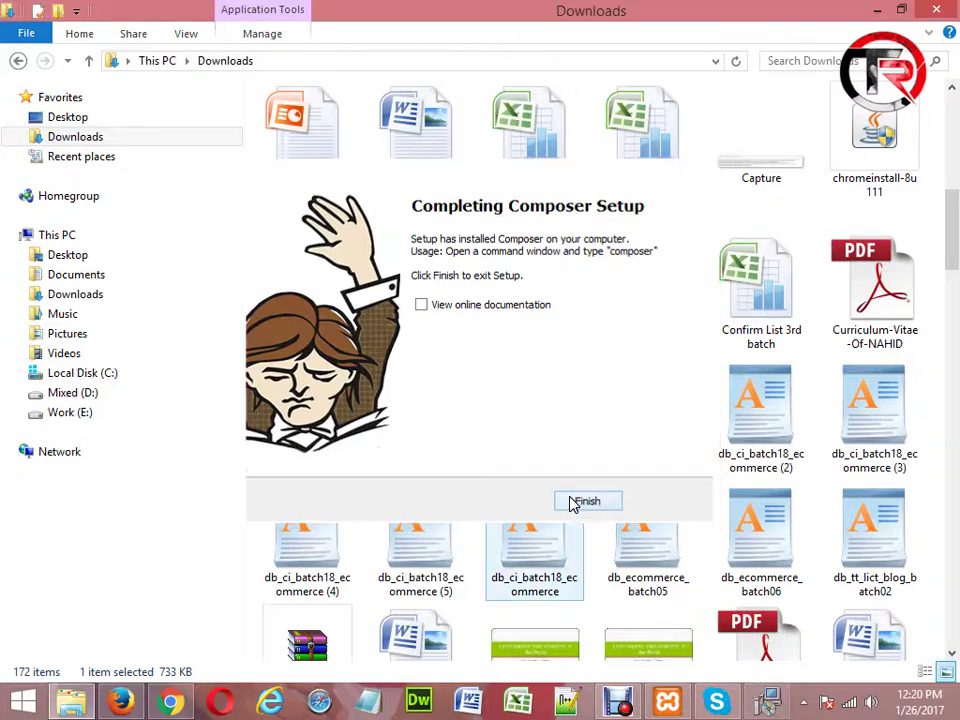
Step: Browse from the XAMPP Control Panel to the htdocs folder in lict_batch03_xampp and maximize its window
{"action": "left_click", "coordinate": [872, 11]}
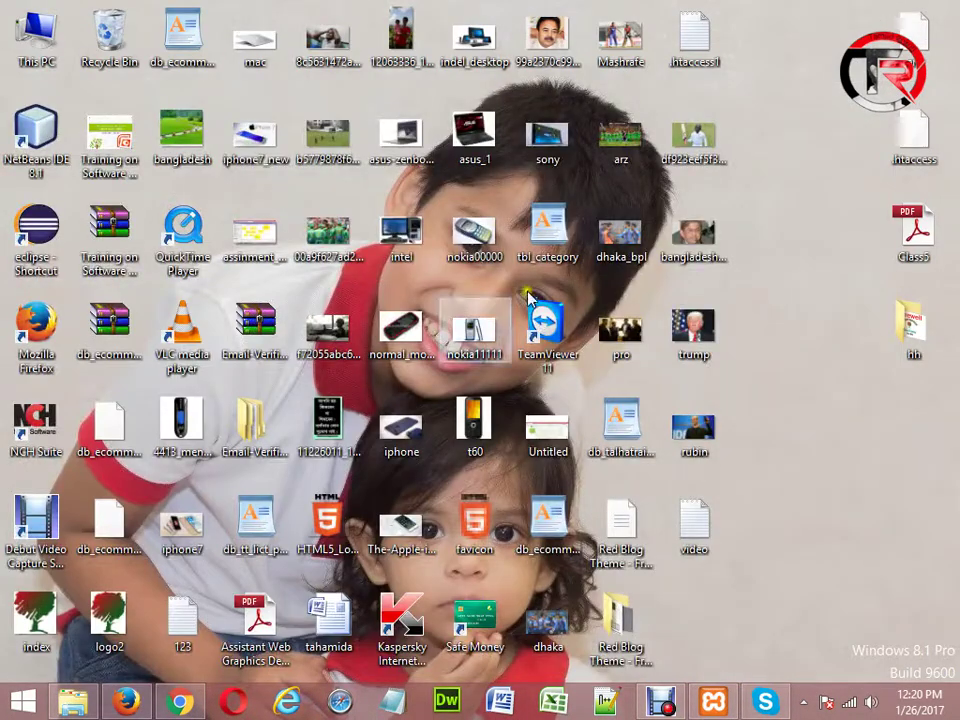
{"action": "left_click", "coordinate": [713, 700]}
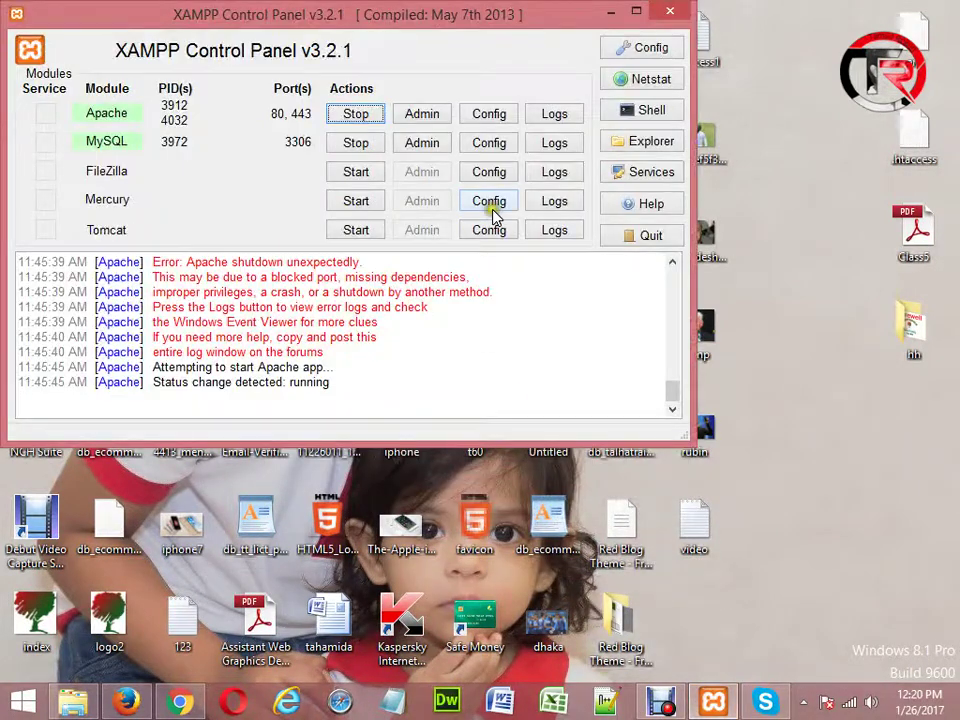
{"action": "left_click", "coordinate": [650, 142]}
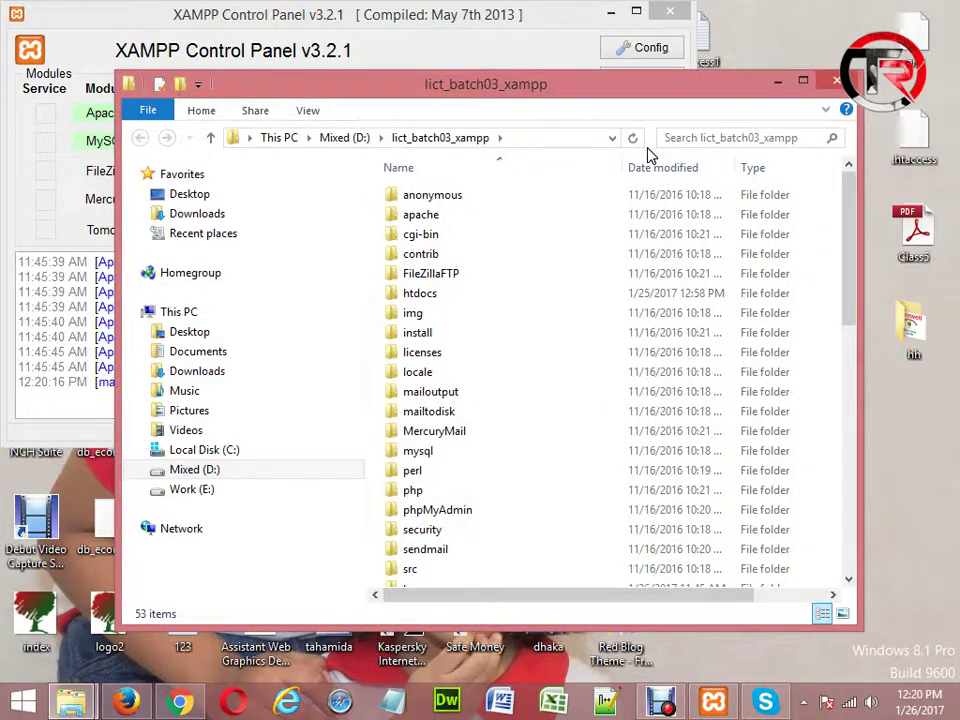
{"action": "left_click", "coordinate": [361, 138]}
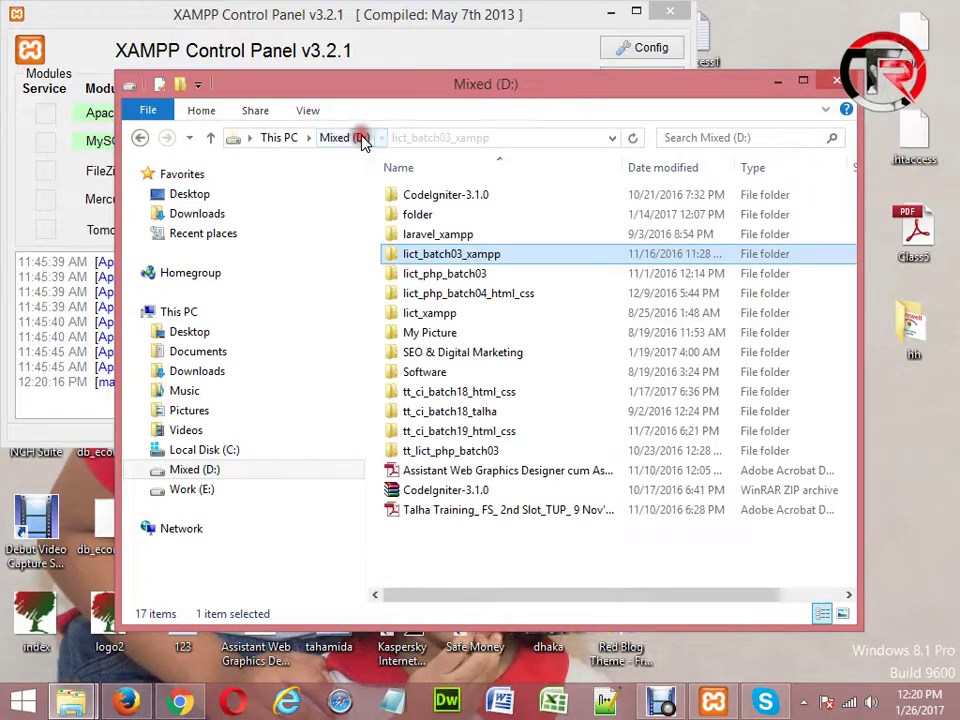
{"action": "double_click", "coordinate": [475, 256]}
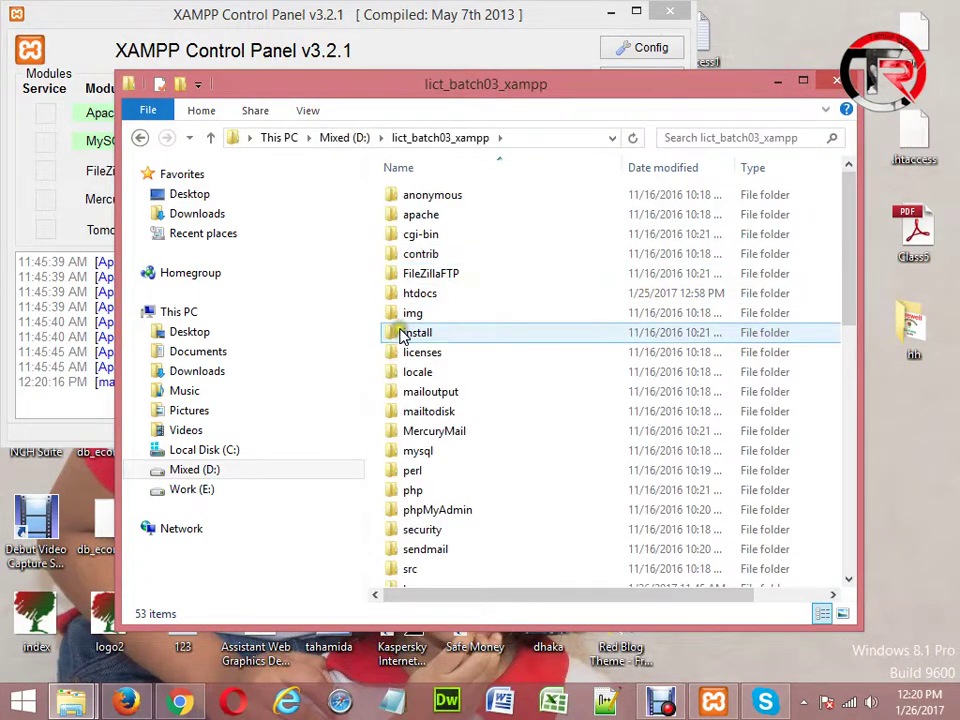
{"action": "double_click", "coordinate": [447, 294]}
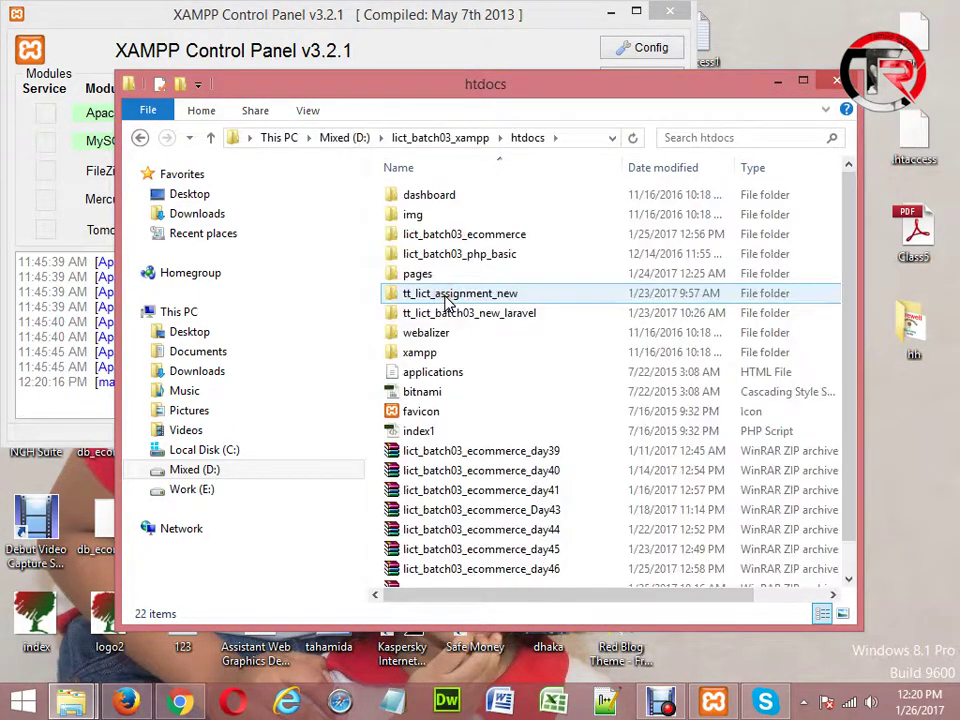
{"action": "left_click", "coordinate": [800, 82]}
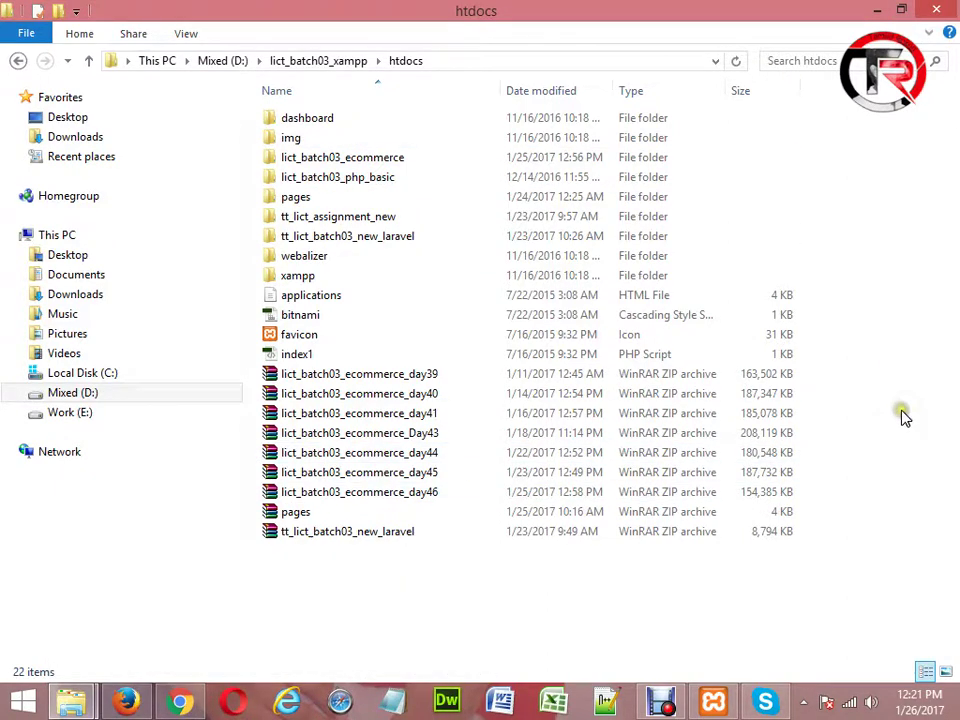
Step: Open a command window in the htdocs folder
{"action": "right_click", "coordinate": [452, 620]}
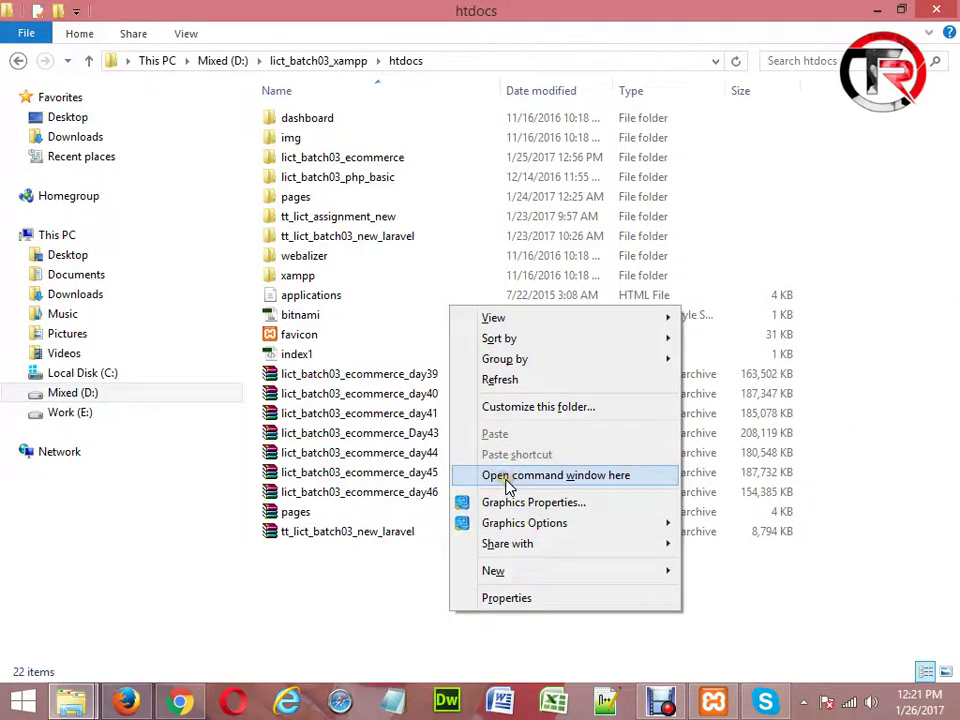
{"action": "left_click", "coordinate": [395, 578]}
{"action": "right_click", "coordinate": [395, 578]}
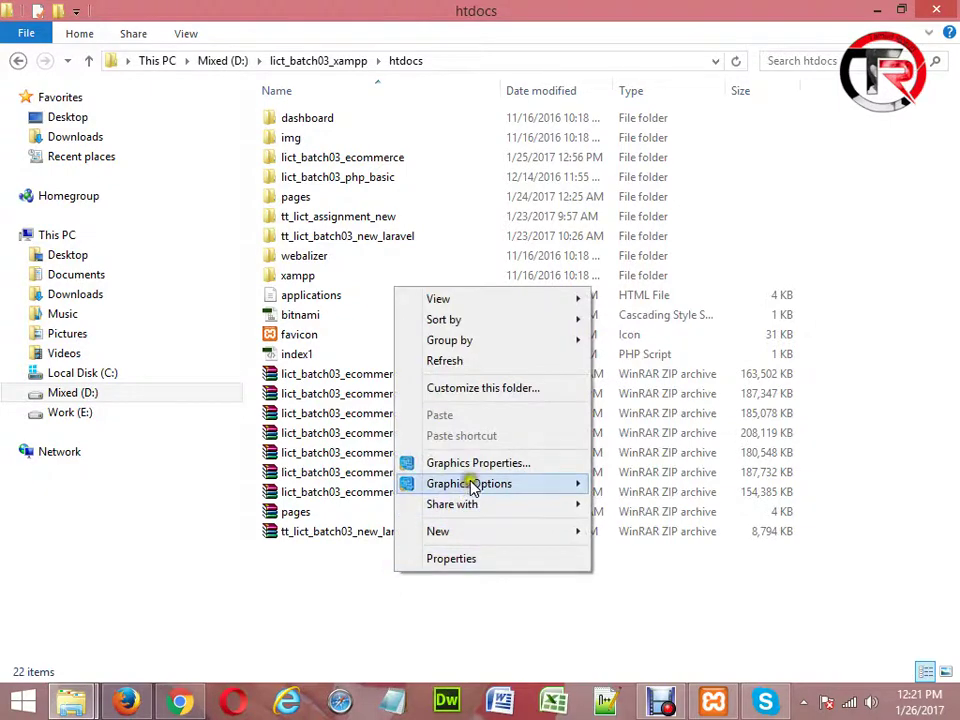
{"action": "left_click", "coordinate": [943, 163]}
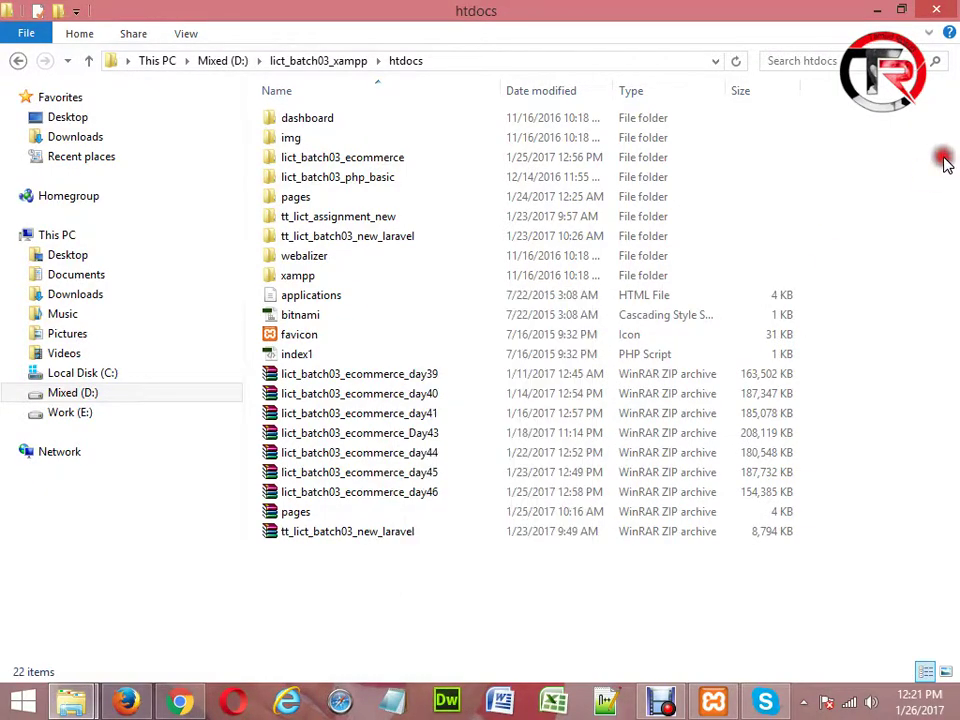
{"action": "right_click", "coordinate": [845, 160]}
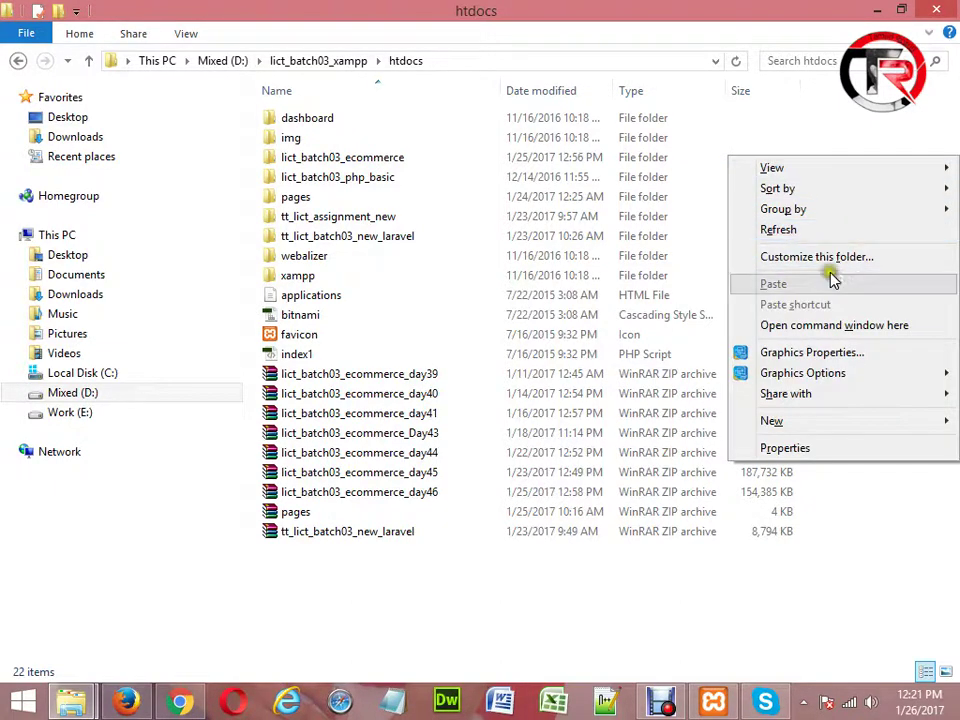
{"action": "left_click", "coordinate": [826, 326]}
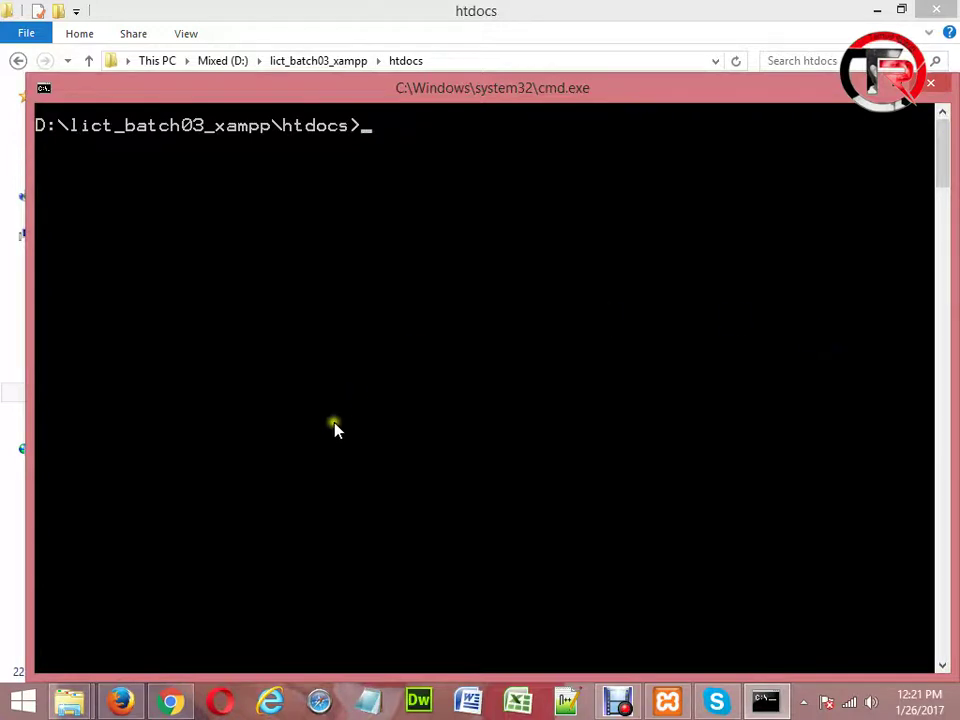
Step: Switch to the TalhaTraining live class in Chrome, allow camera and microphone access, start the conference and minimize the browser
{"action": "left_click", "coordinate": [178, 702]}
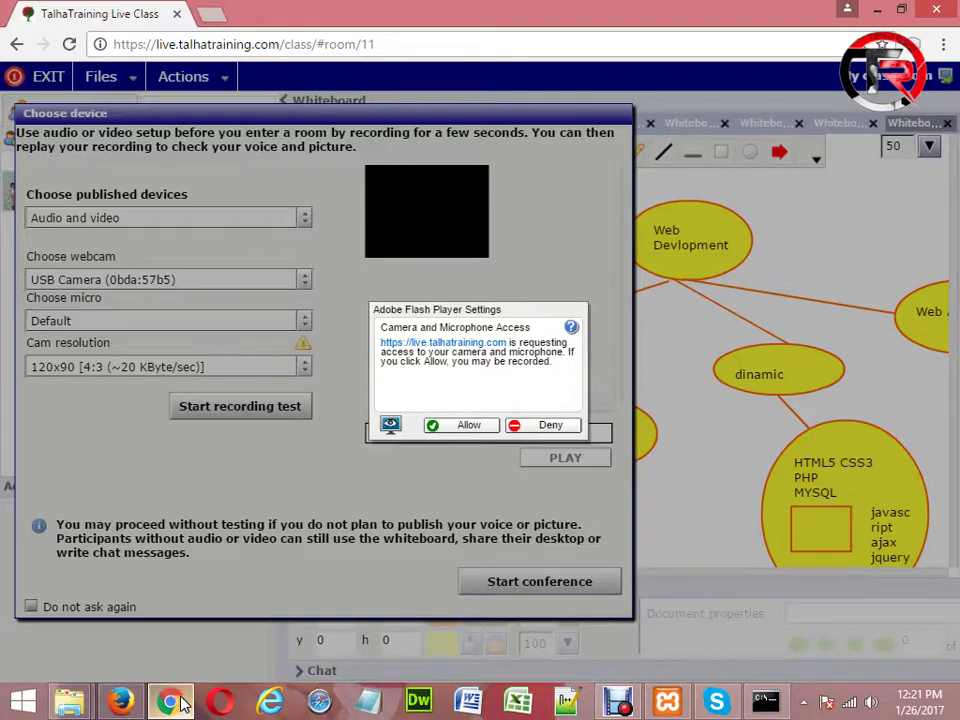
{"action": "left_click", "coordinate": [482, 426]}
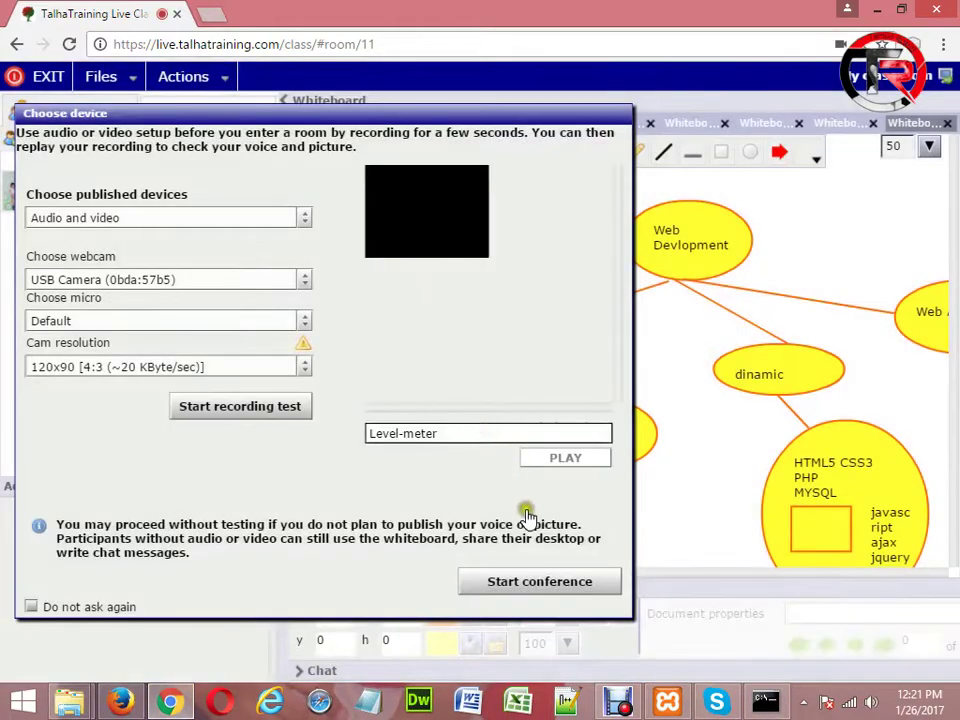
{"action": "left_click", "coordinate": [531, 581]}
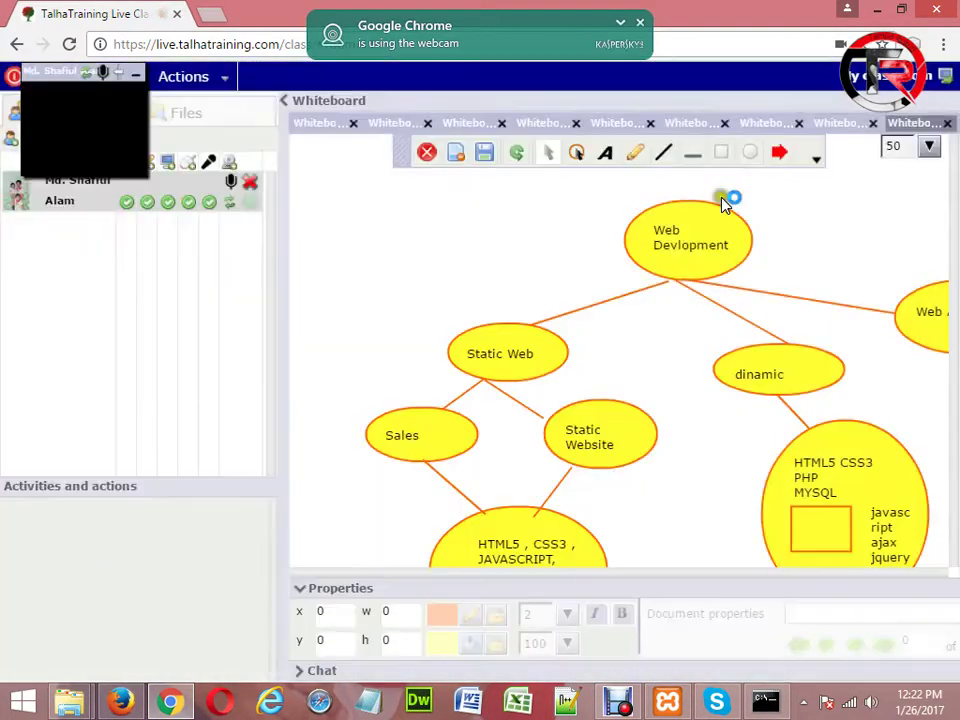
{"action": "left_click", "coordinate": [876, 12]}
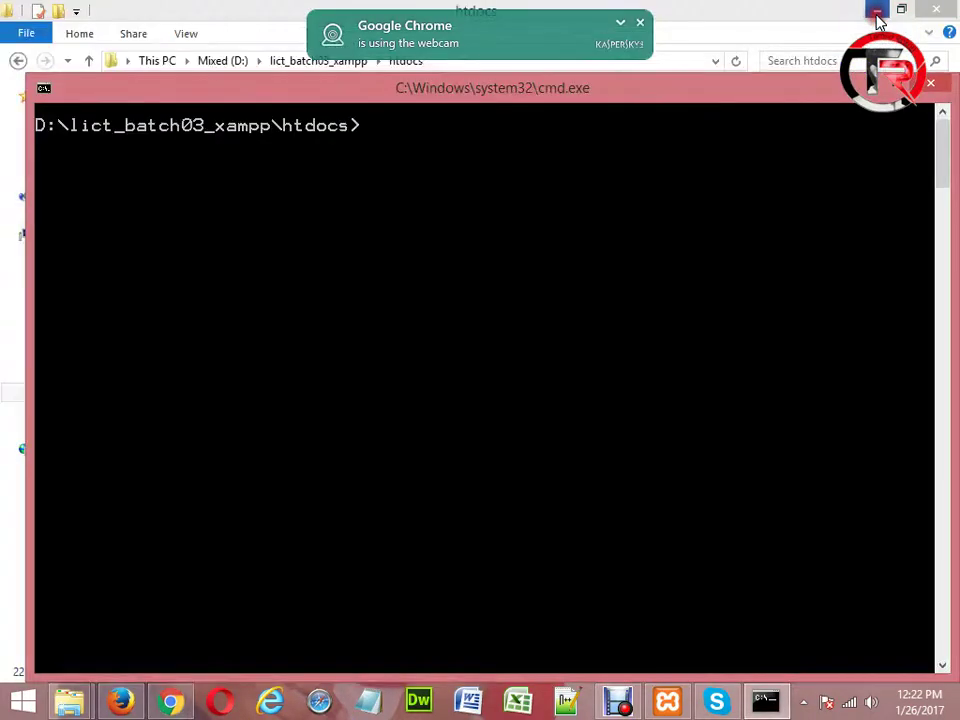
Step: Switch to Firefox and go to the Via Composer Create-Project section of the Laravel 5.4 installation documentation
{"action": "left_click", "coordinate": [876, 95]}
{"action": "key", "text": "super+c"}
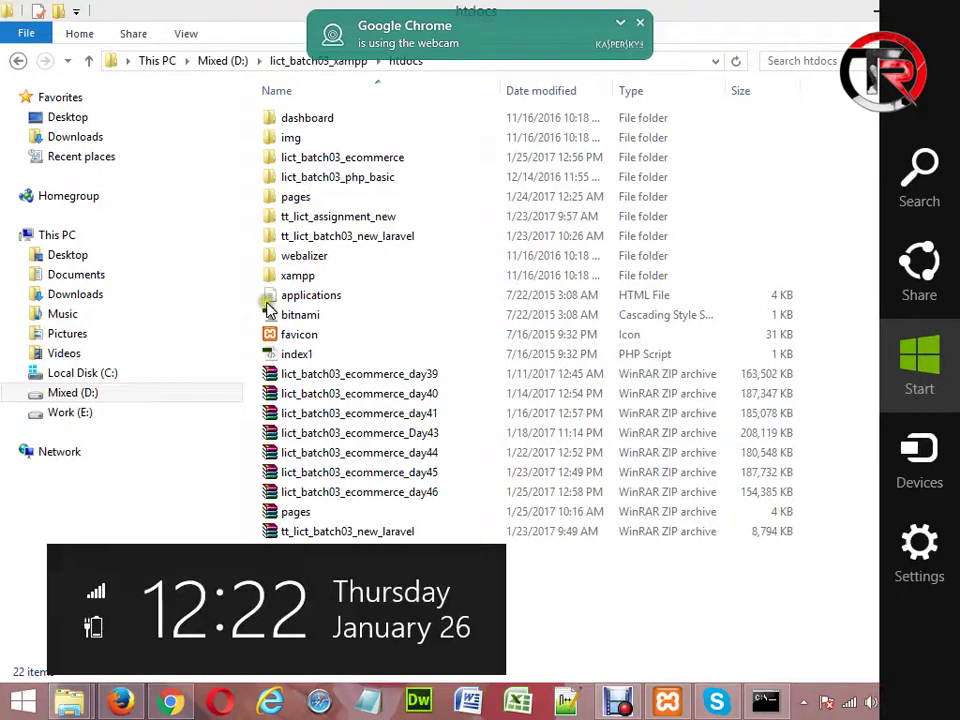
{"action": "left_click", "coordinate": [120, 703]}
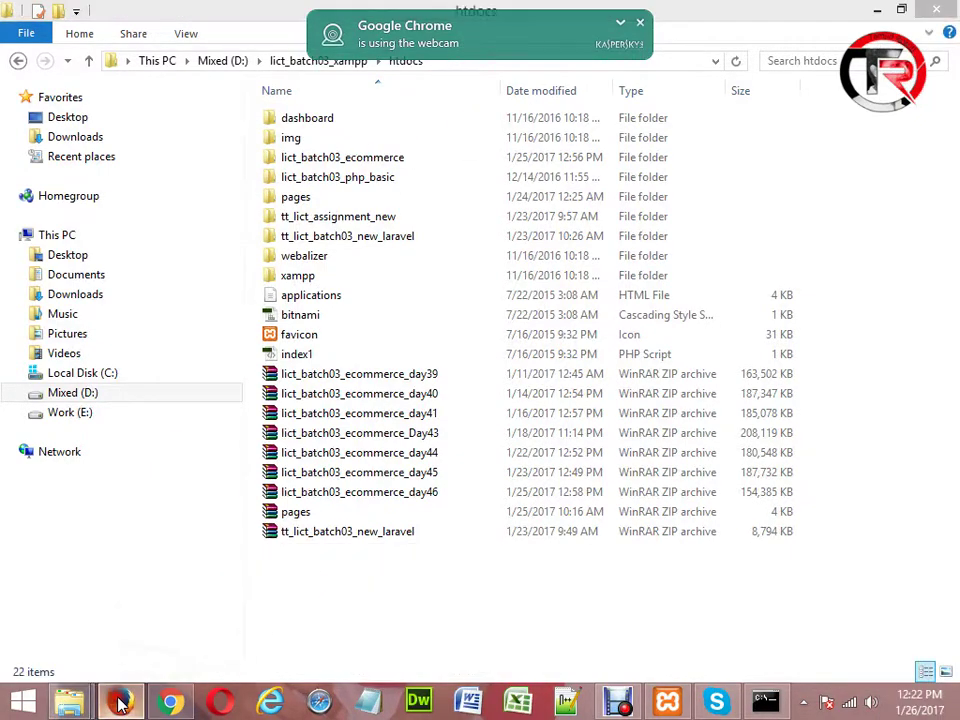
{"action": "left_click", "coordinate": [120, 703]}
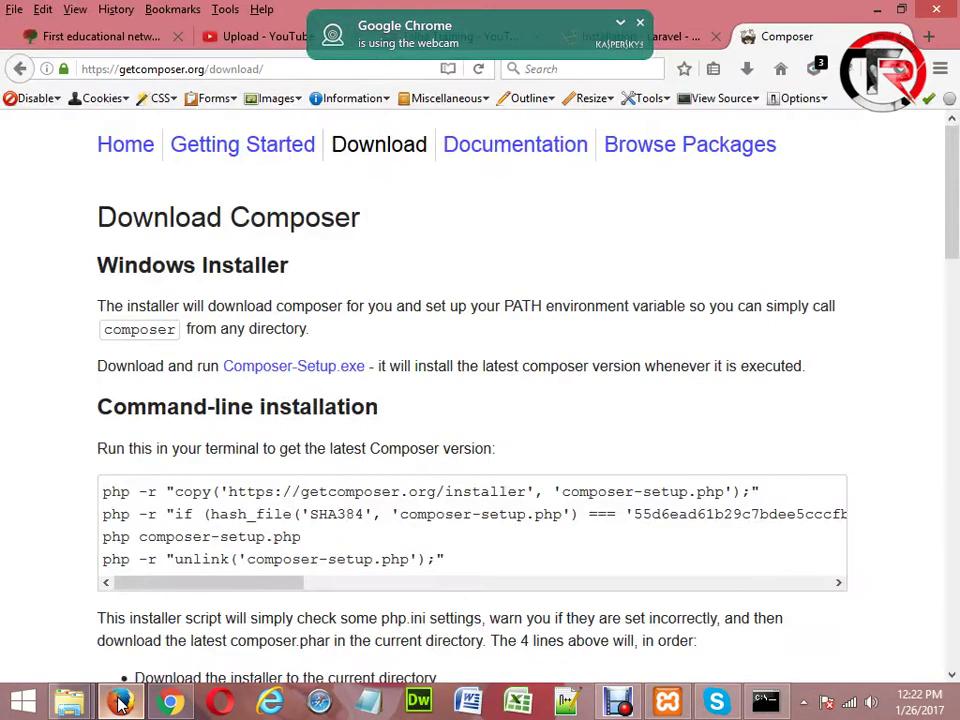
{"action": "left_click", "coordinate": [632, 37]}
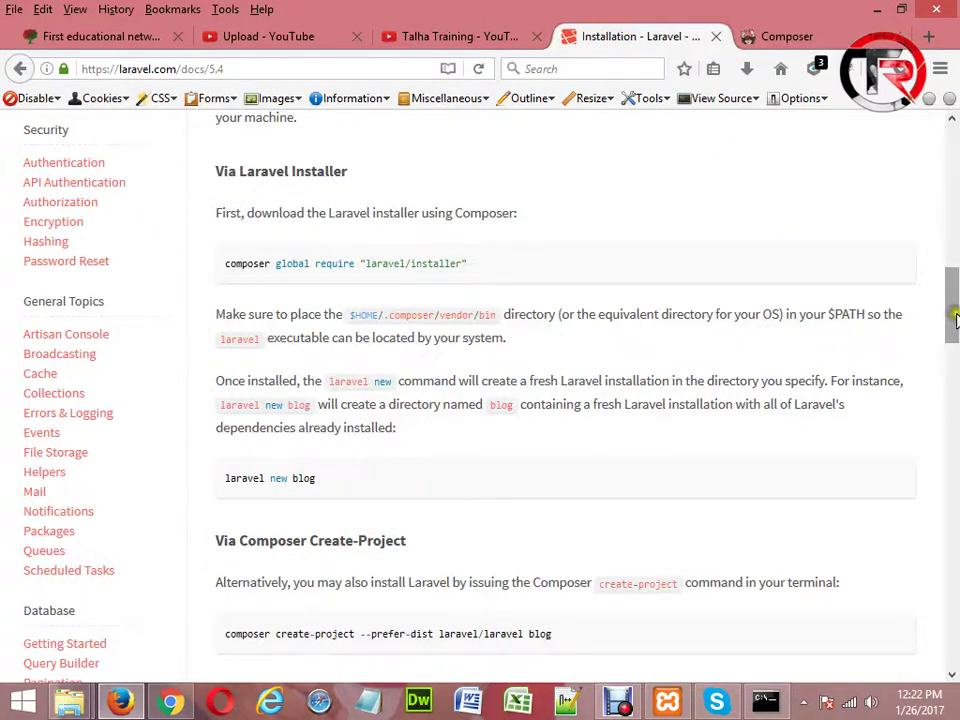
{"action": "left_click_drag", "start_coordinate": [953, 318], "coordinate": [953, 360]}
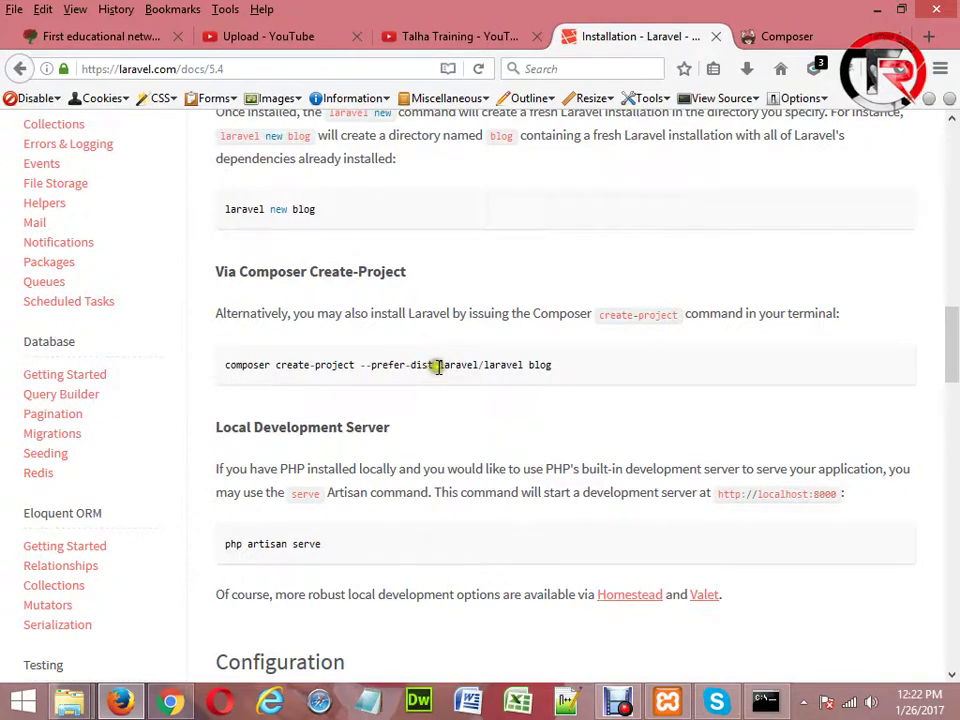
Step: Review the Composer create-project instructions and copy the command "composer create-project --prefer-dist laravel/laravel blog"
{"action": "left_click_drag", "start_coordinate": [437, 365], "coordinate": [524, 365]}
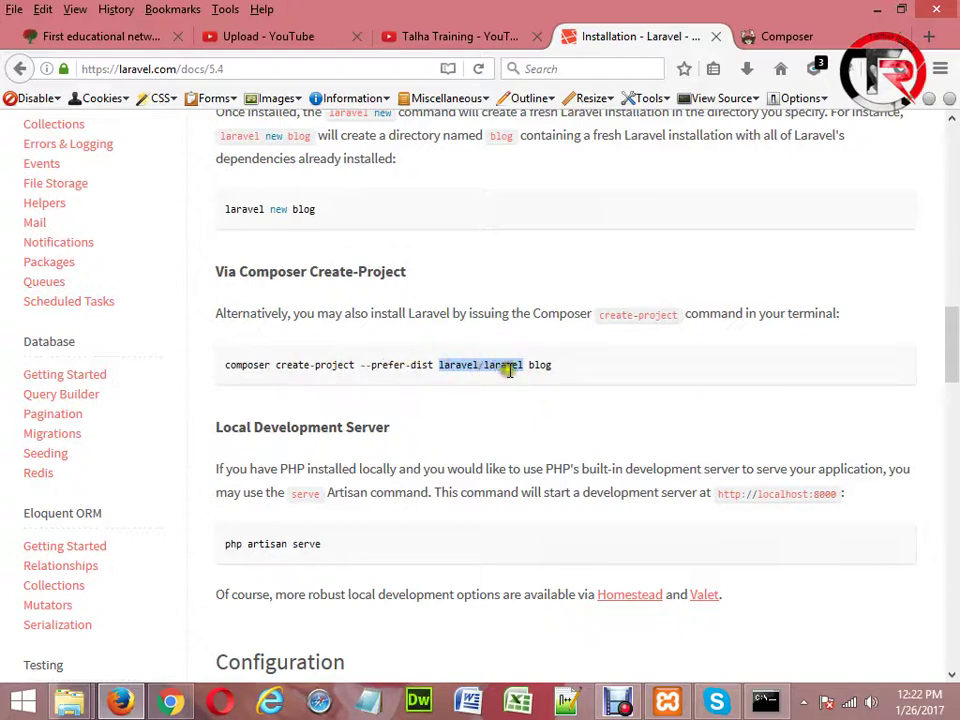
{"action": "double_click", "coordinate": [548, 366]}
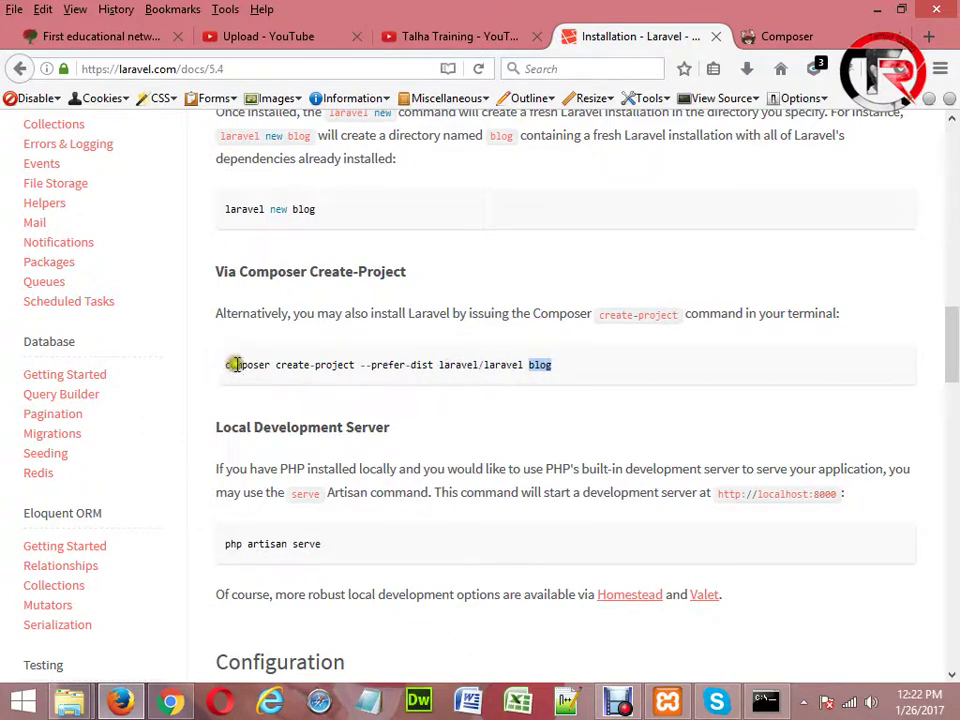
{"action": "left_click", "coordinate": [952, 372]}
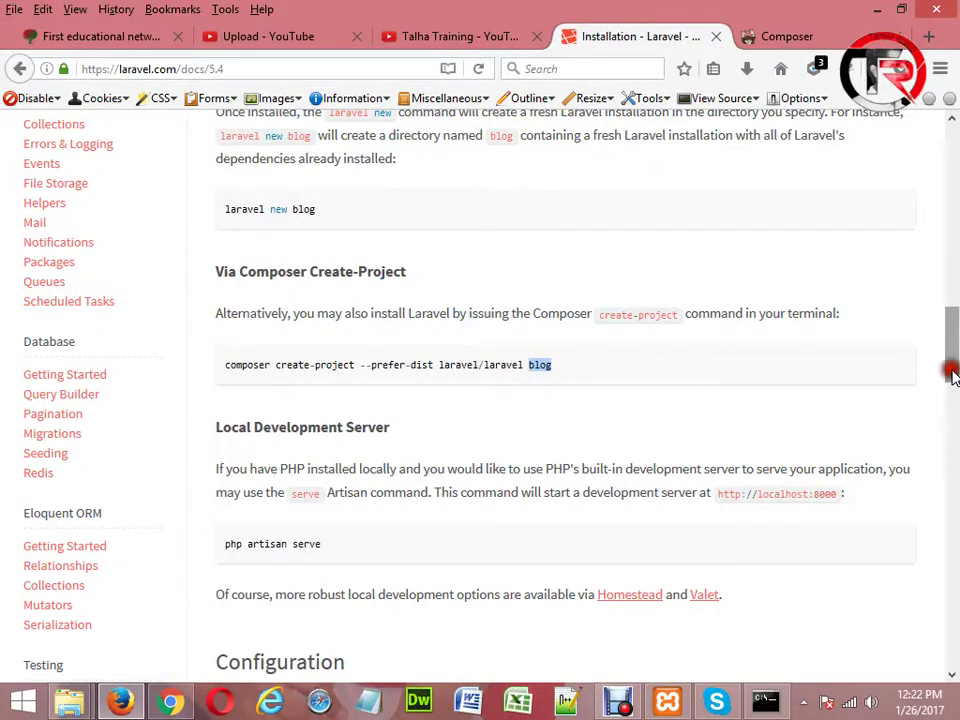
{"action": "left_click_drag", "start_coordinate": [952, 372], "coordinate": [952, 322]}
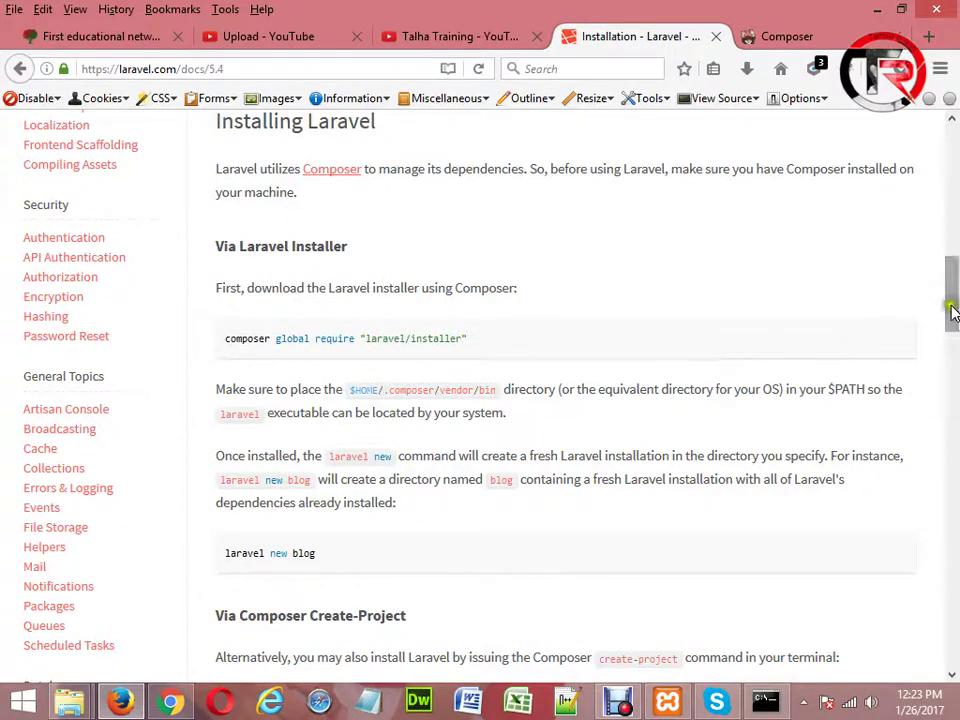
{"action": "left_click_drag", "start_coordinate": [949, 306], "coordinate": [953, 348]}
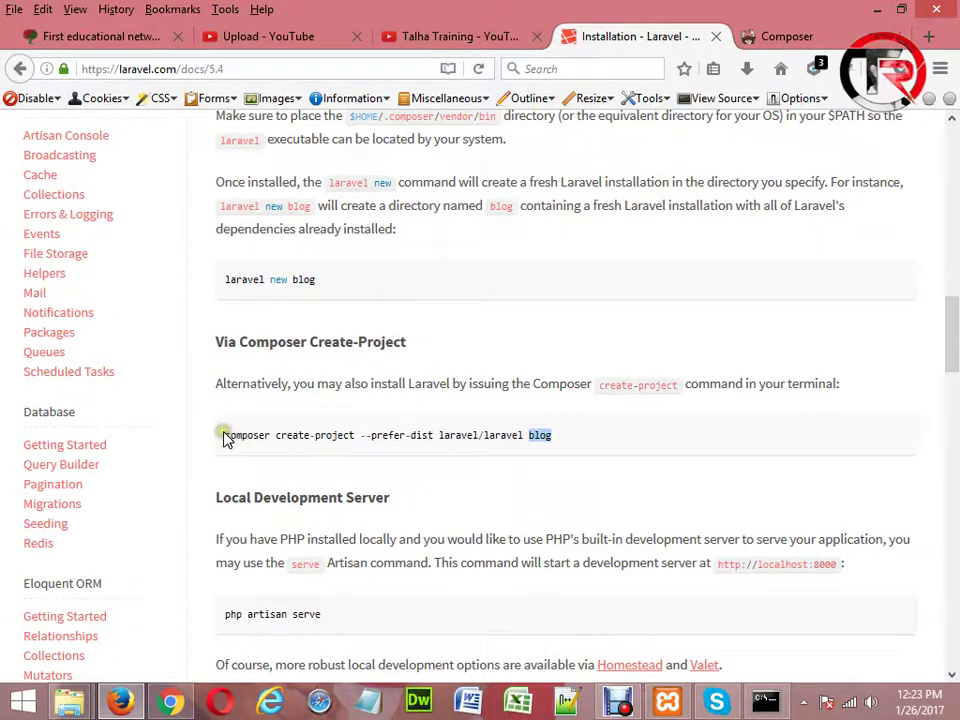
{"action": "left_click_drag", "start_coordinate": [224, 435], "coordinate": [542, 437]}
{"action": "right_click", "coordinate": [542, 437]}
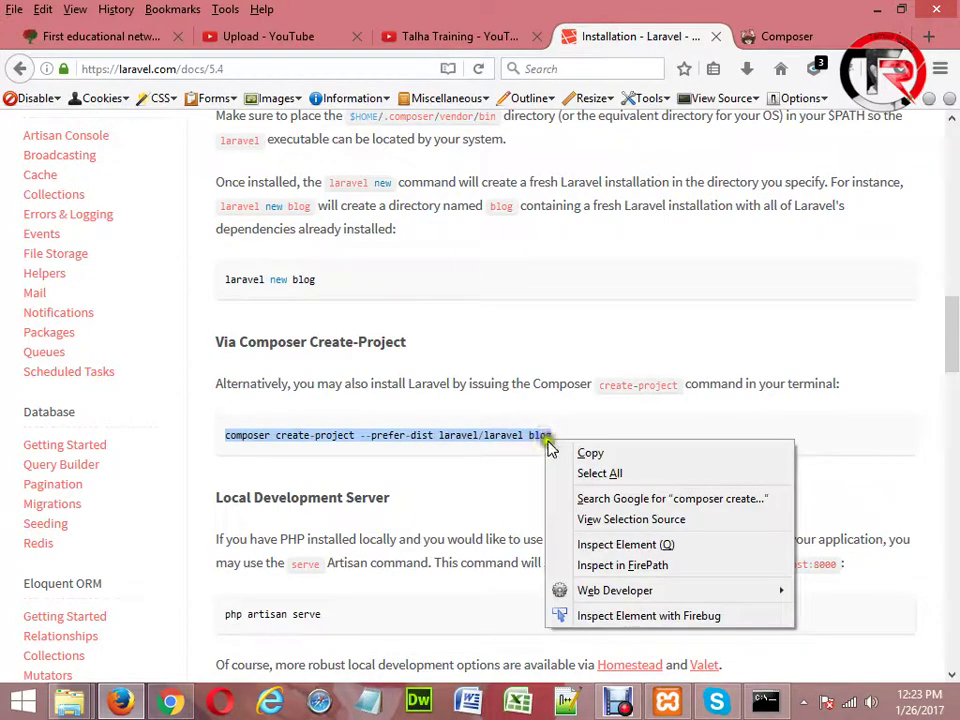
{"action": "left_click", "coordinate": [565, 453]}
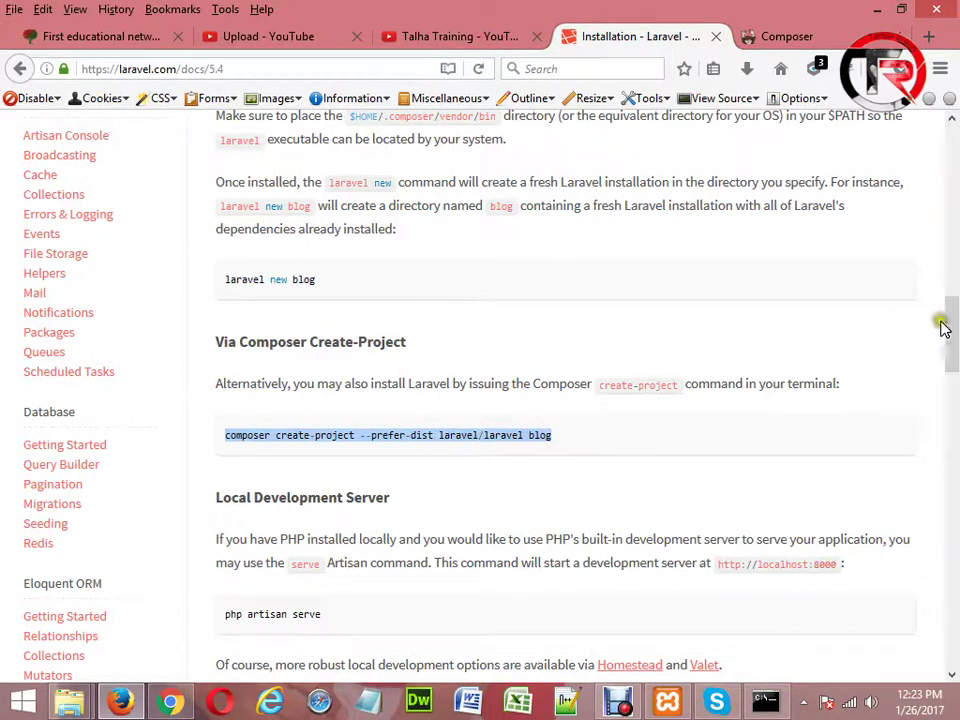
{"action": "mouse_move", "coordinate": [947, 328]}
{"action": "left_mouse_down"}
{"action": "mouse_move", "coordinate": [956, 621]}
{"action": "mouse_move", "coordinate": [955, 311]}
{"action": "left_mouse_up"}
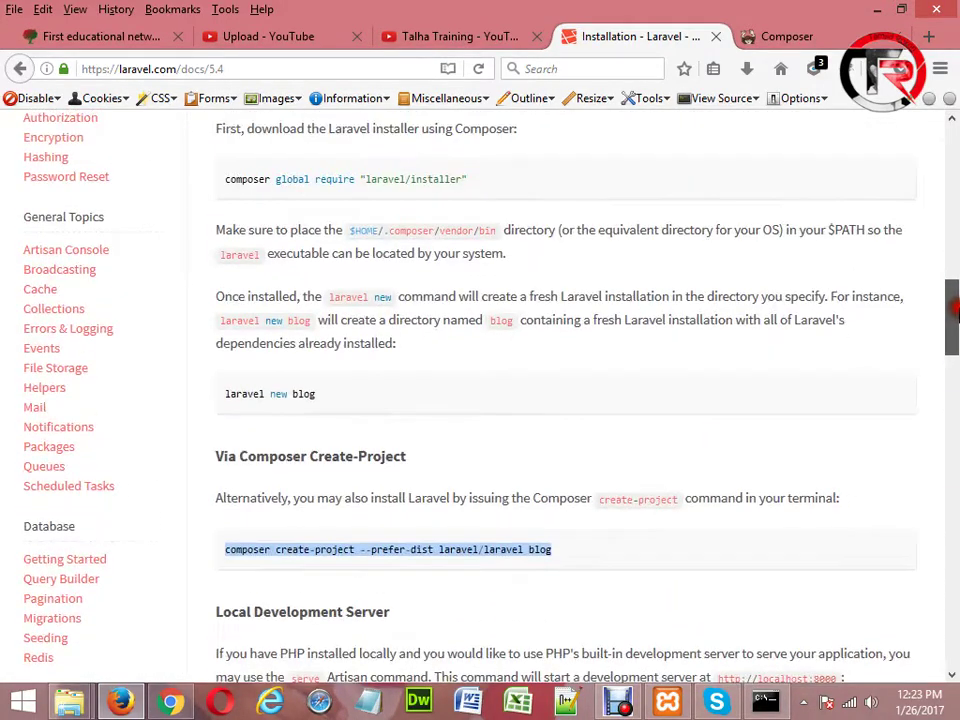
Step: Paste the copied command into the htdocs command window, replace the project name blog with laravel_seip_php_batch41 and run it
{"action": "mouse_move", "coordinate": [958, 8]}
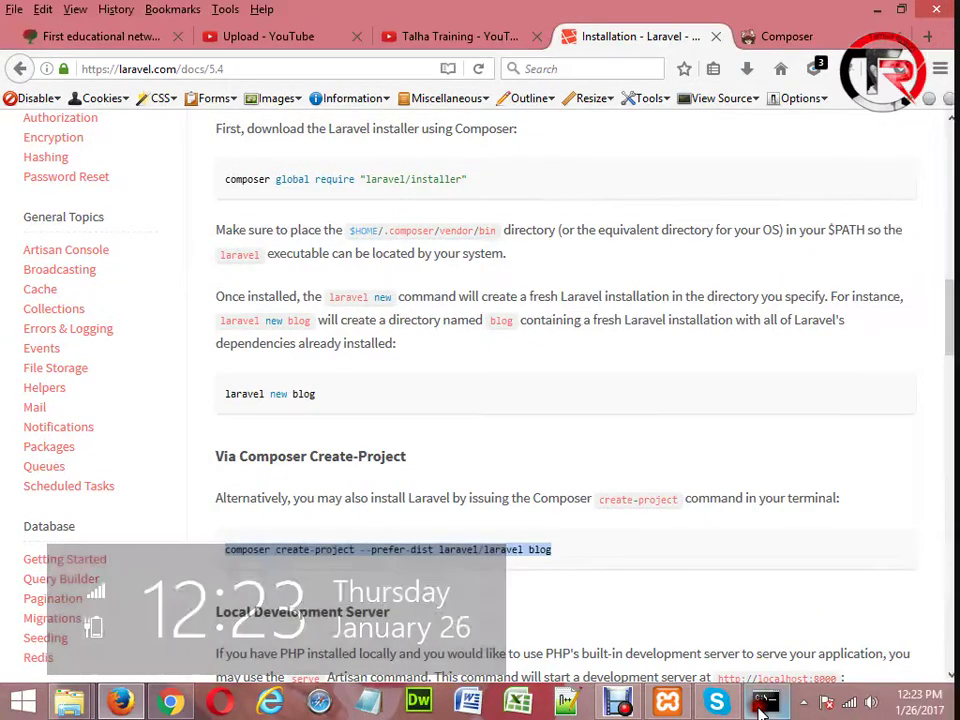
{"action": "left_click", "coordinate": [764, 706]}
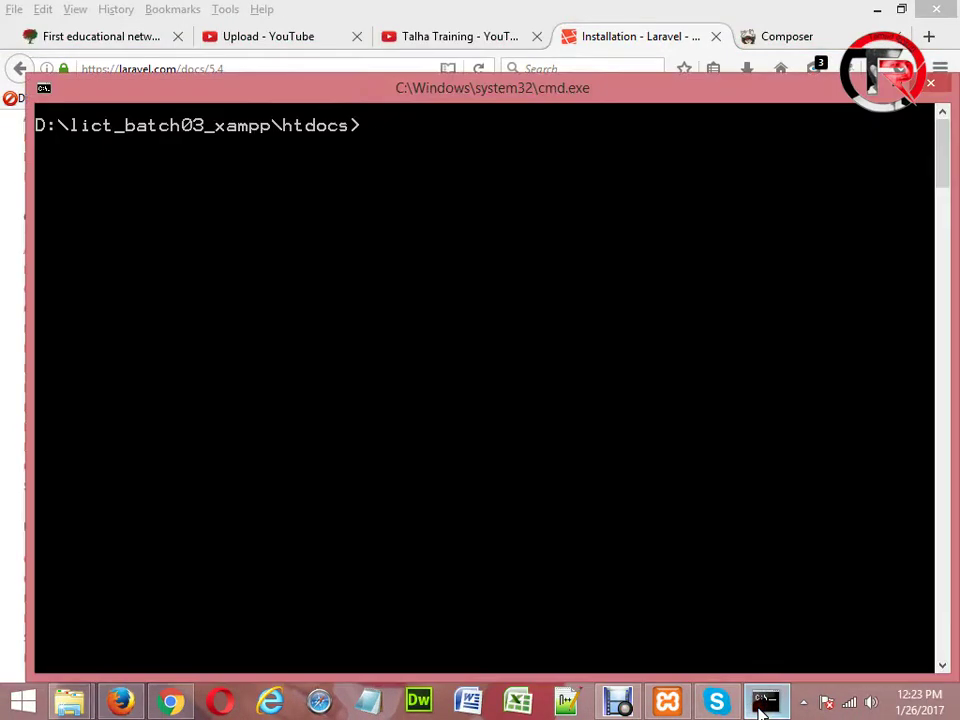
{"action": "right_click", "coordinate": [369, 133]}
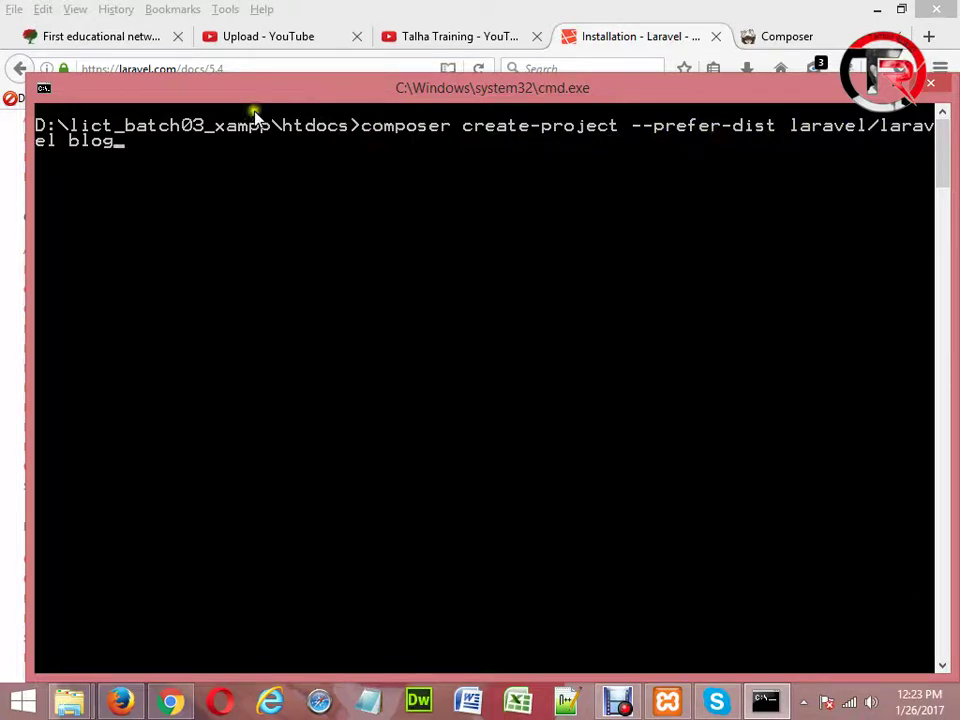
{"action": "key", "text": "BackSpace"}
{"action": "key", "text": "BackSpace"}
{"action": "key", "text": "BackSpace"}
{"action": "key", "text": "BackSpace"}
{"action": "type", "text": "laravel"}
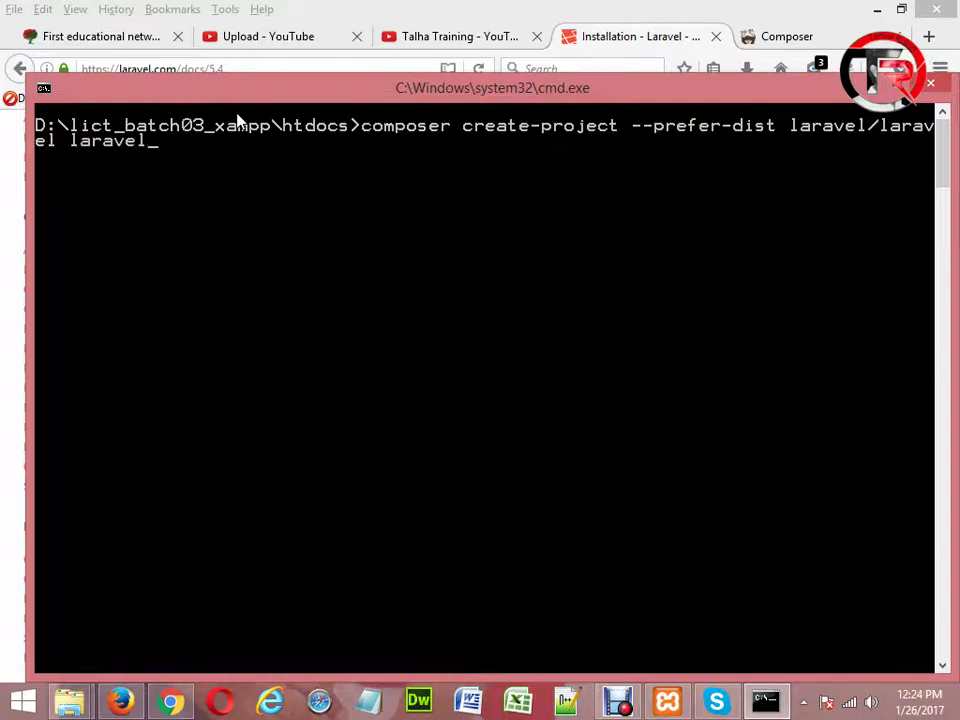
{"action": "type", "text": "_seip_php_batch41"}
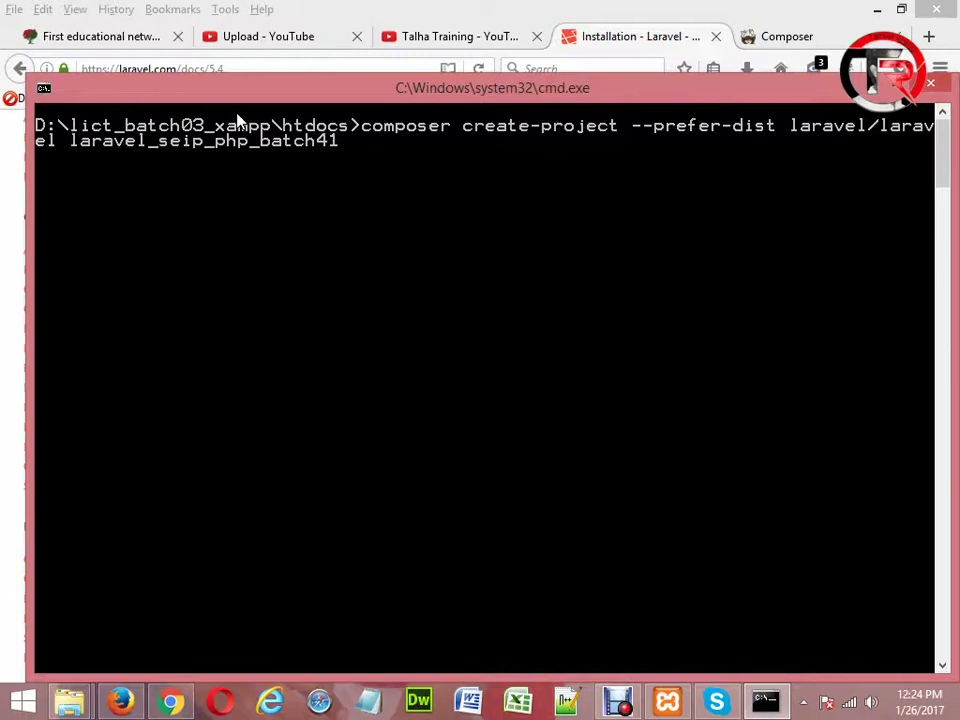
{"action": "key", "text": "Return"}
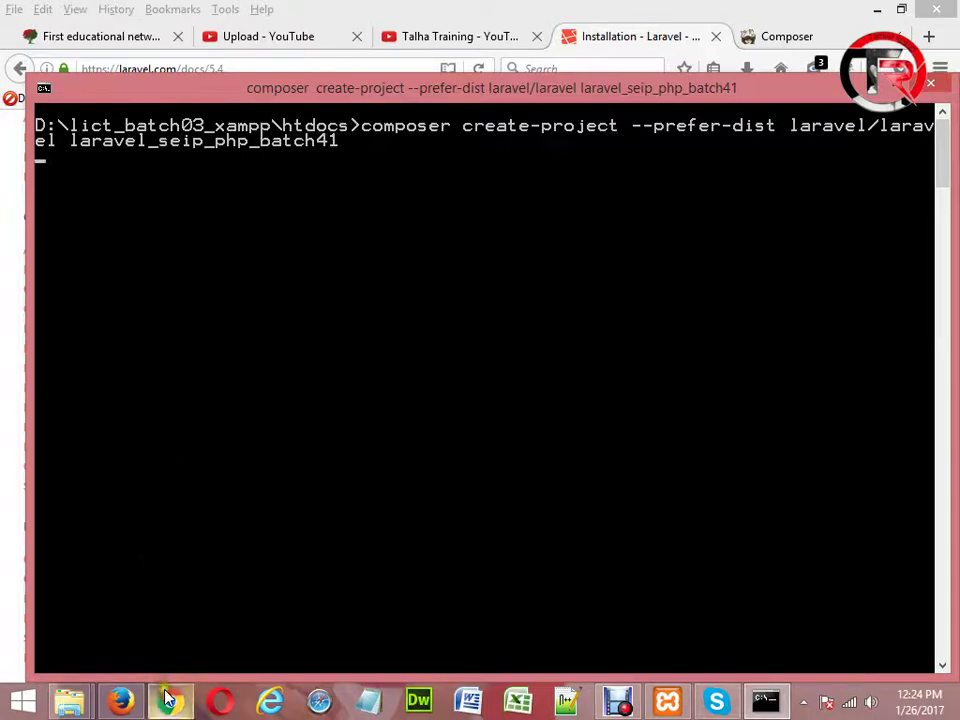
Step: Return to the live class in Chrome, look through the whiteboards to the View-Model-Controller diagram on Whiteboard 6 and collapse the side panel
{"action": "mouse_move", "coordinate": [170, 706]}
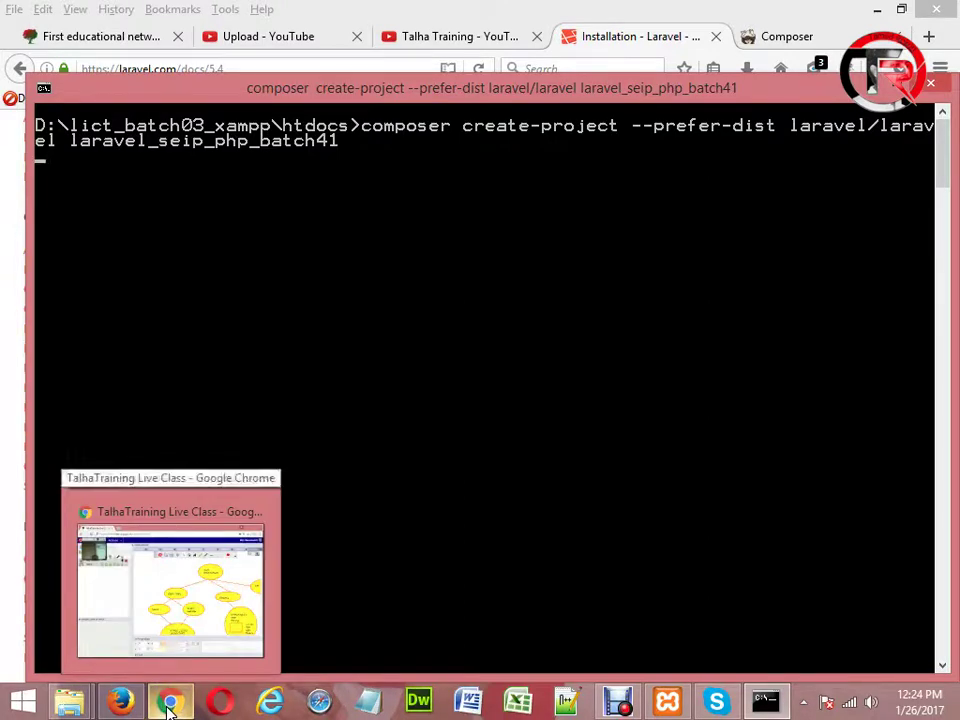
{"action": "left_click", "coordinate": [170, 706]}
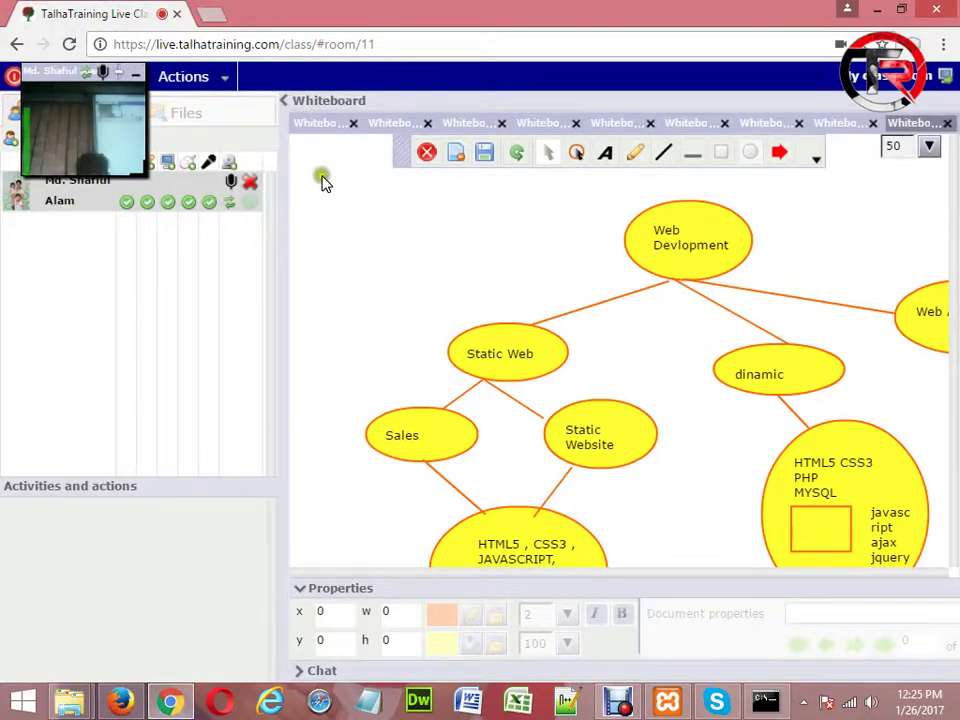
{"action": "left_click", "coordinate": [326, 132]}
{"action": "left_click", "coordinate": [398, 131]}
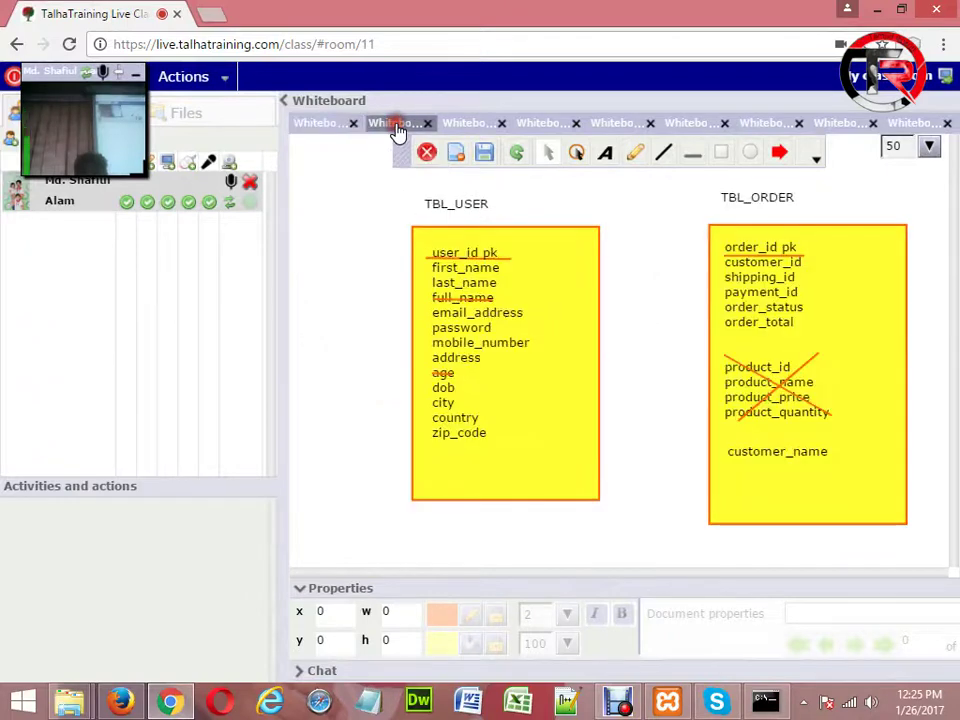
{"action": "left_click", "coordinate": [458, 131]}
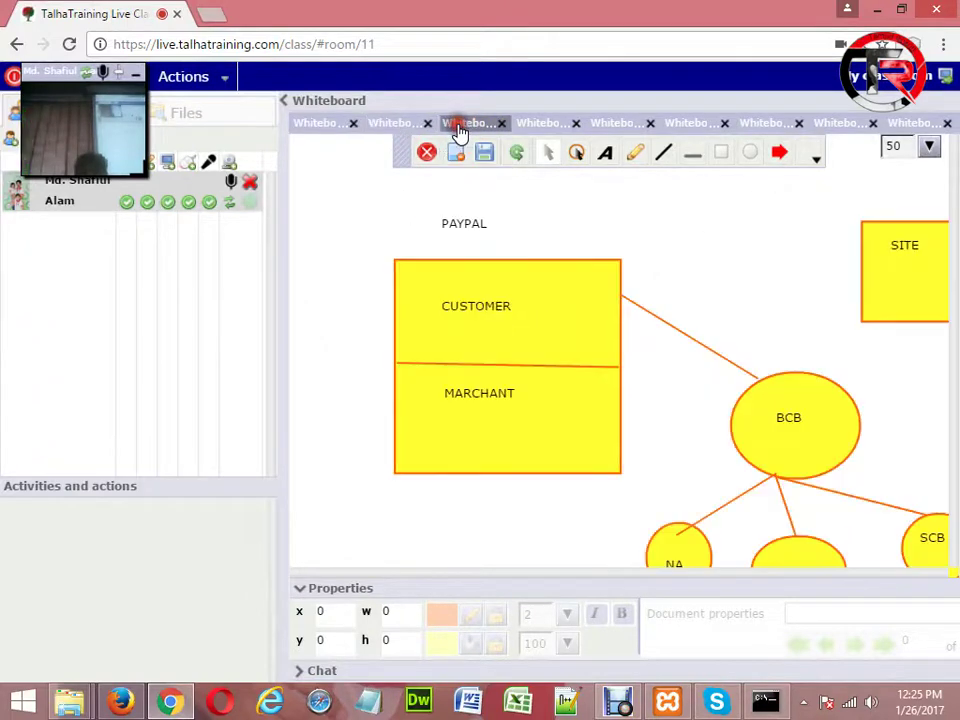
{"action": "left_click", "coordinate": [541, 131]}
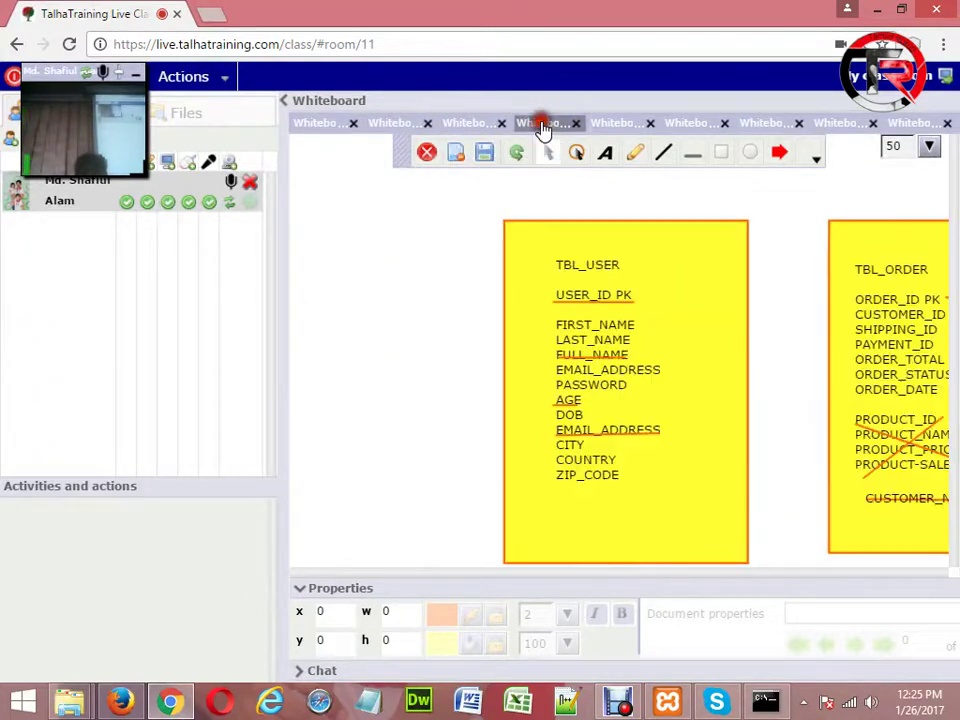
{"action": "left_click", "coordinate": [620, 124]}
{"action": "left_click", "coordinate": [677, 130]}
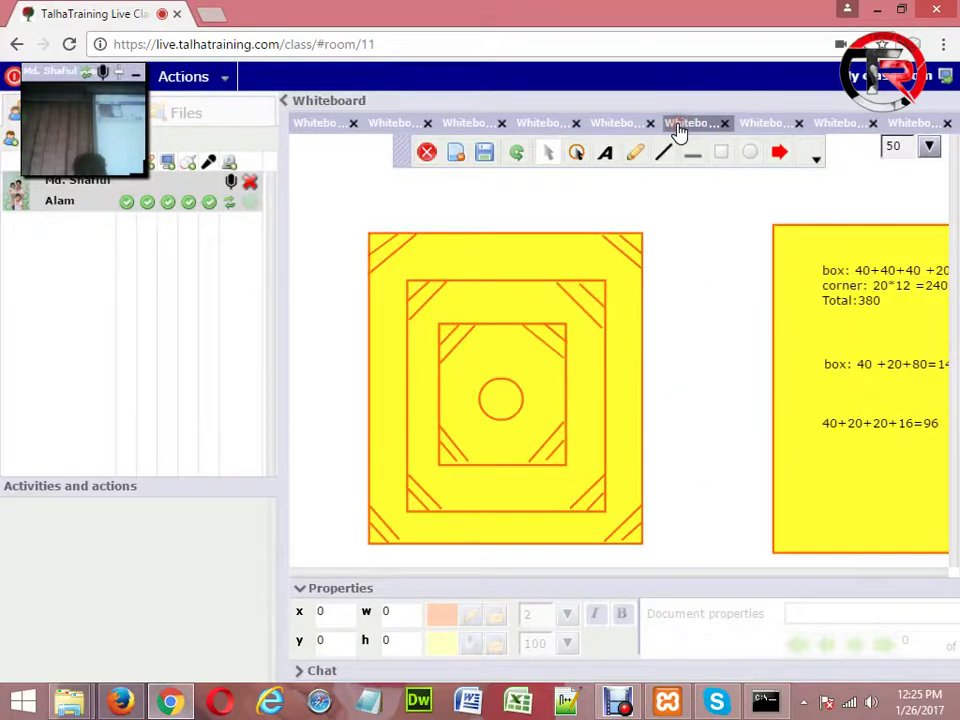
{"action": "left_click", "coordinate": [762, 124]}
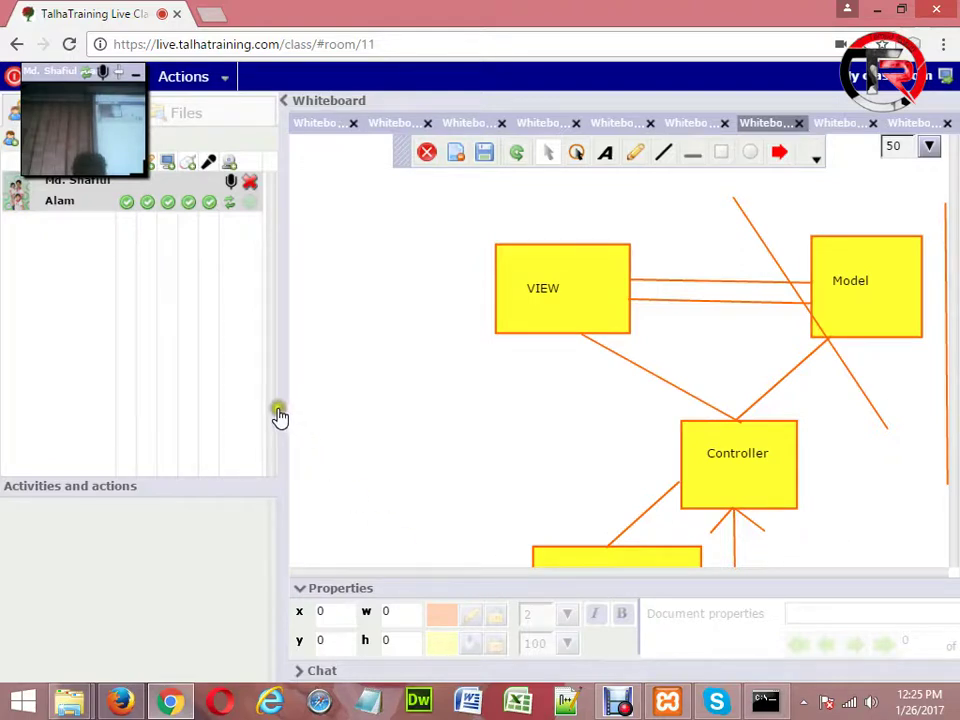
{"action": "left_click", "coordinate": [285, 103]}
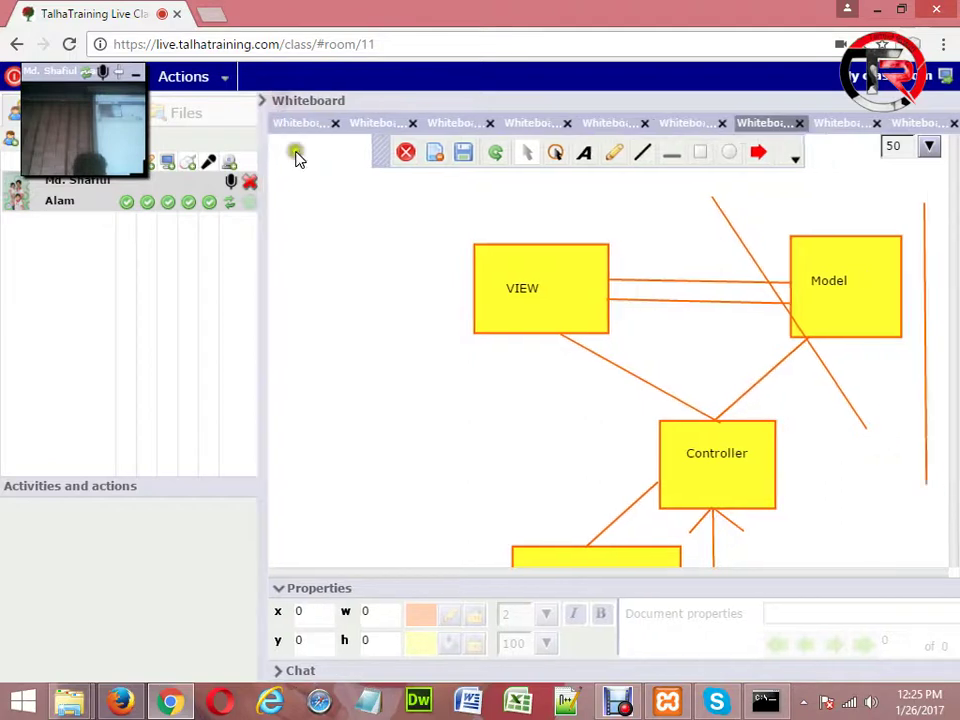
{"action": "left_click", "coordinate": [298, 163]}
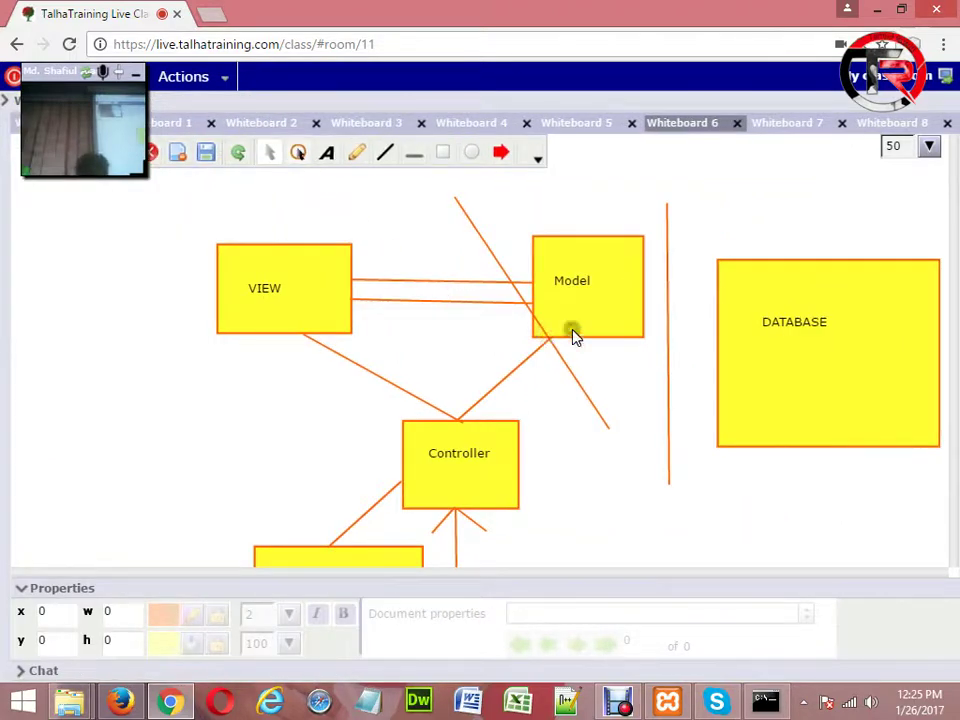